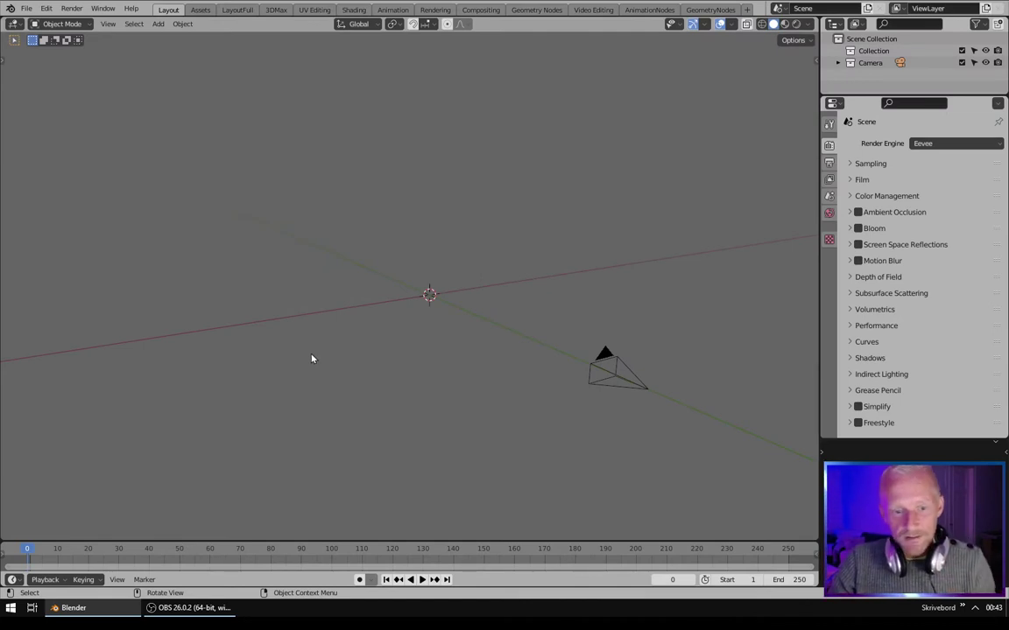
Set the world background colour to pure black by dragging its Value to 0.
middle_click_drag(367, 374, 364, 370)
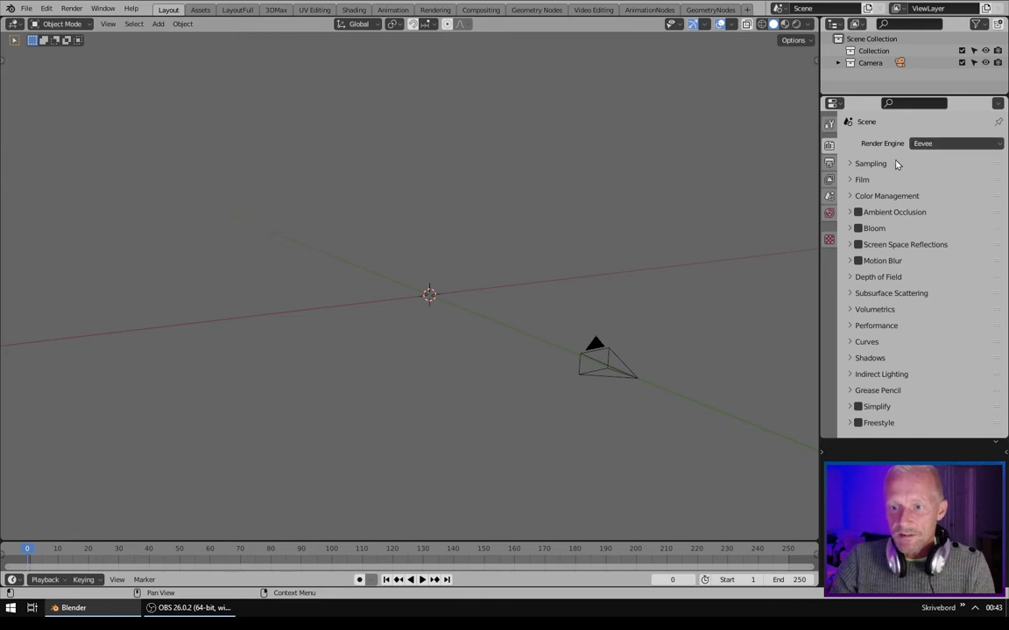
left_click(829, 216)
left_click(949, 225)
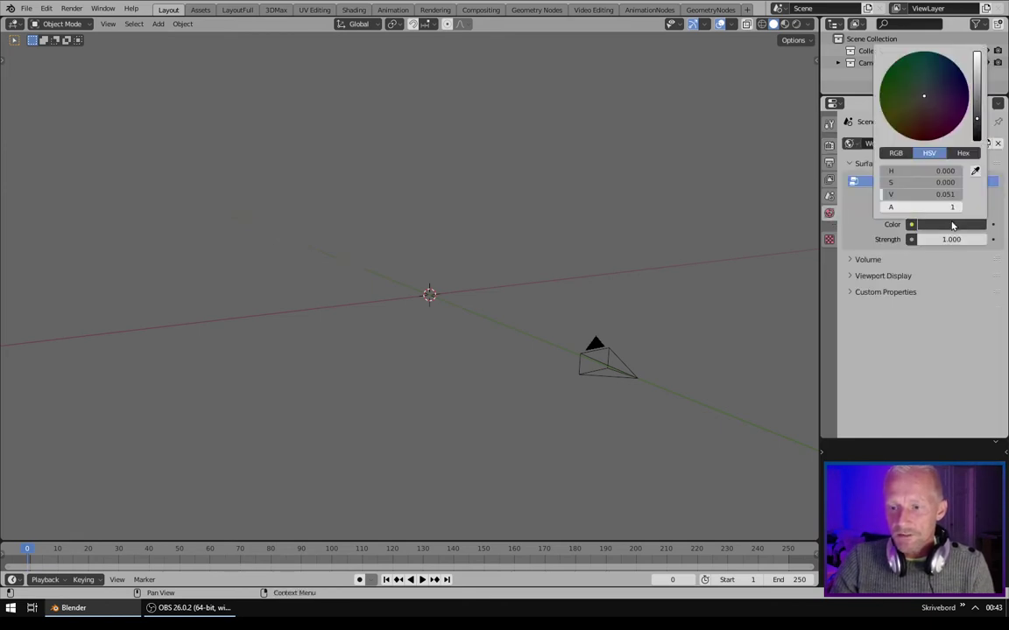
left_click_drag(978, 123, 978, 138)
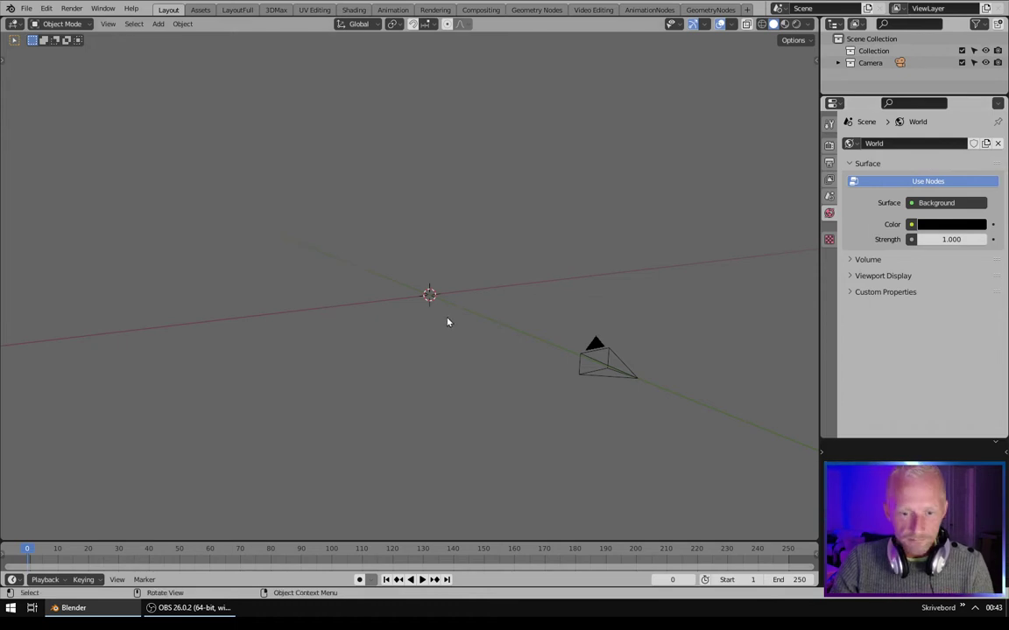
Change the camera's lens type to Orthographic.
left_click(595, 345)
left_click(829, 286)
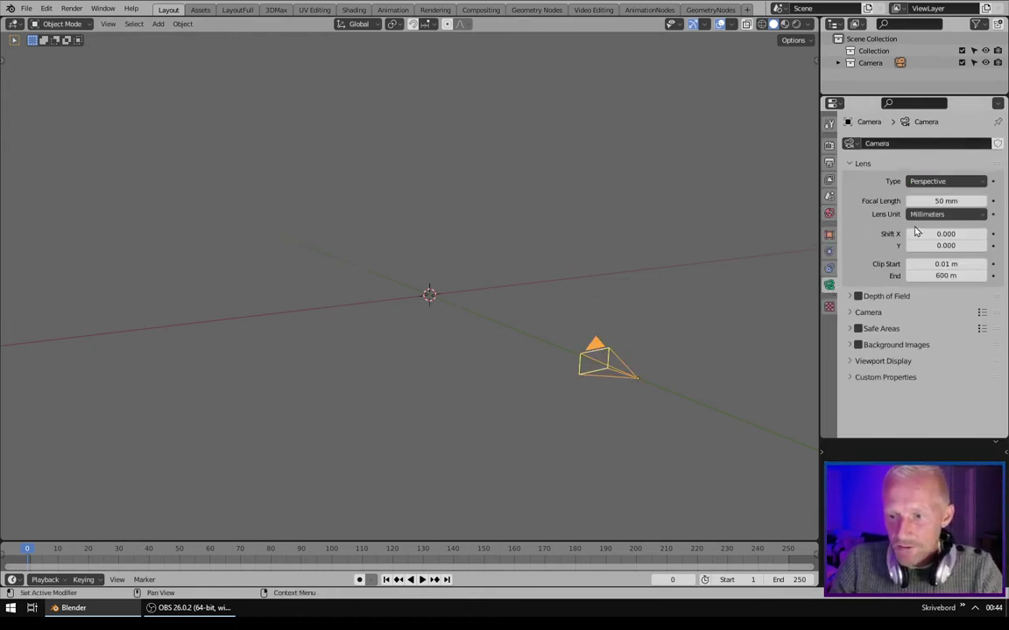
left_click(944, 181)
left_click(893, 206)
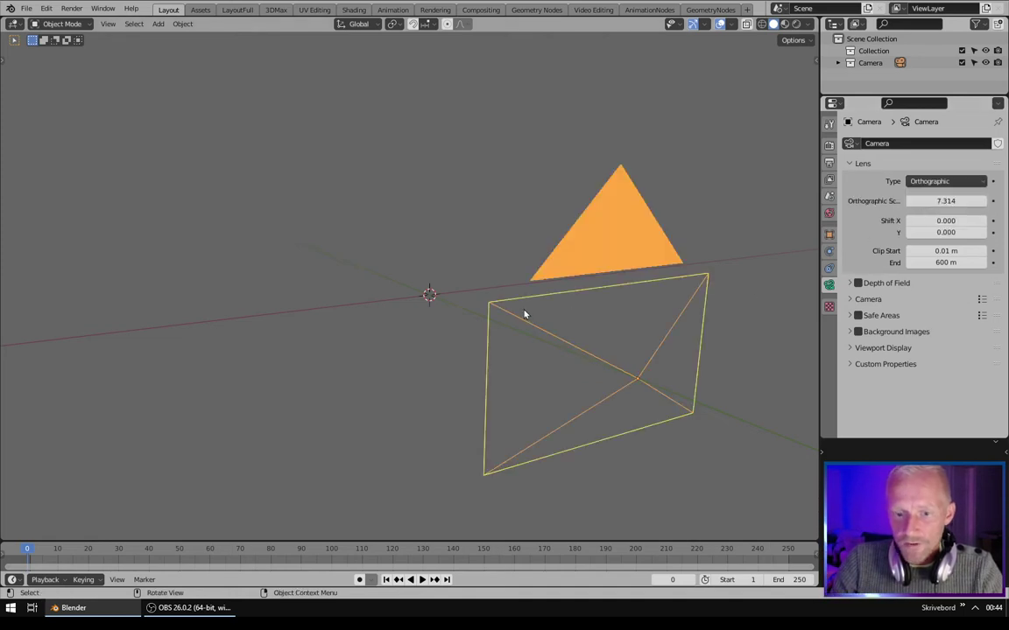
middle_click_drag(525, 314, 538, 316)
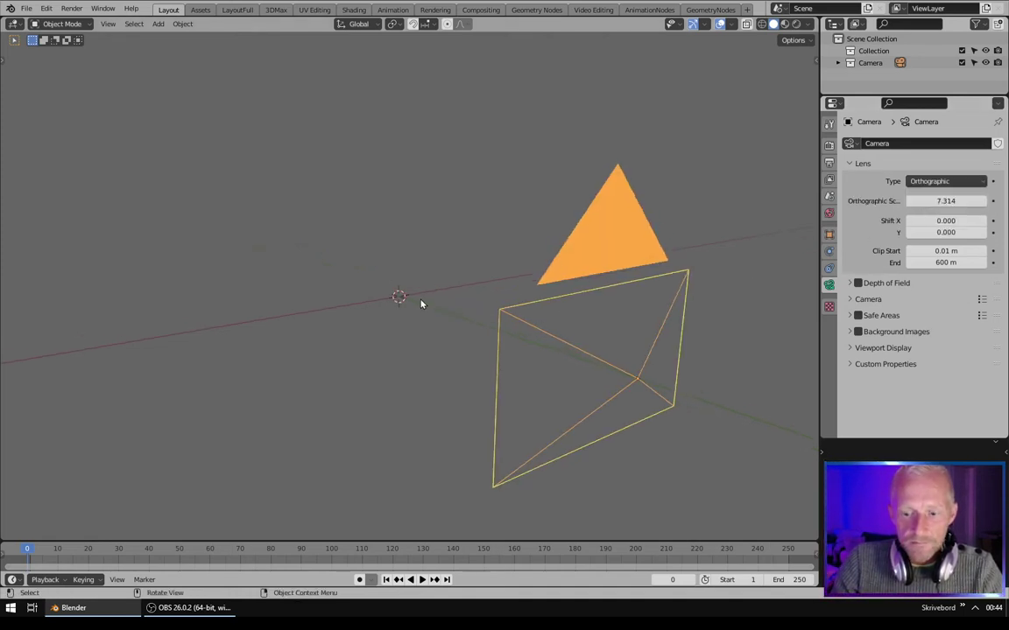
From the camera view, add a plane and rotate it 90° on X to face the camera.
key("KP_0")
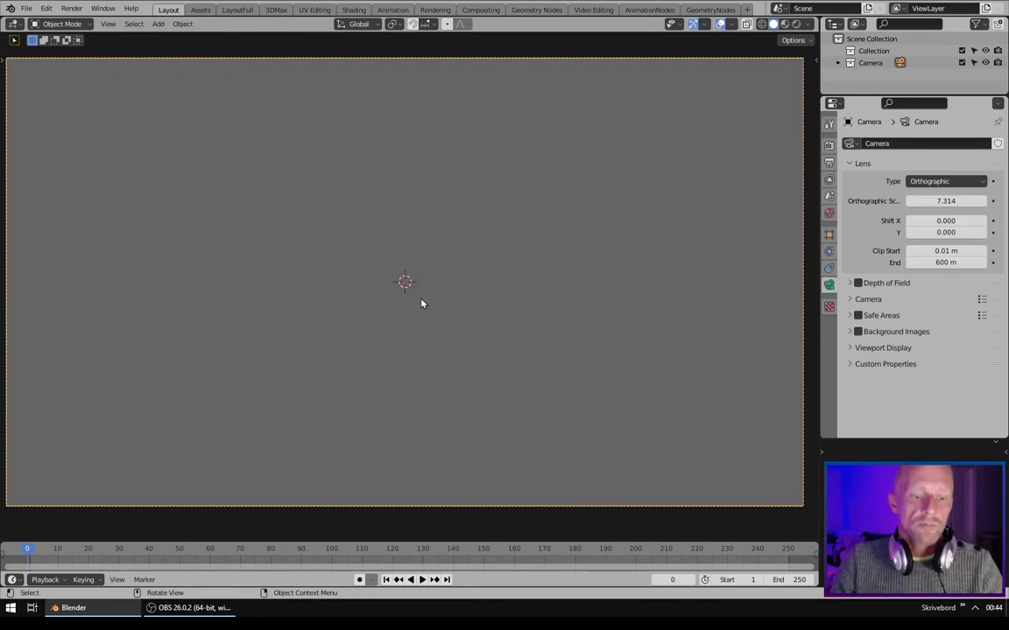
key("shift+a")
mouse_move(422, 300)
left_click(482, 299)
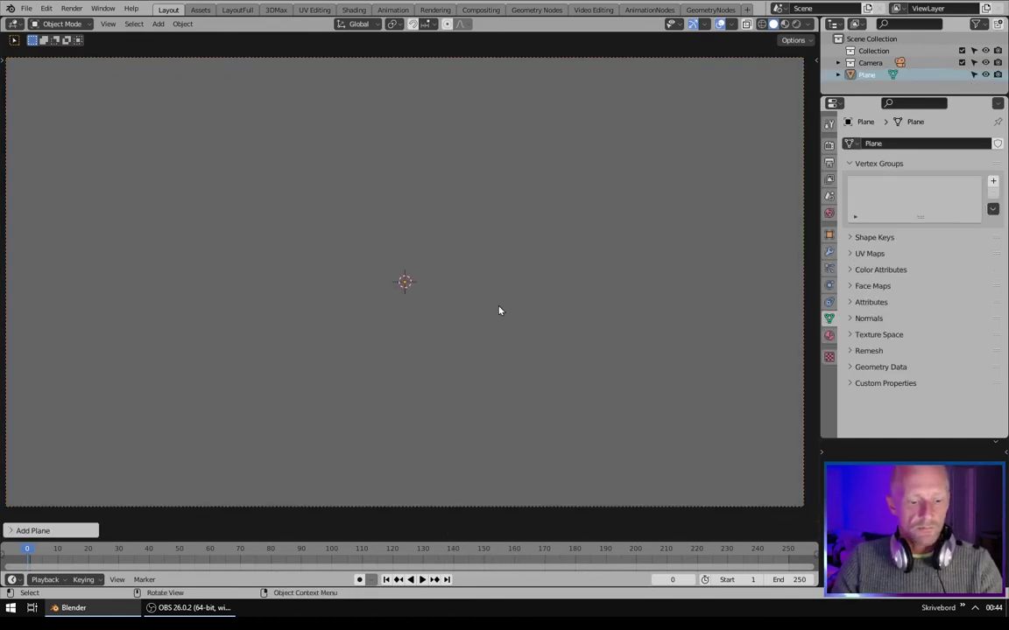
type("rx90")
key("Return")
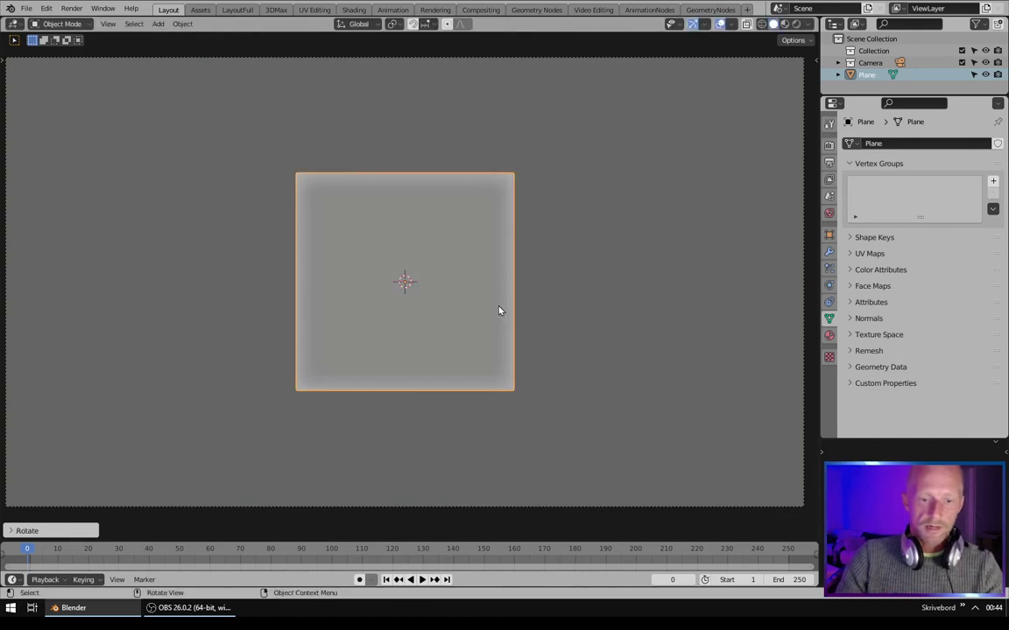
Scale the plane along X and Z until it fills the camera frame.
key("s")
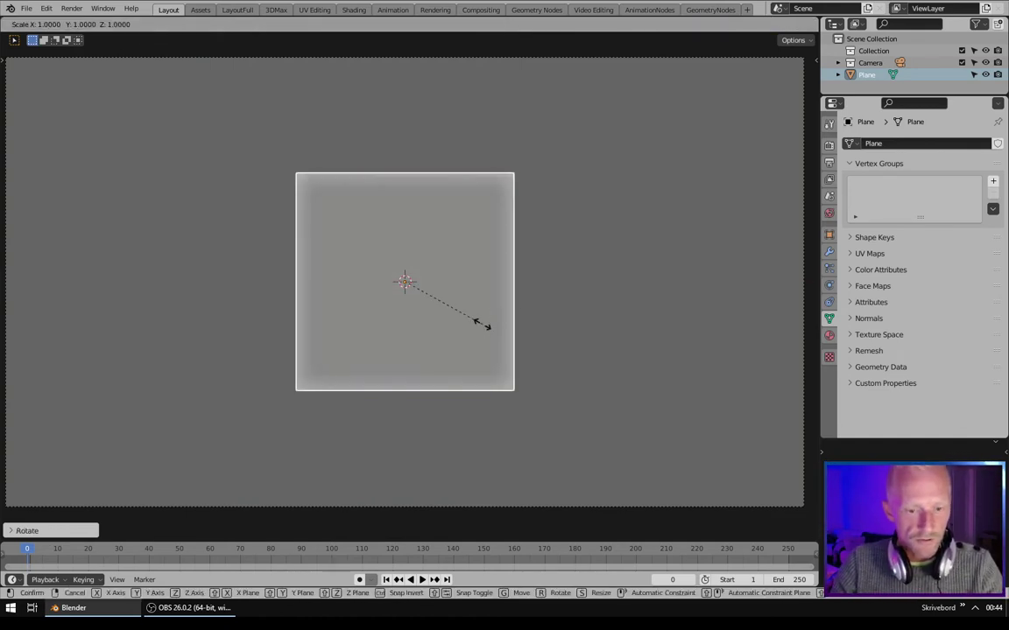
key("x")
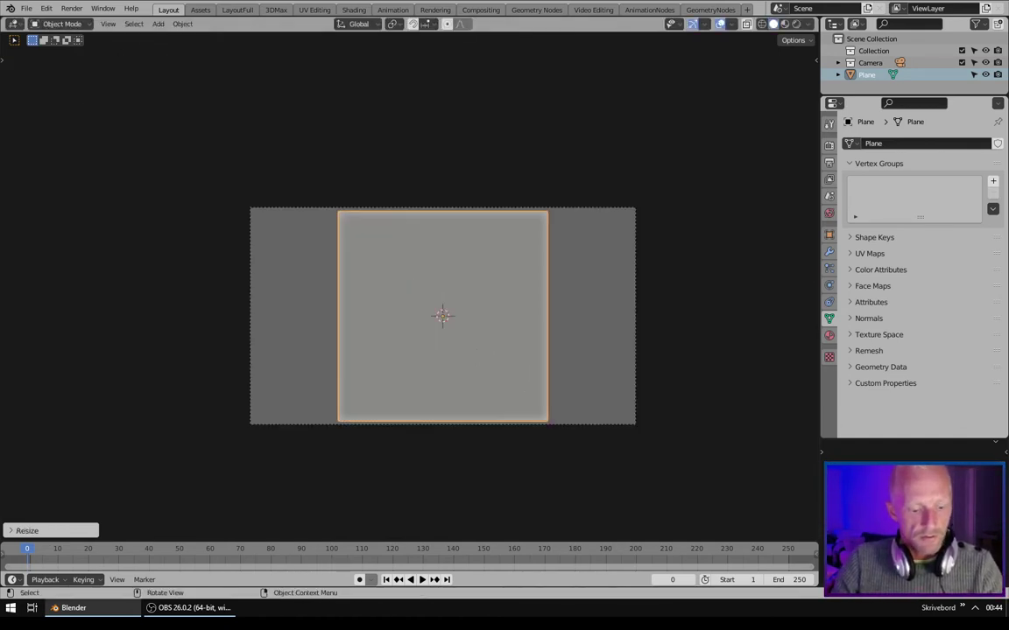
left_click(516, 378)
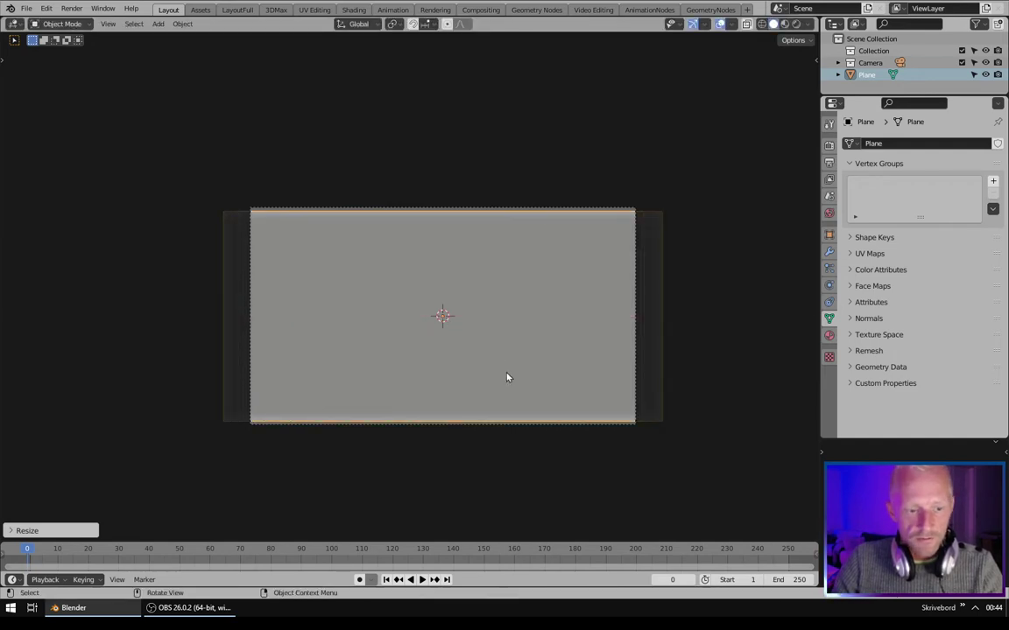
key("s")
key("z")
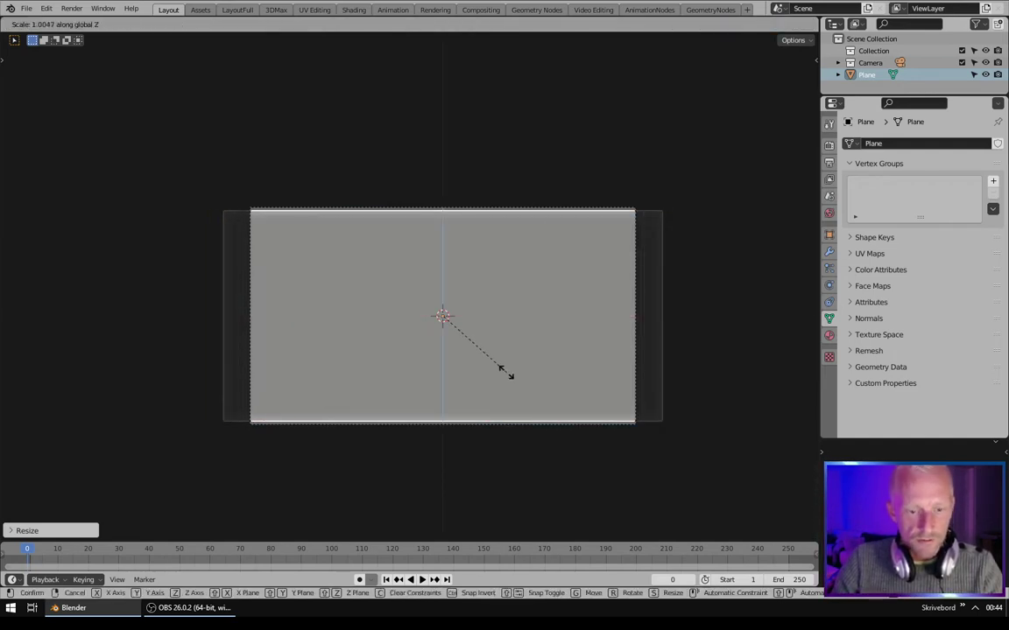
left_click(513, 382)
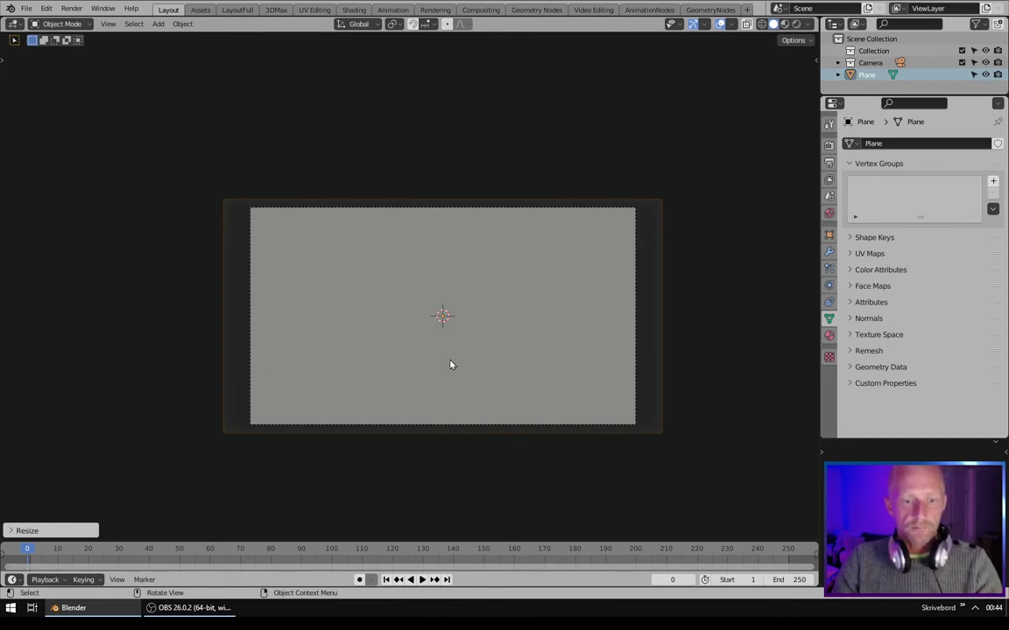
mouse_move(450, 365)
middle_mouse_down("ctrl")
mouse_move(444, 302)
mouse_move(306, 235)
middle_mouse_up("ctrl")
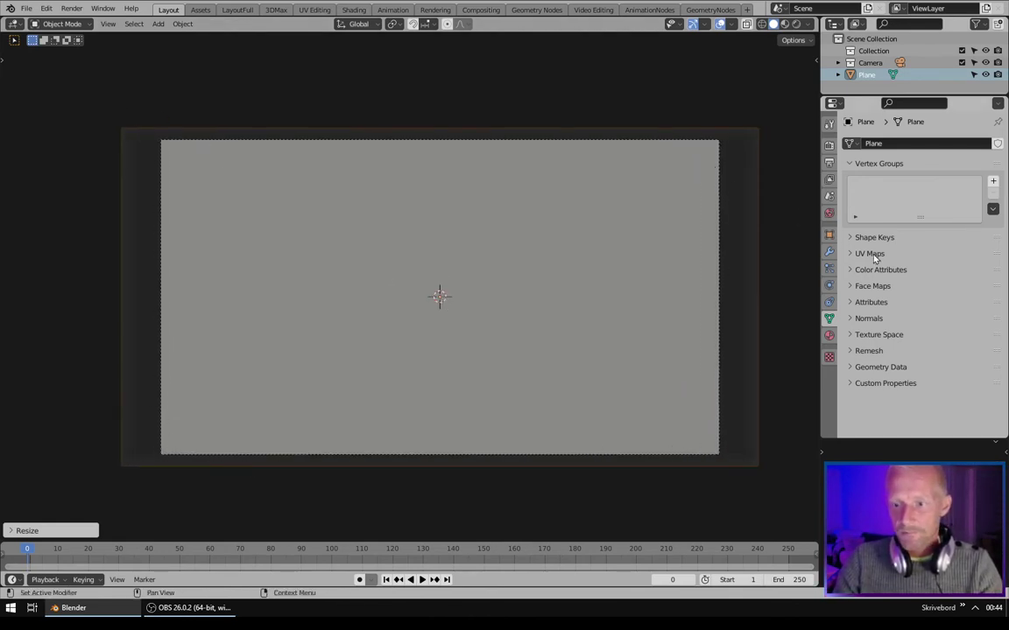
Give the plane new Material.001 with a white Emission surface, previewed in Rendered shading.
left_click(829, 335)
left_click(937, 194)
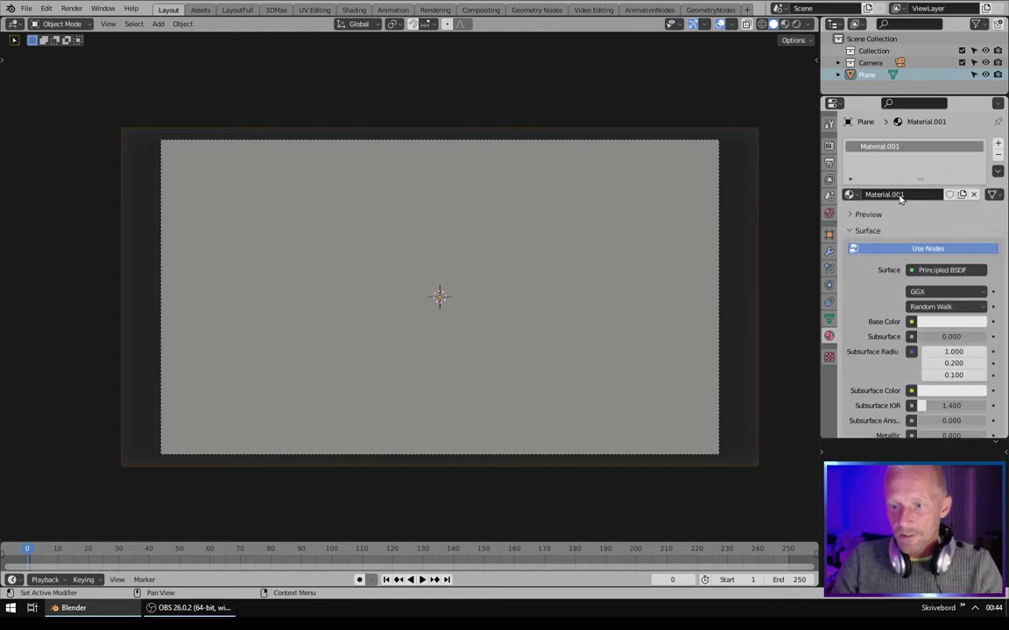
left_click(941, 269)
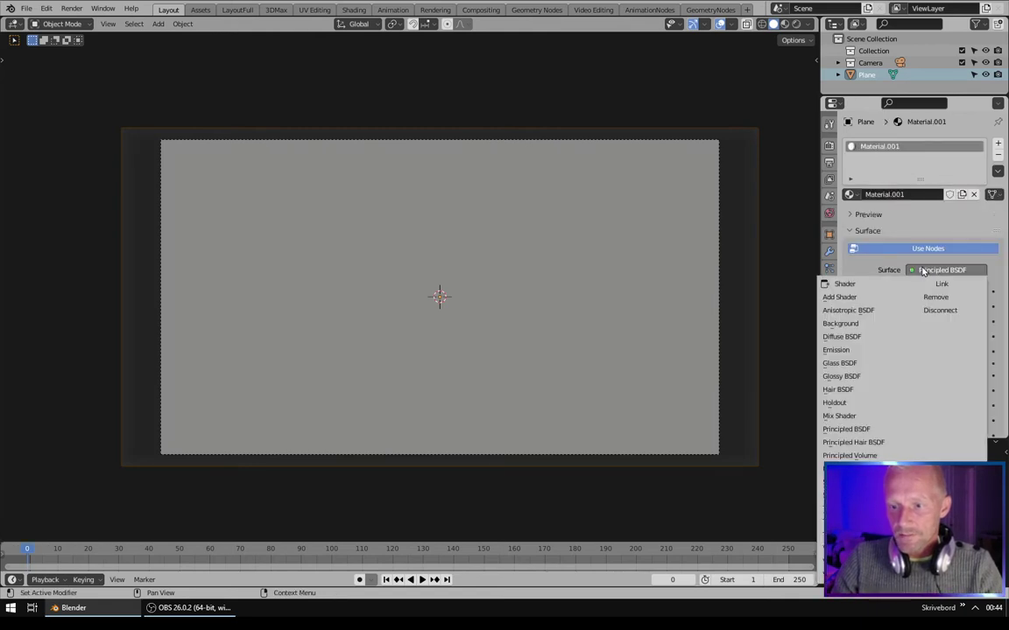
left_click(849, 351)
left_click(954, 293)
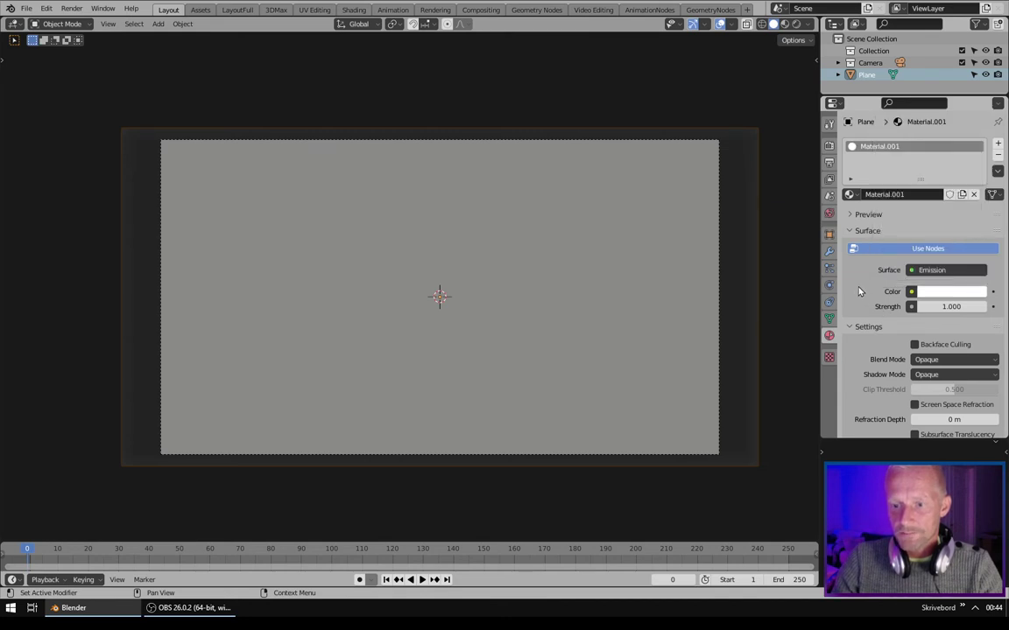
left_click(796, 25)
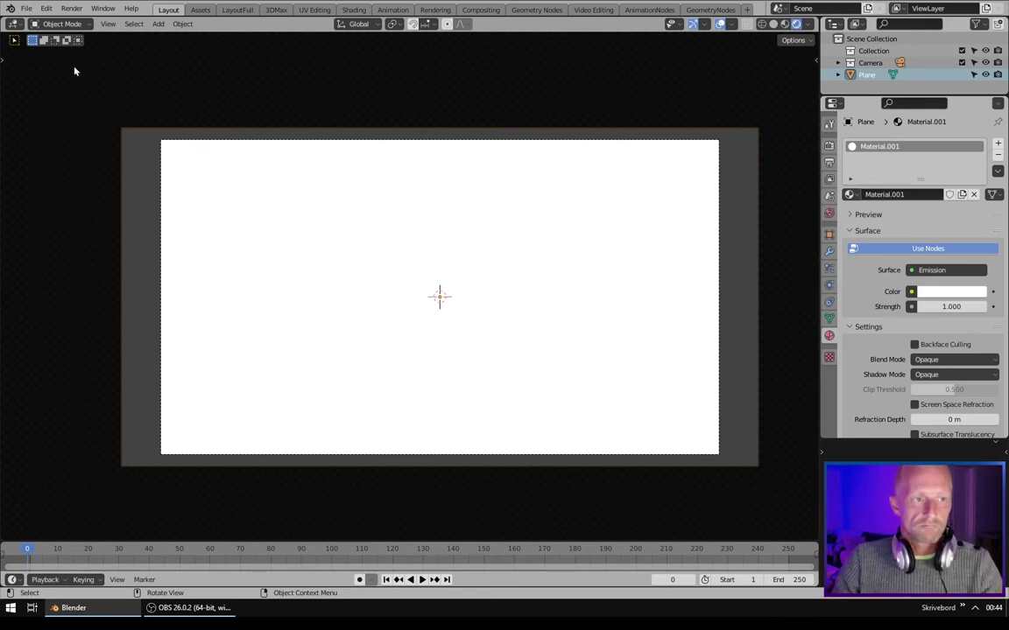
left_click(27, 8)
mouse_move(46, 8)
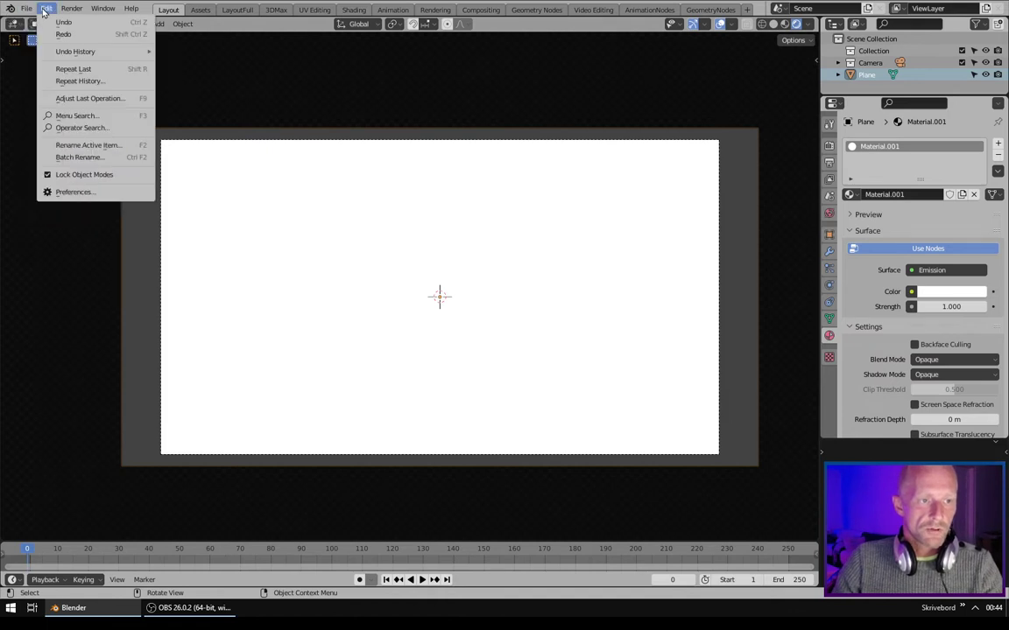
left_click(77, 192)
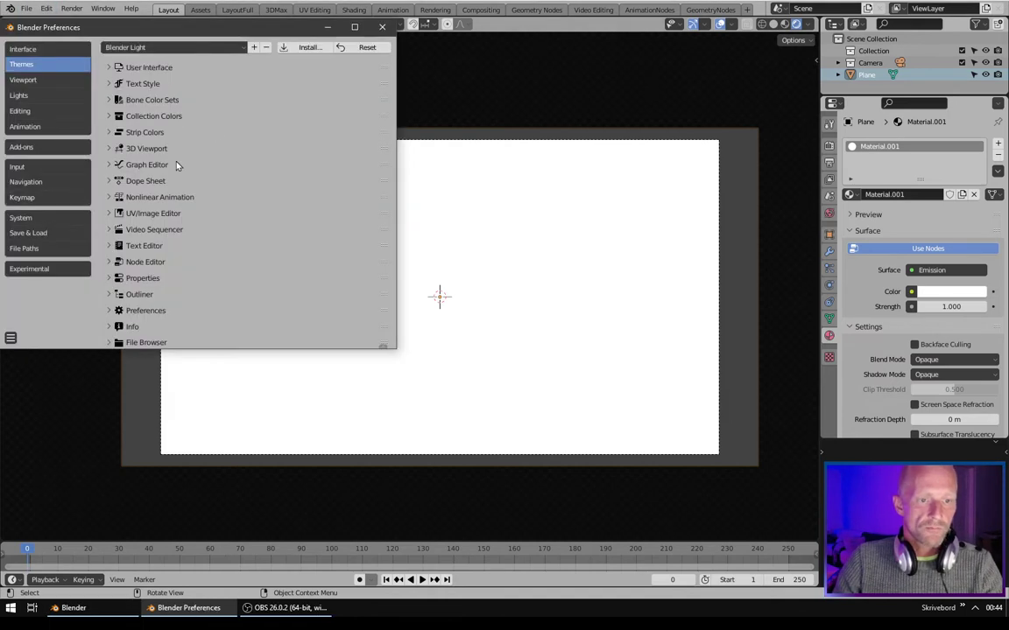
left_click(48, 149)
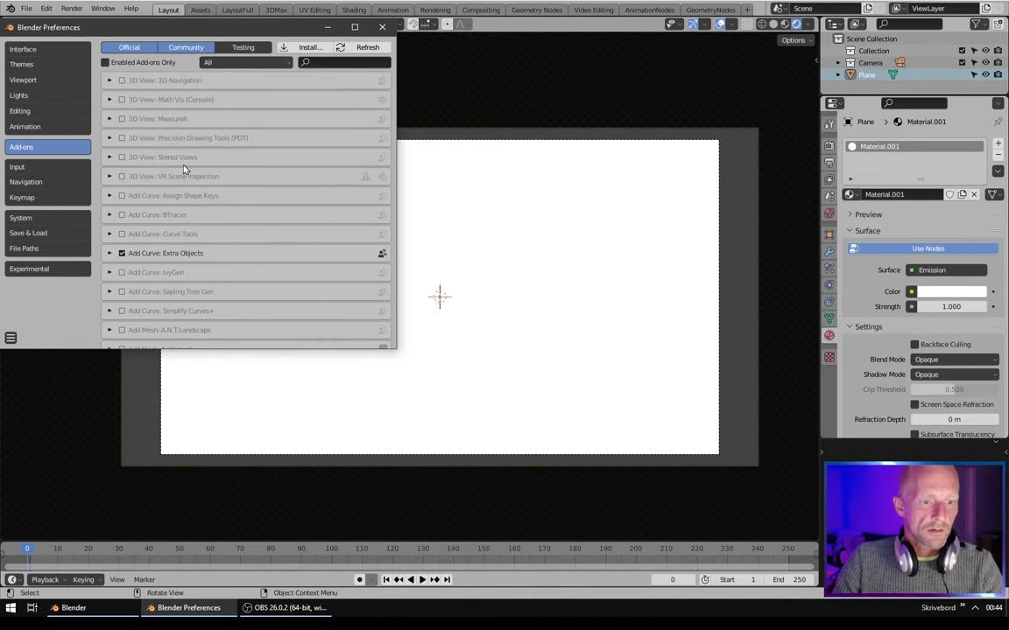
scroll(159, 186, "down", 1)
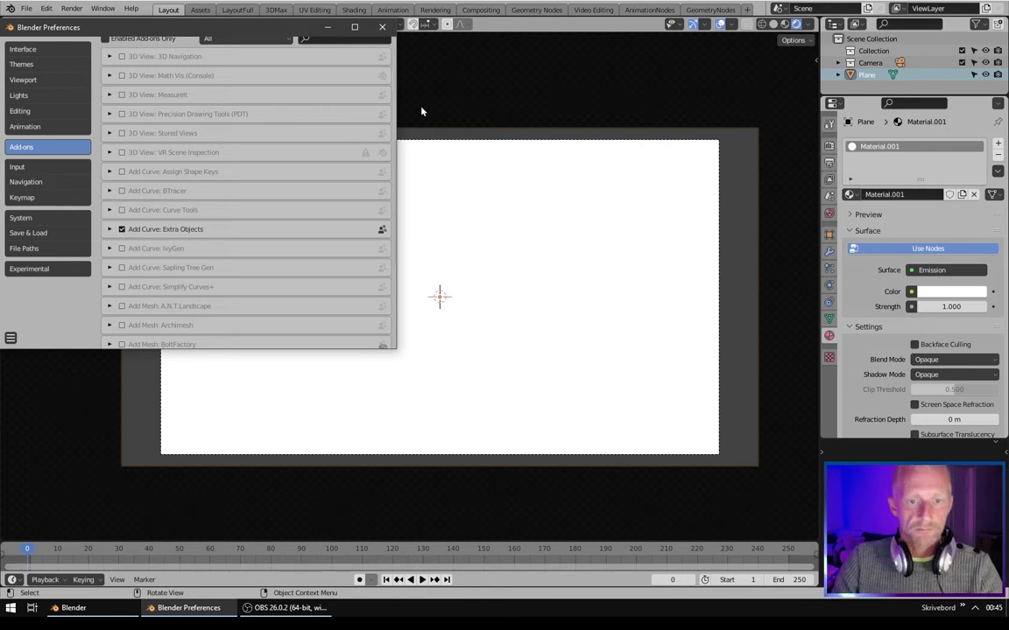
left_click(382, 27)
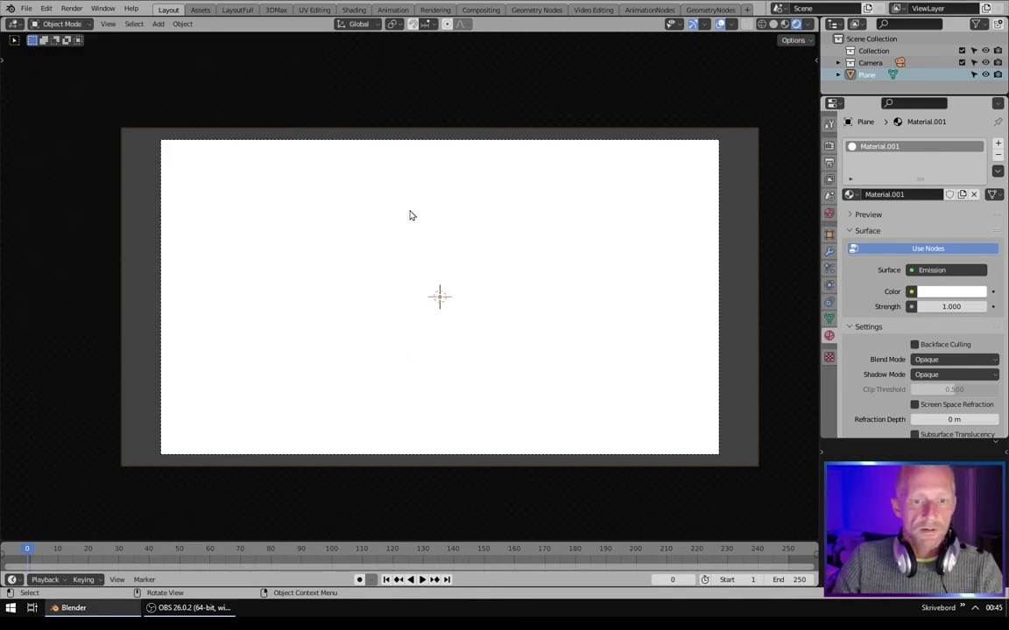
Add a Curve Profiles Star with 5 points, deselect its points and return to Object Mode.
key("shift+a")
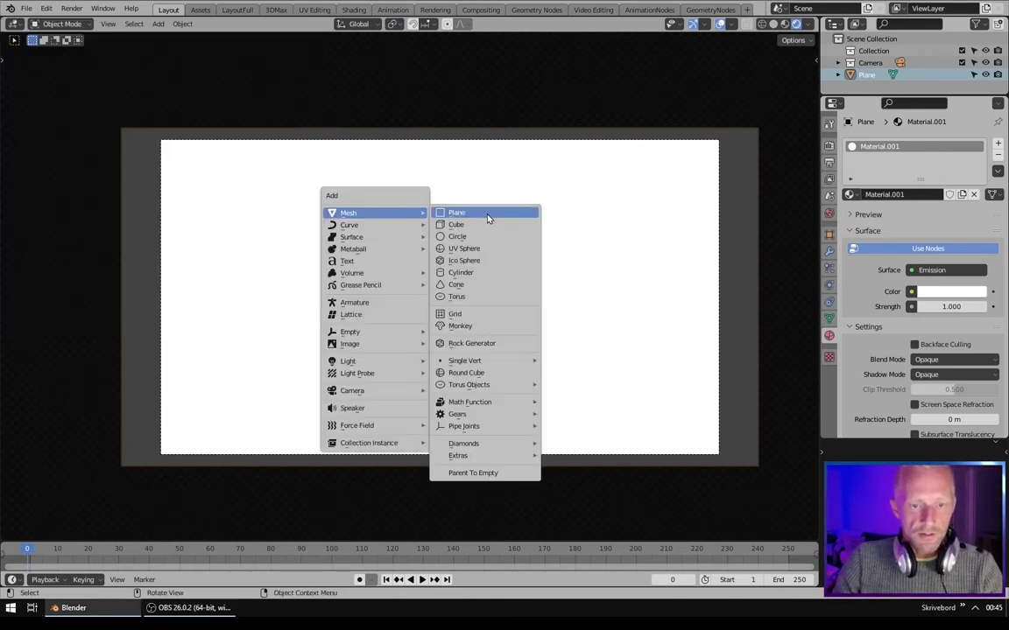
mouse_move(368, 227)
mouse_move(502, 458)
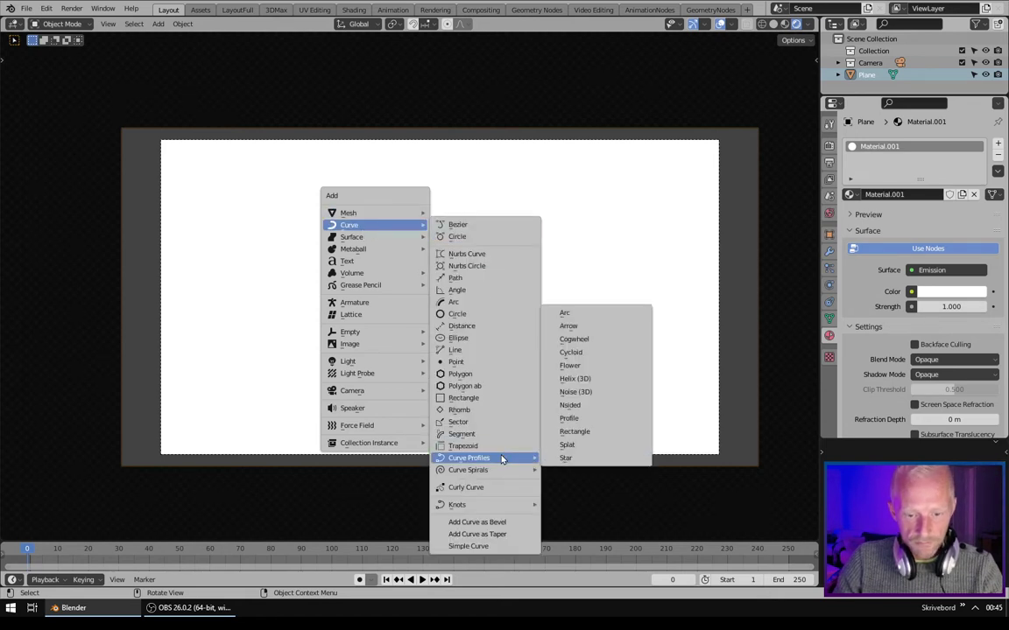
left_click(566, 459)
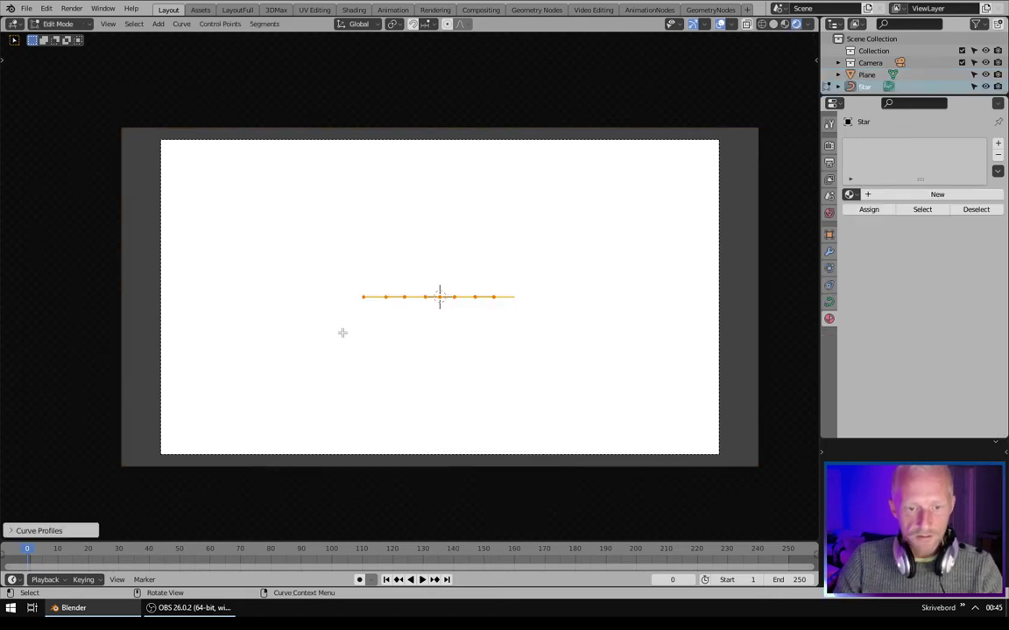
left_click(41, 528)
left_click(127, 304)
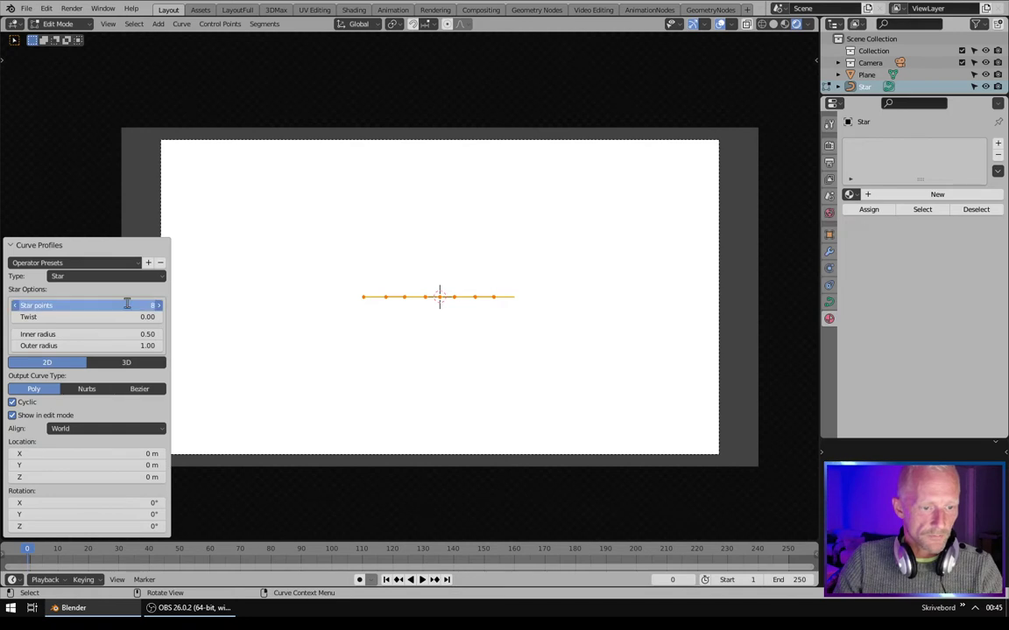
key("Return")
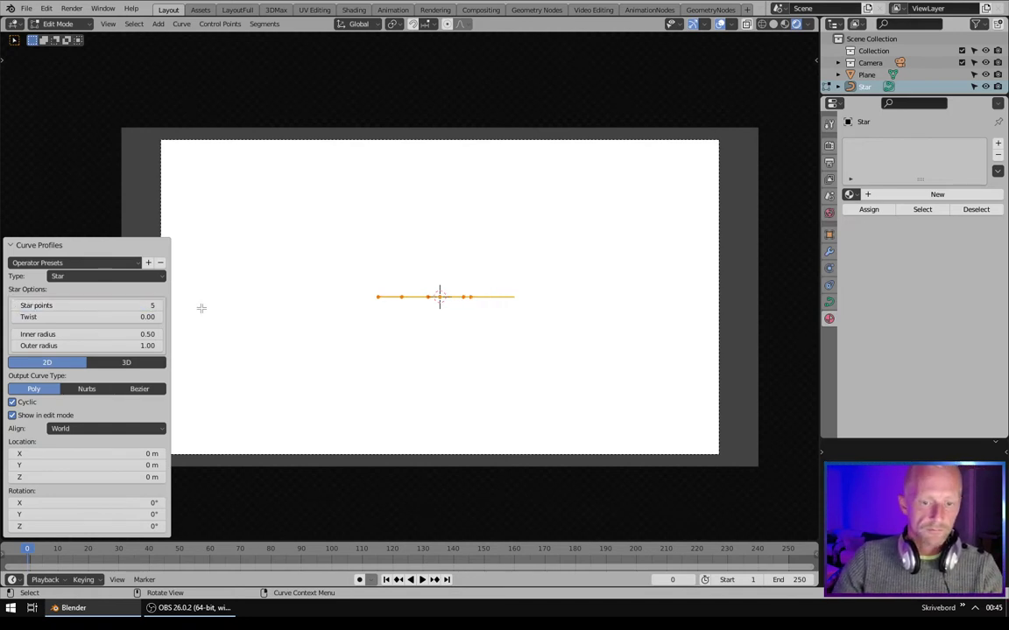
left_click(414, 318)
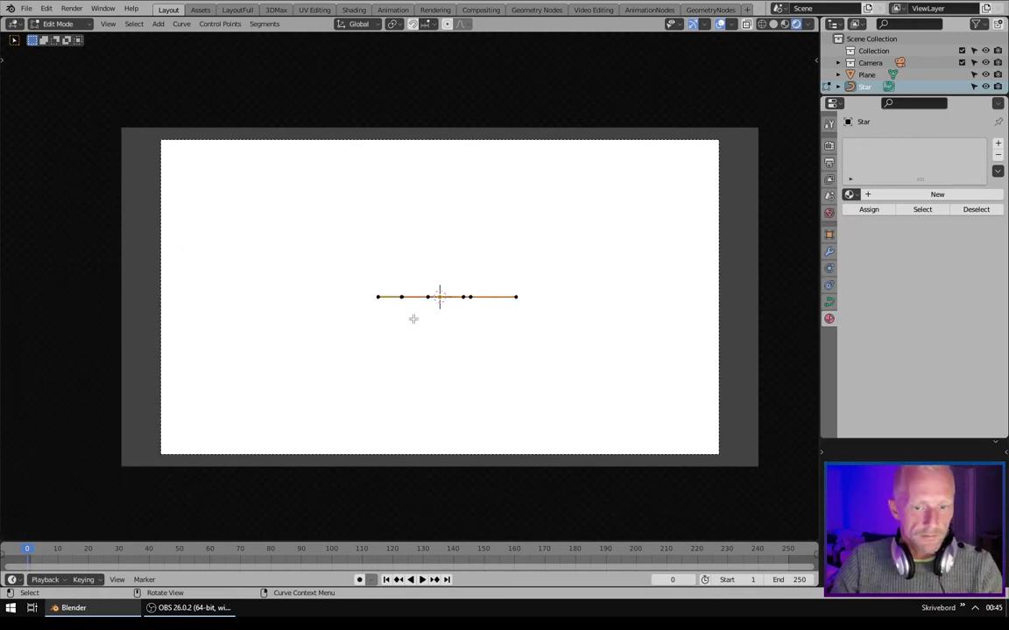
key("Tab")
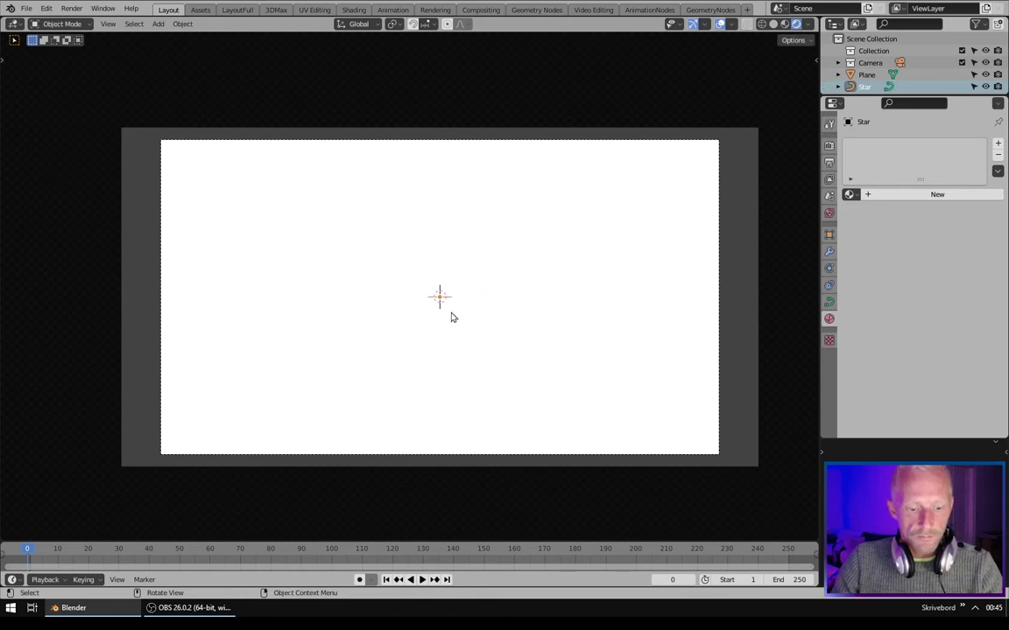
Rotate the star 90° around X and shift it slightly along Y.
type("rx90")
key("Return")
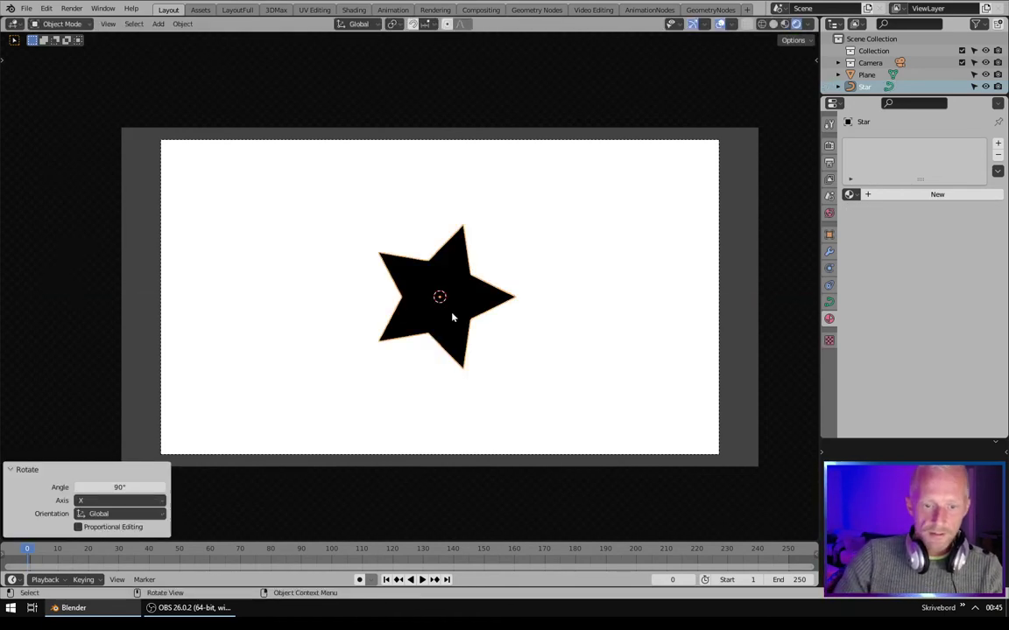
middle_click_drag(452, 316, 480, 360)
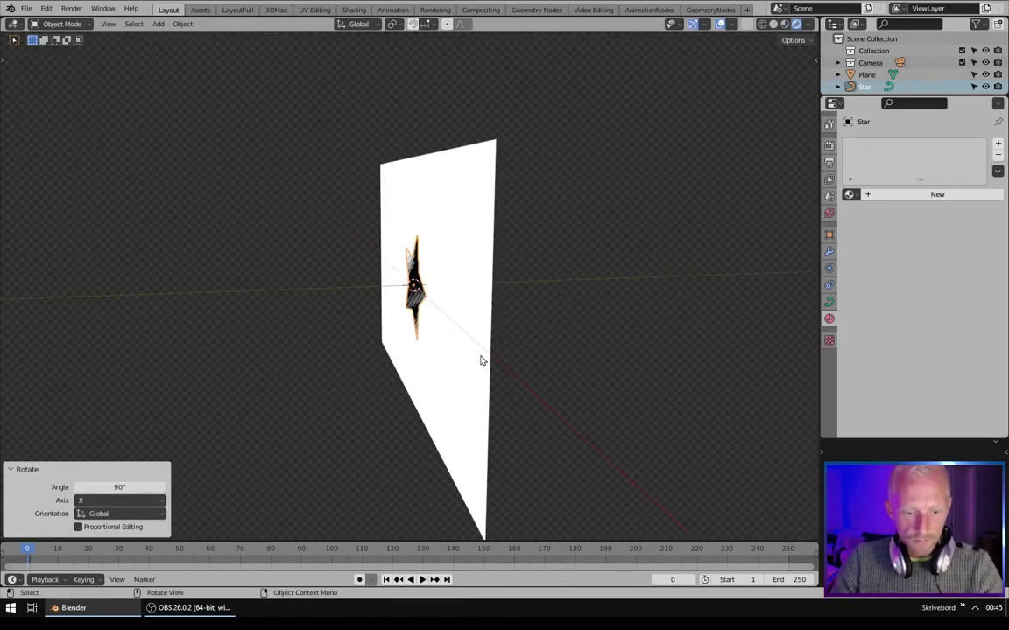
key("g")
key("y")
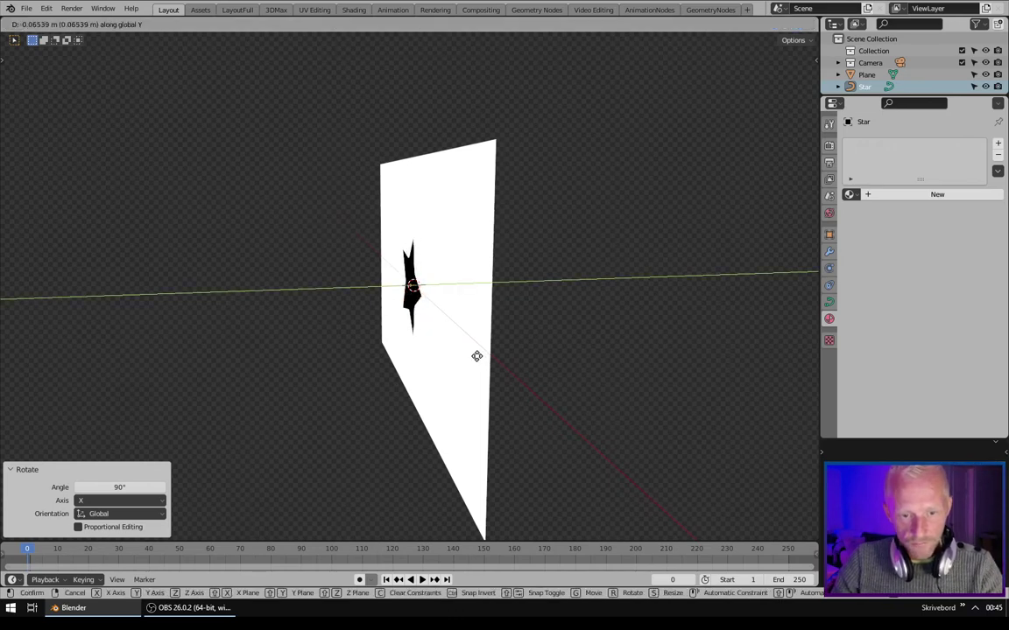
left_click(475, 358)
middle_click_drag(327, 338, 386, 507)
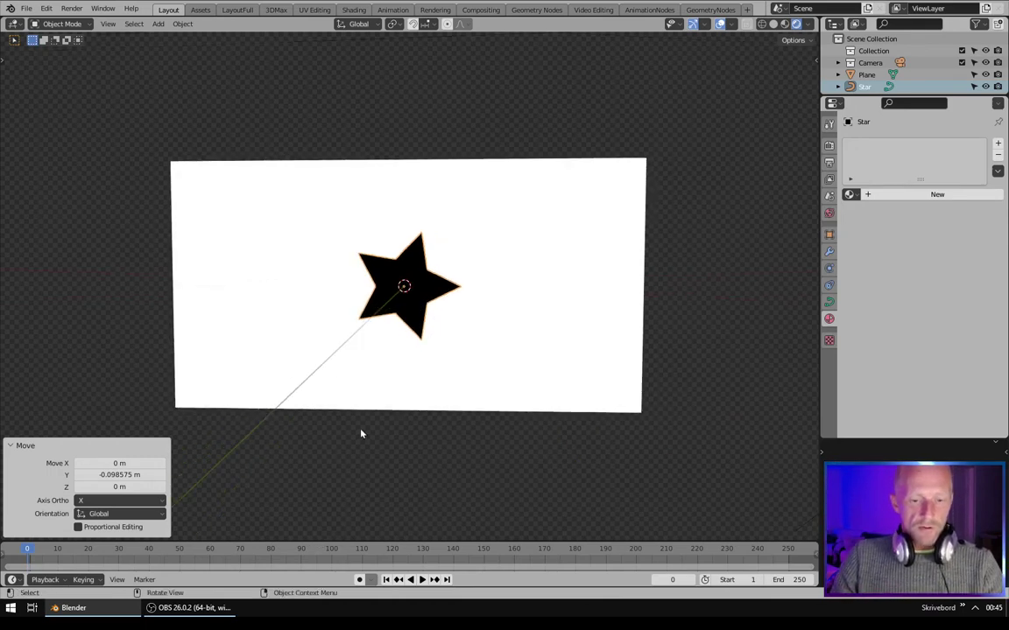
At frame 80, scale the star to about 8.8 to fill the frame and keyframe location, rotation and scale.
left_click(271, 552)
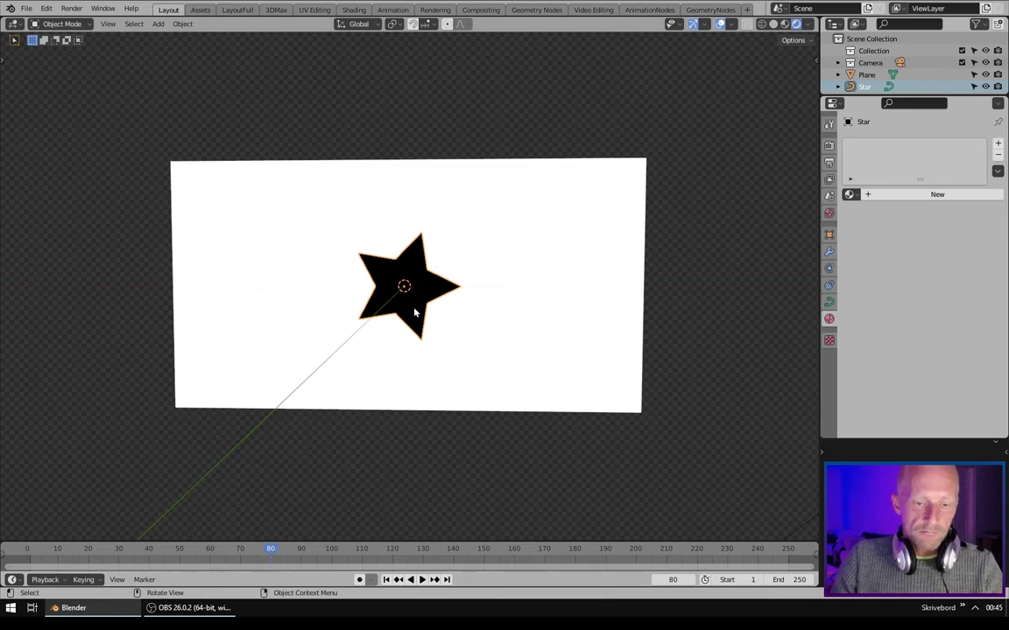
key("KP_0")
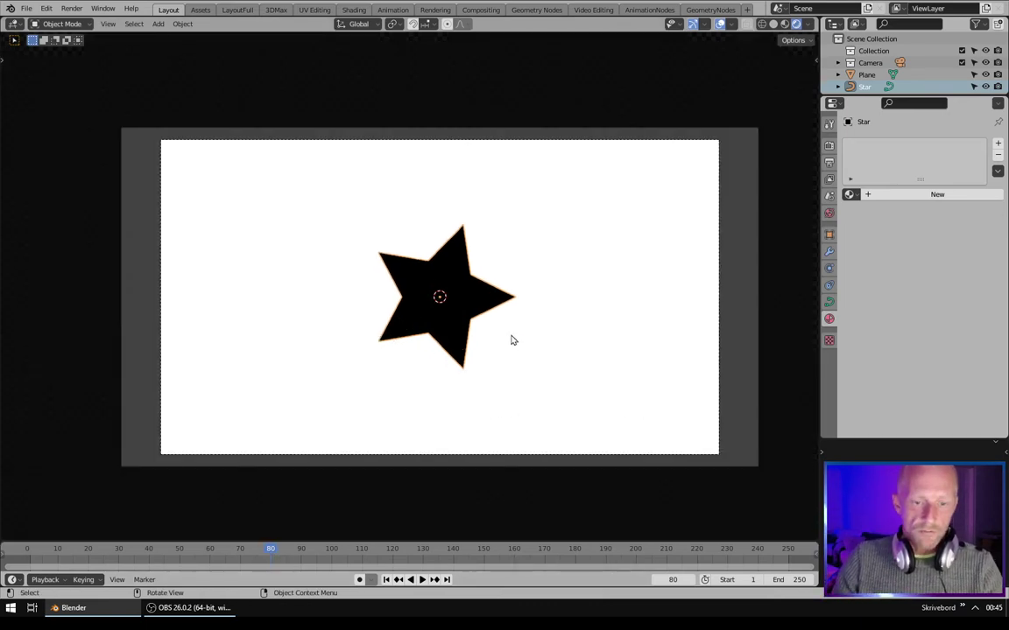
key("s")
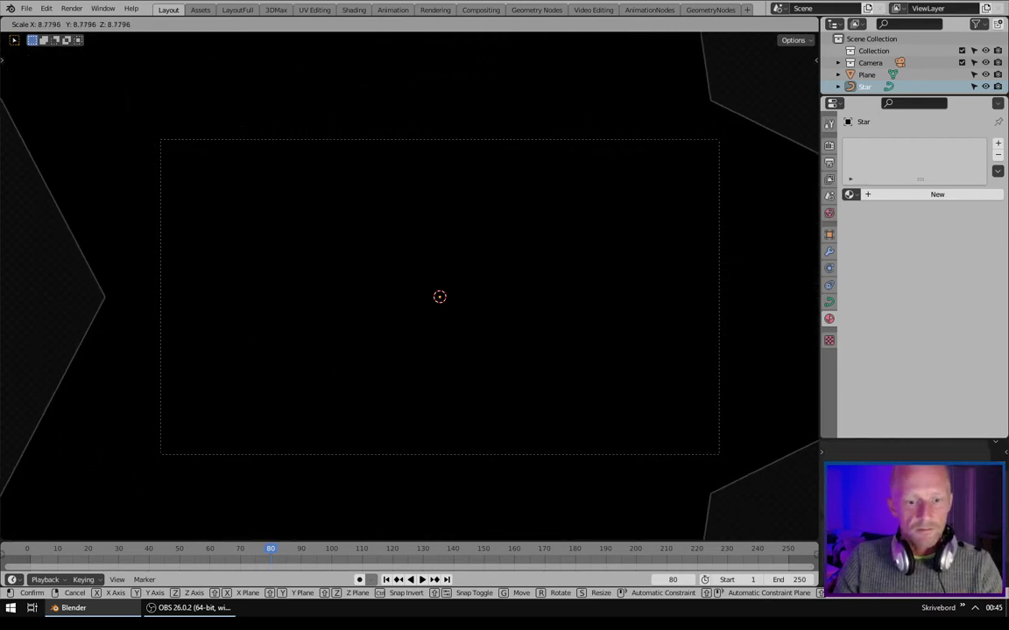
left_click(305, 219)
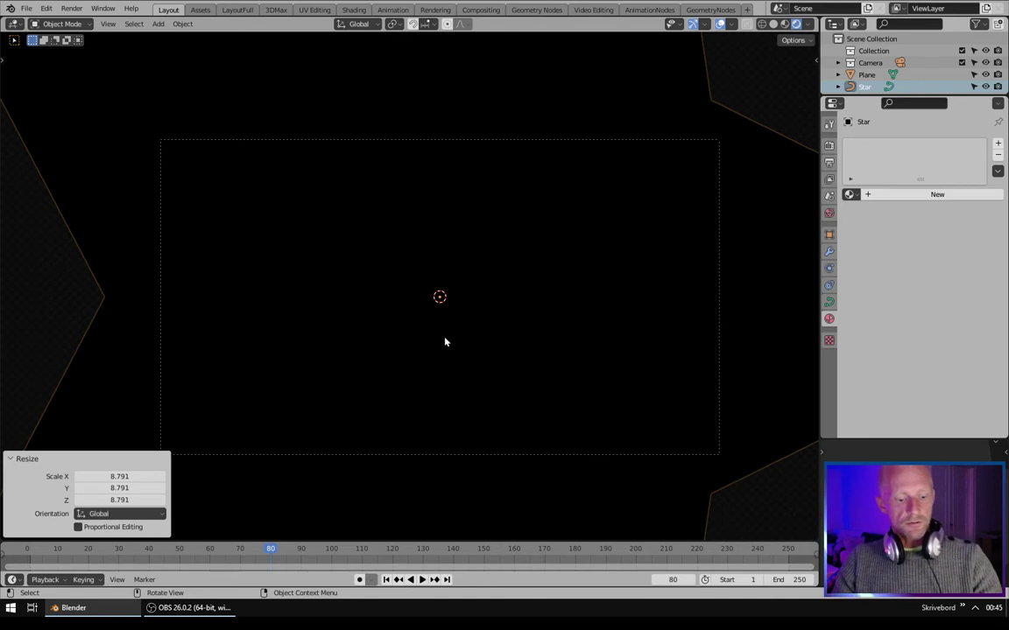
key("i")
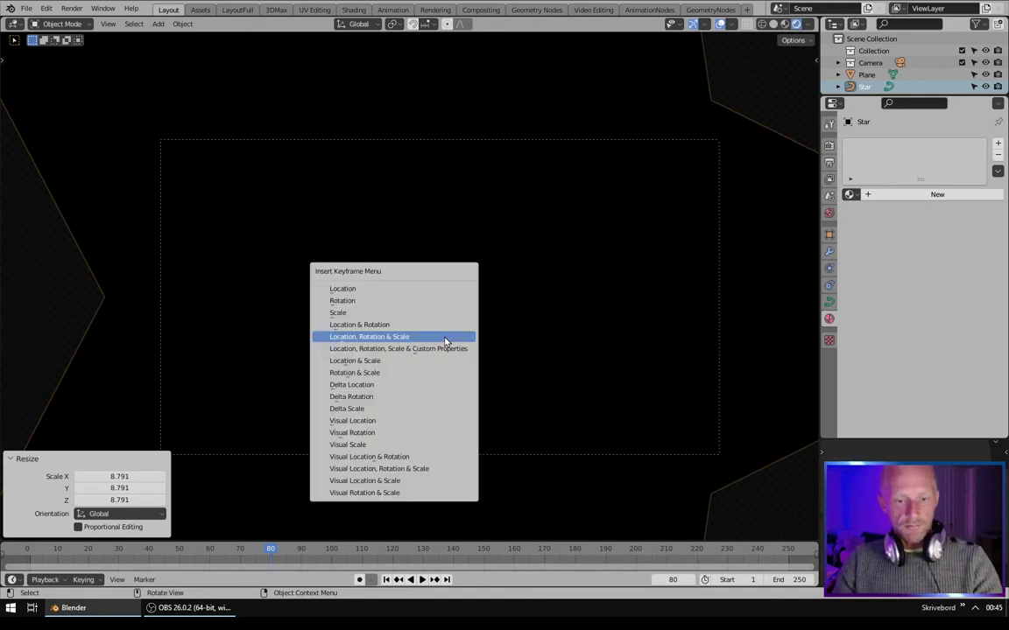
left_click(385, 340)
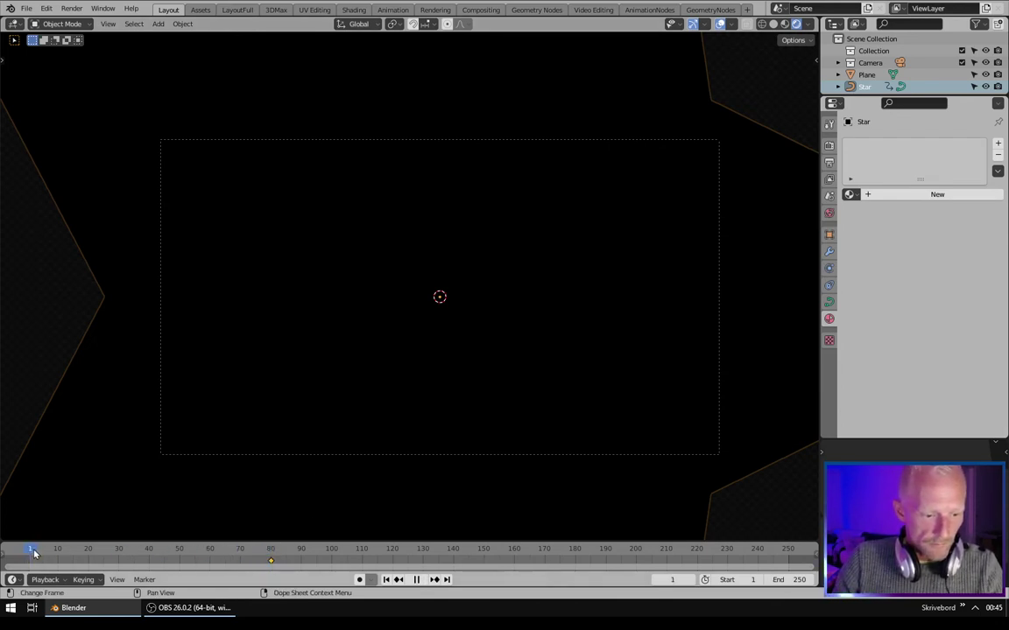
At frame 0, shrink the star to scale 0, rotate it 45°, and keyframe location, rotation and scale.
left_click_drag(35, 552, 22, 552)
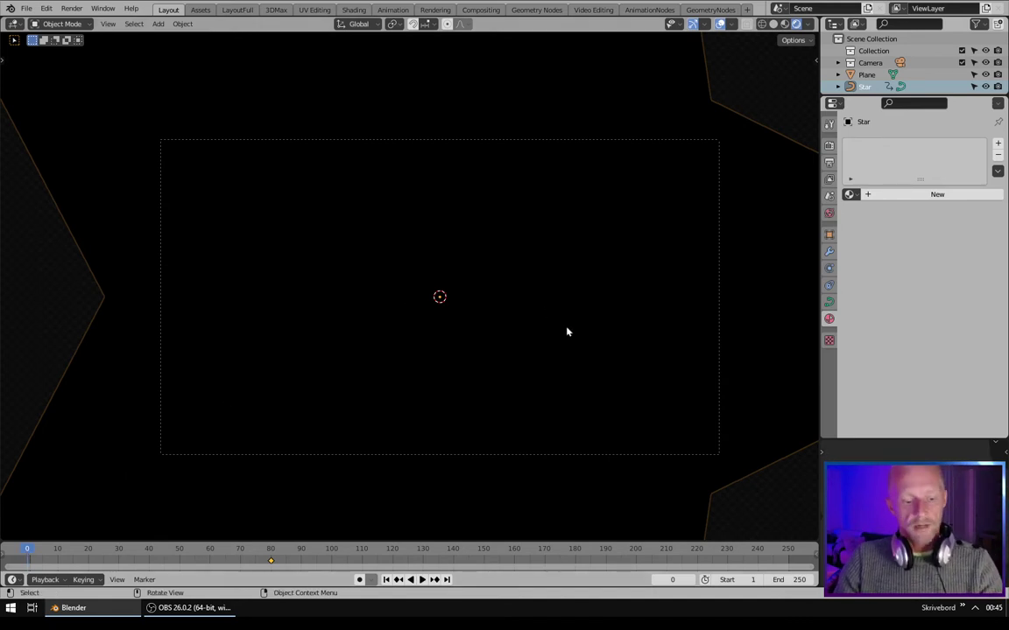
key("s")
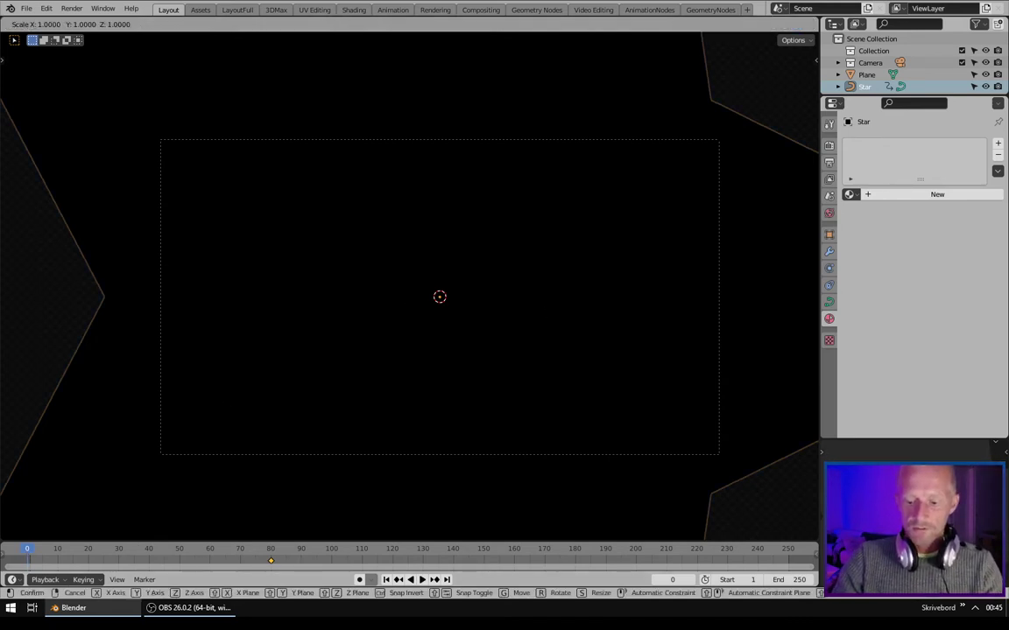
type("0")
key("Return")
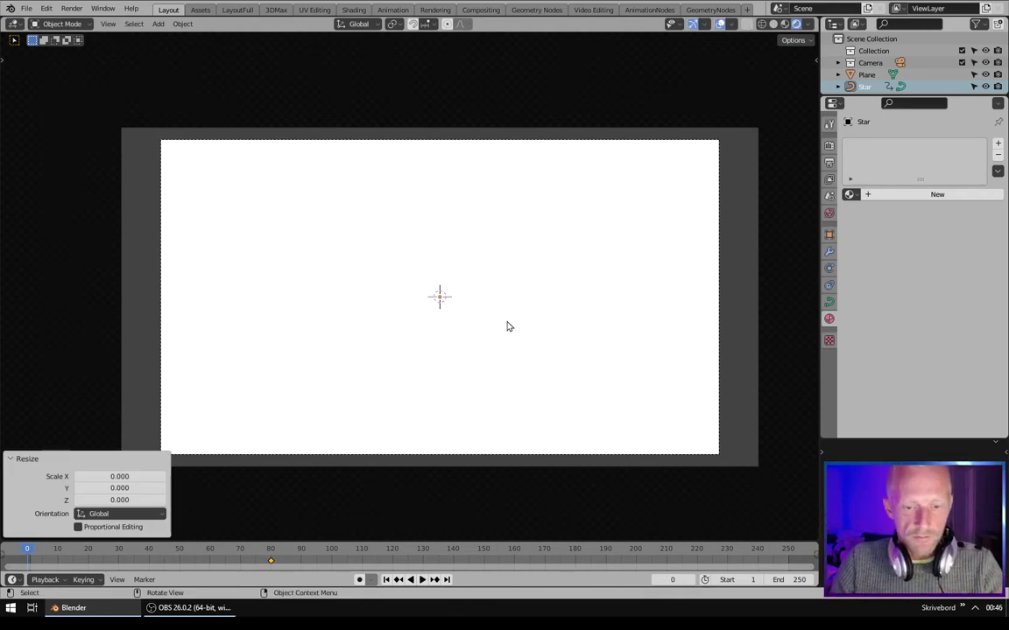
key("r")
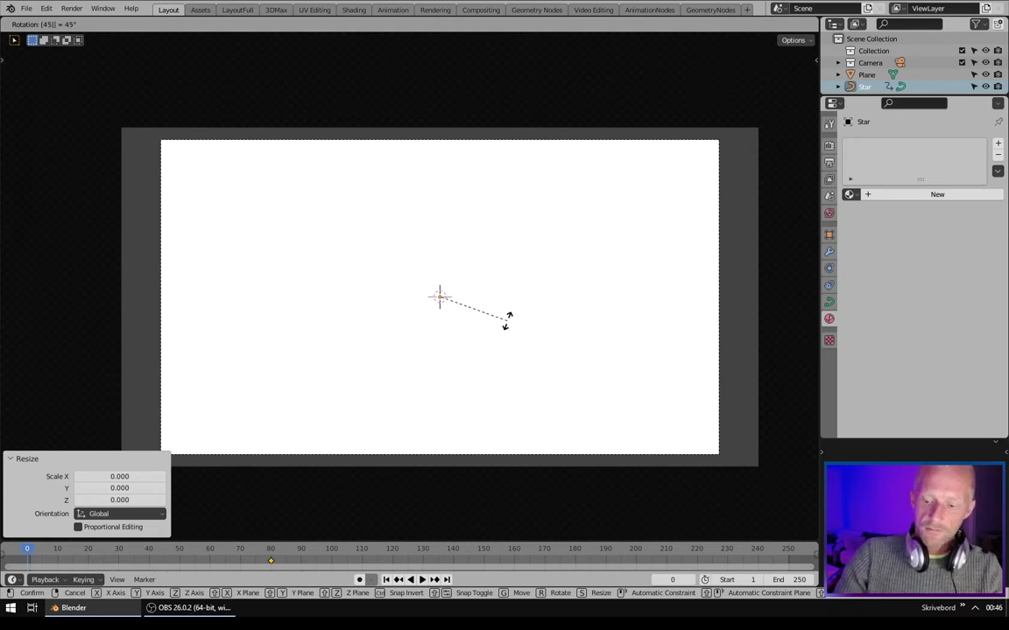
key("Return")
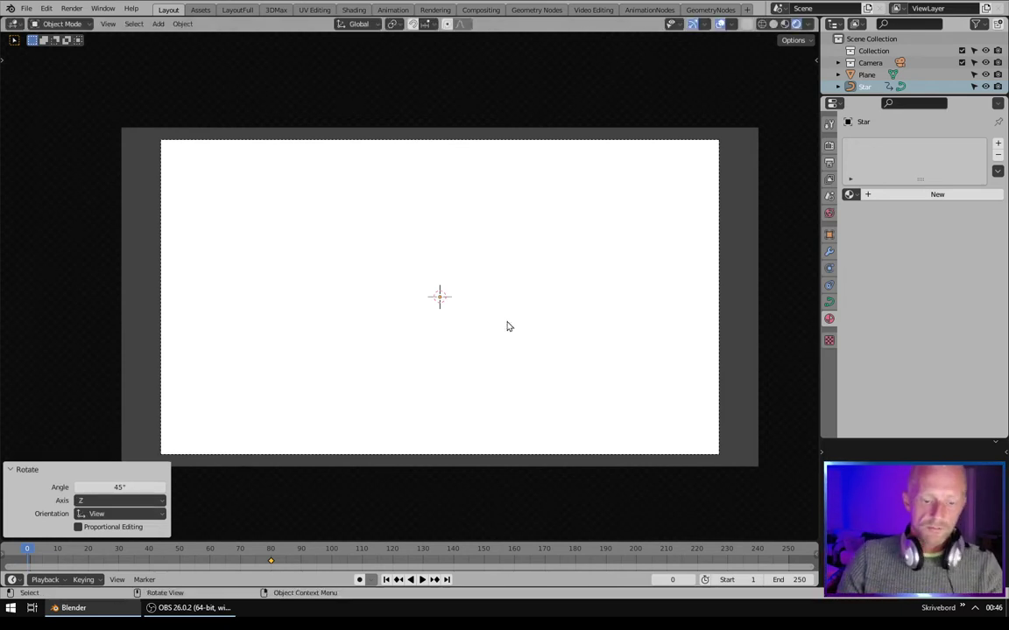
key("i")
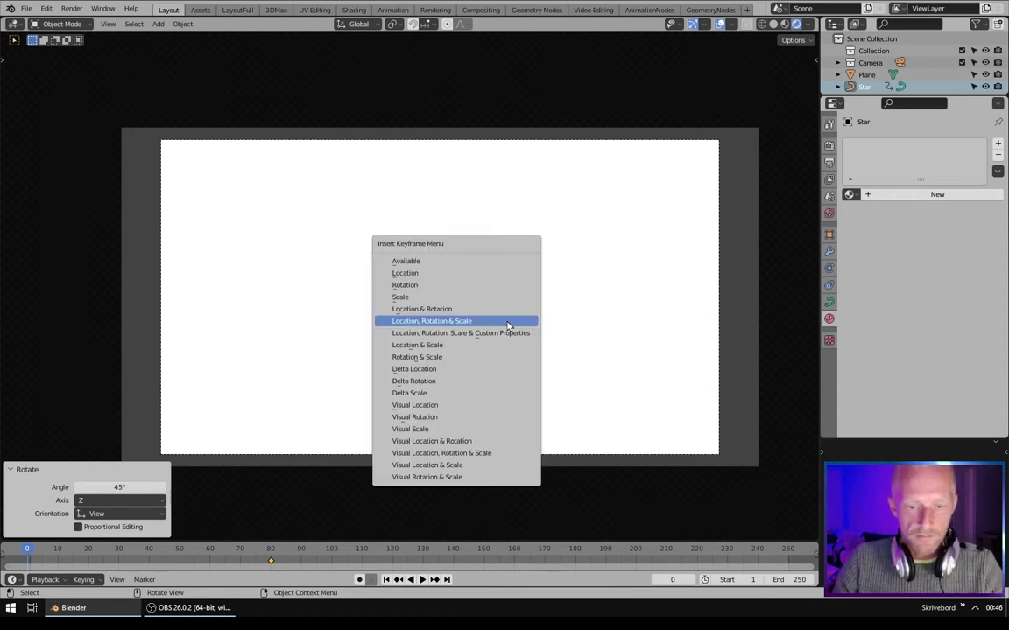
left_click(507, 322)
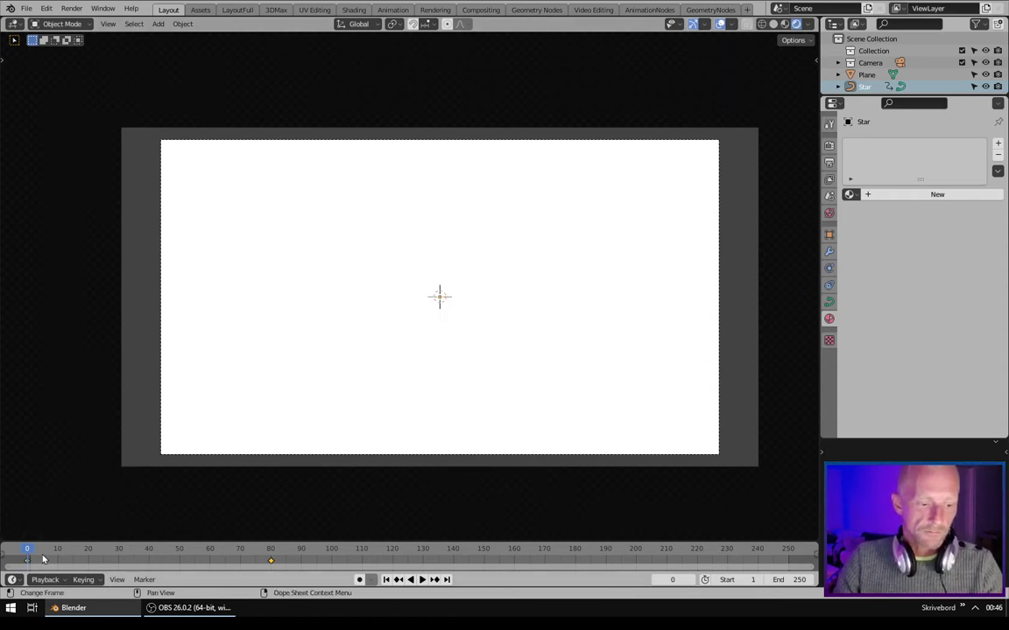
left_click_drag(56, 541, 66, 512)
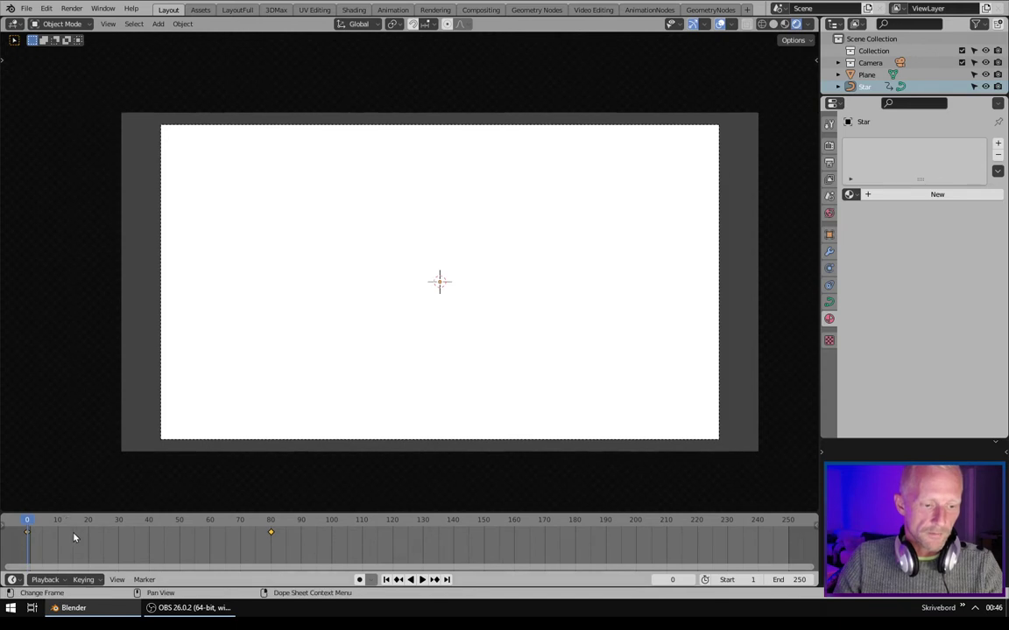
Preview the growing-star animation, then move the starting keyframe two frames later to frame 2.
key("space")
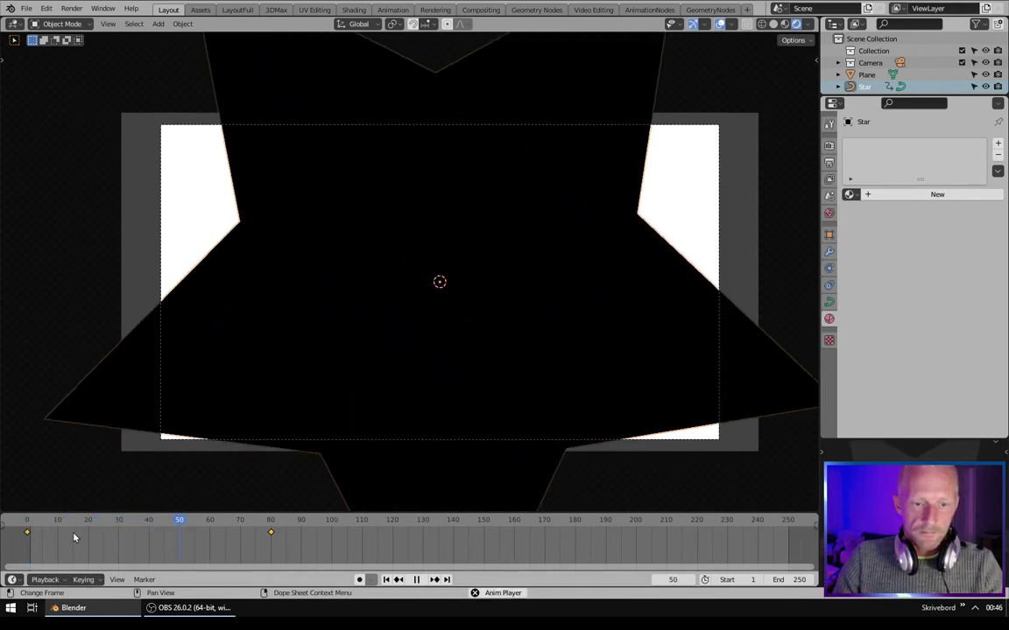
key("space")
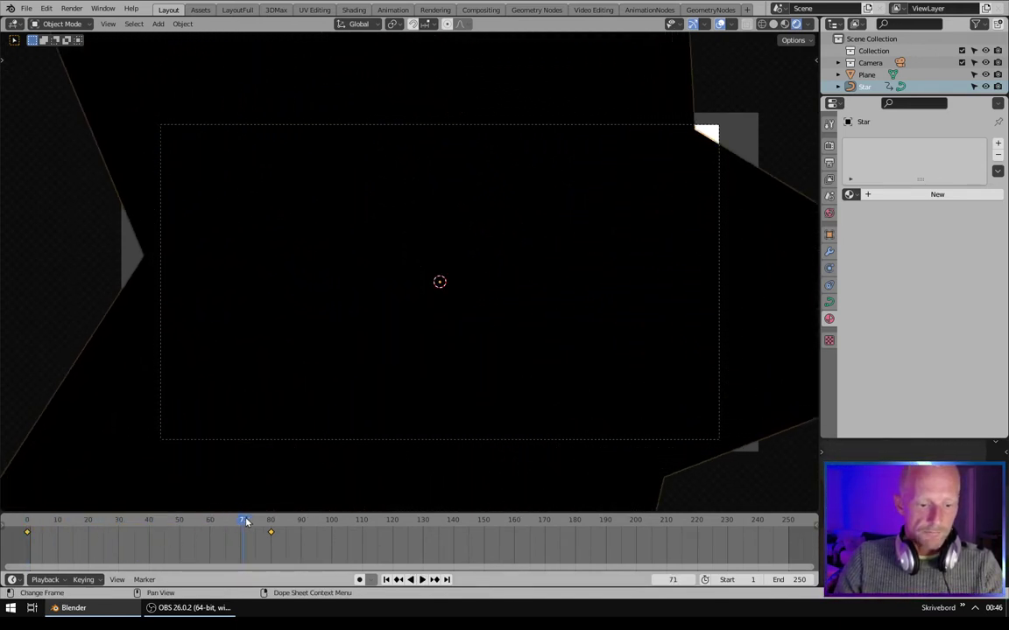
left_click_drag(246, 522, 16, 535)
key("space")
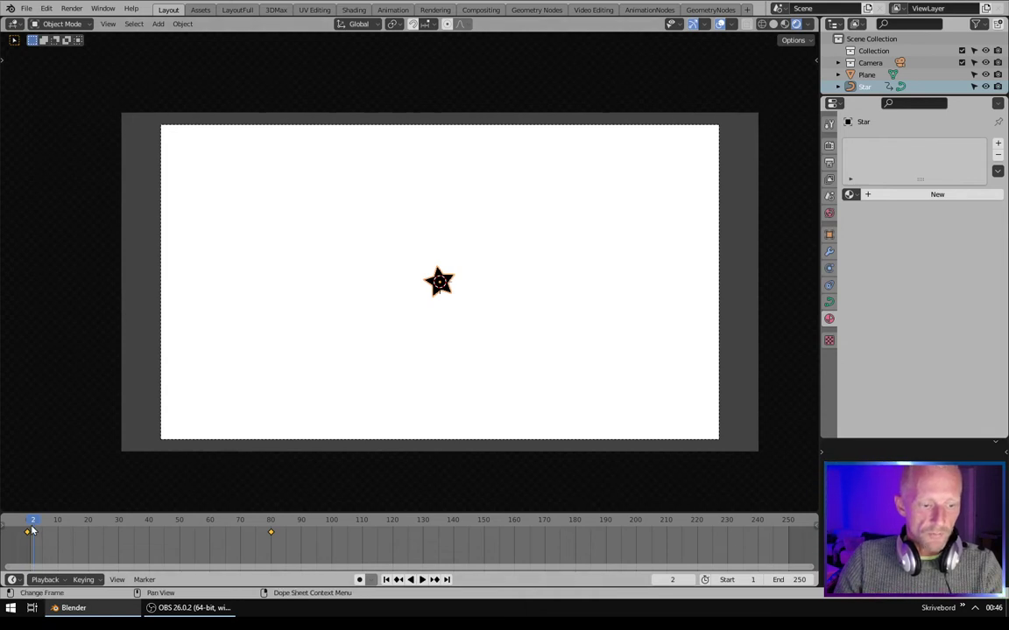
left_click(27, 522)
key("space")
key("space")
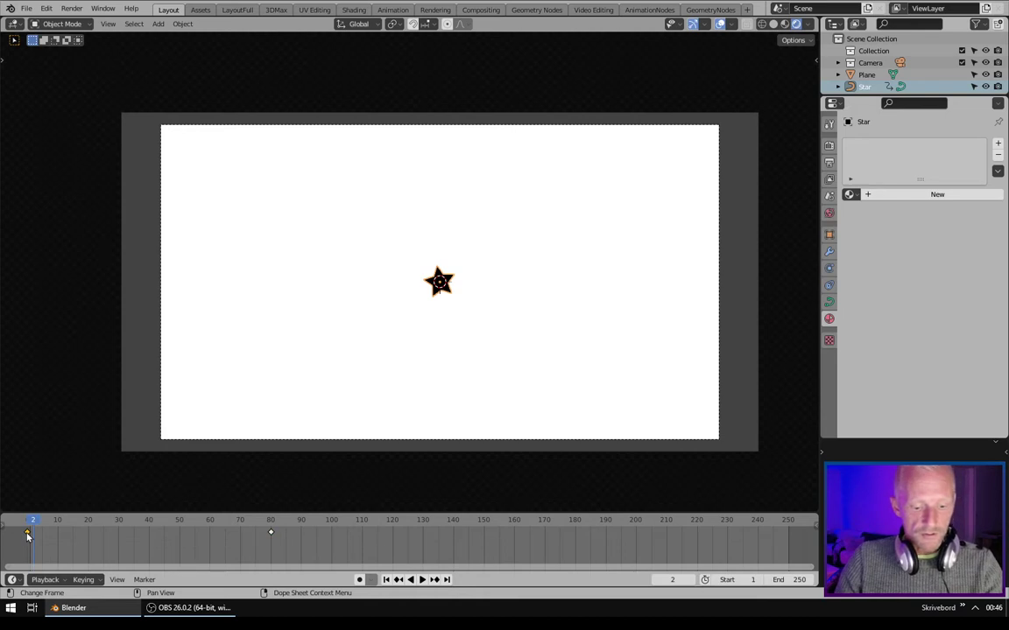
key("g")
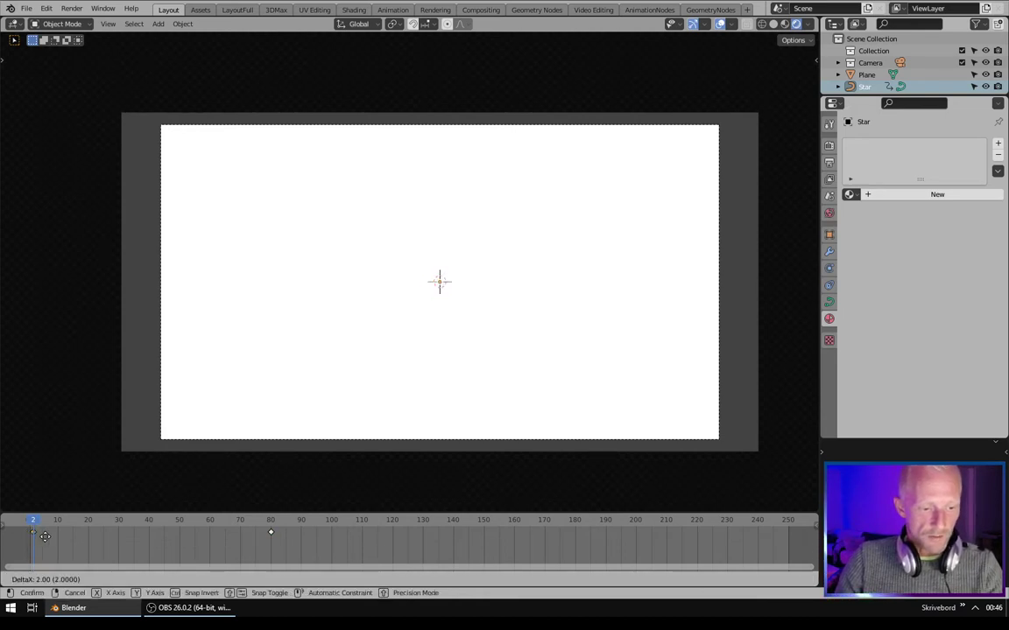
left_click(45, 536)
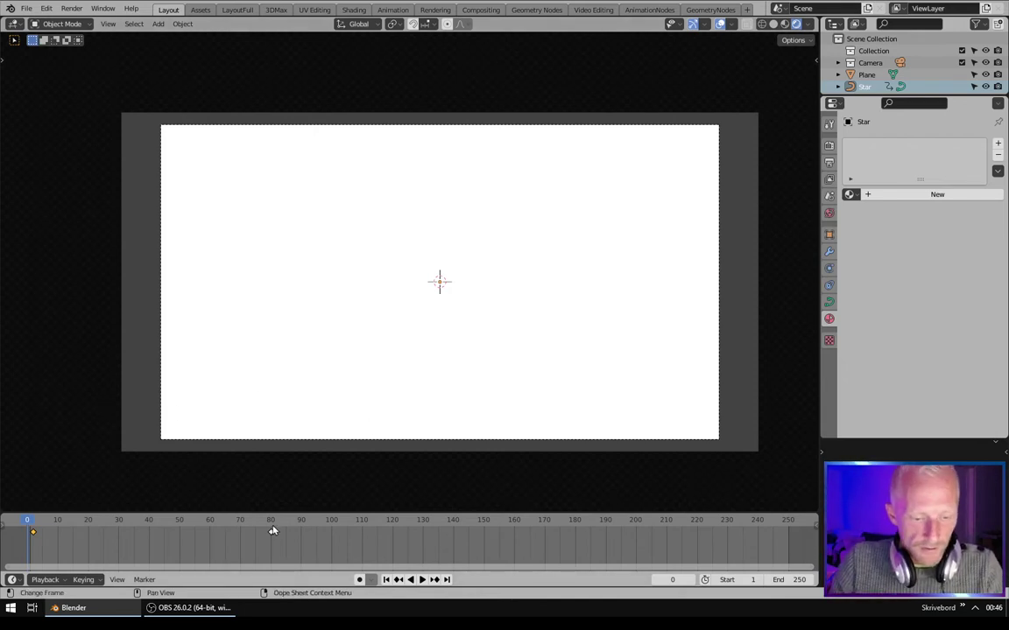
Insert a star keyframe at frame 81 and set the scene end frame to 81.
key("space")
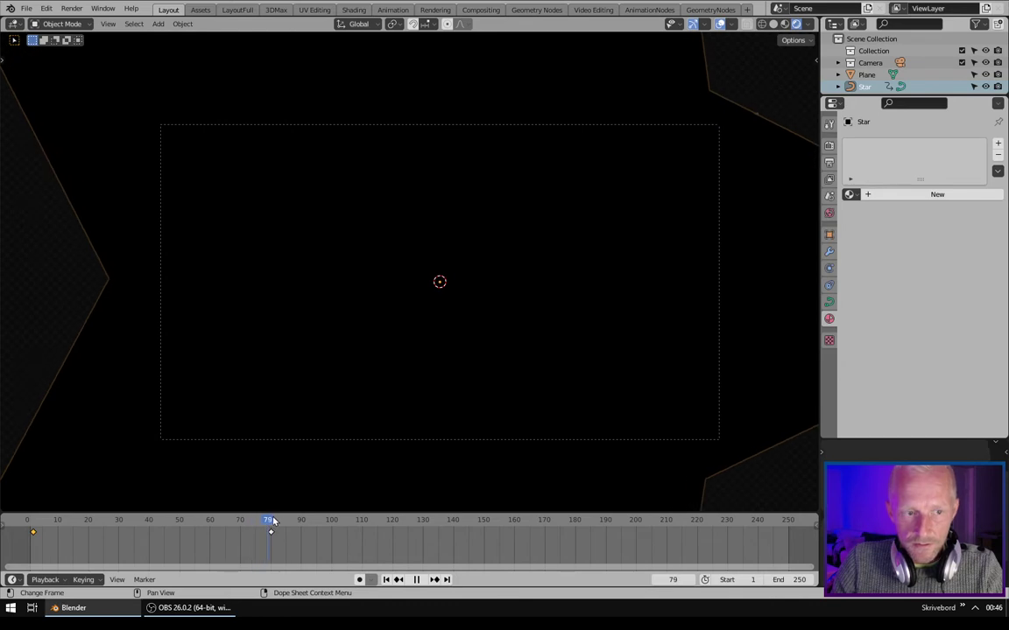
left_click_drag(241, 522, 273, 531)
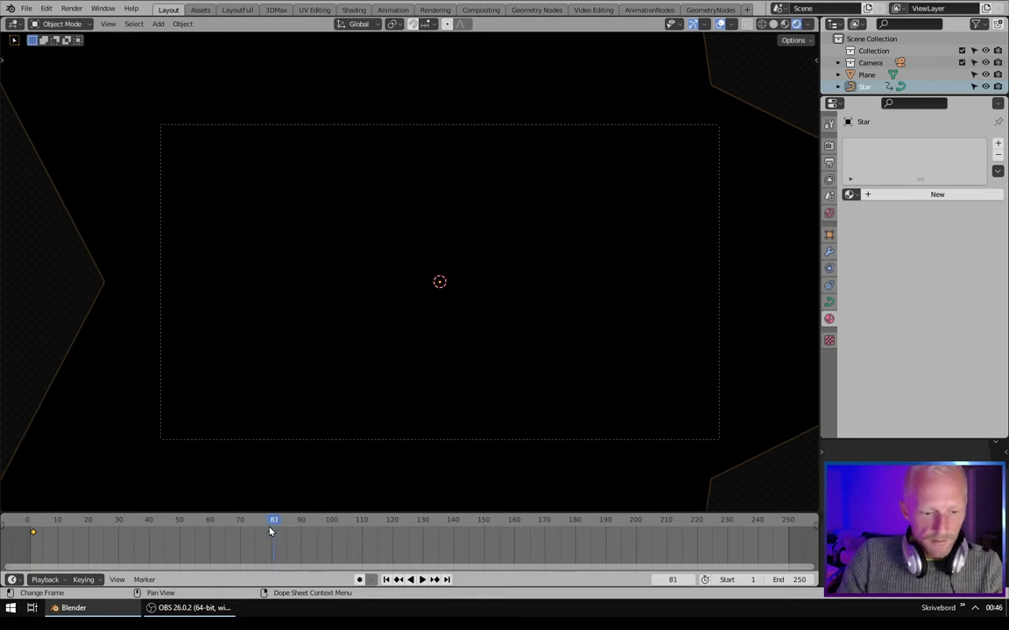
key("i")
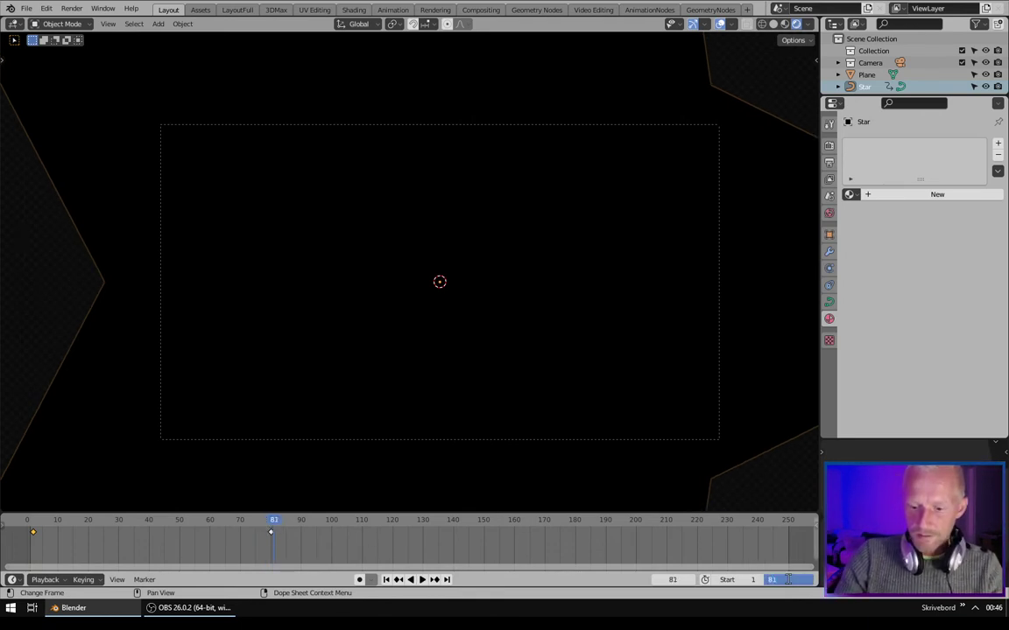
key("Return")
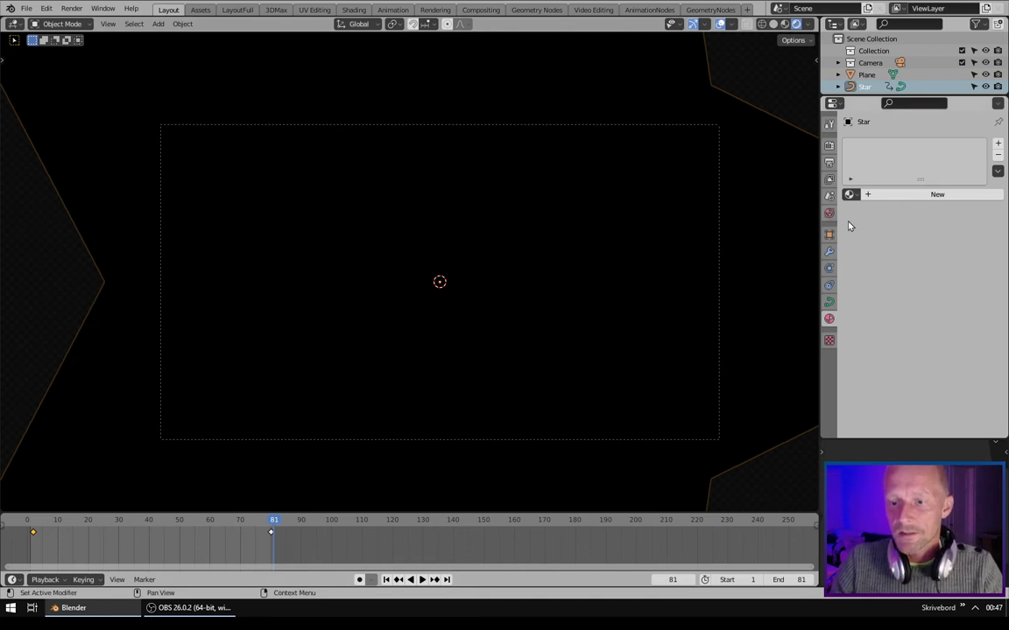
Set the render sample count to 2.
left_click(829, 145)
left_click(871, 164)
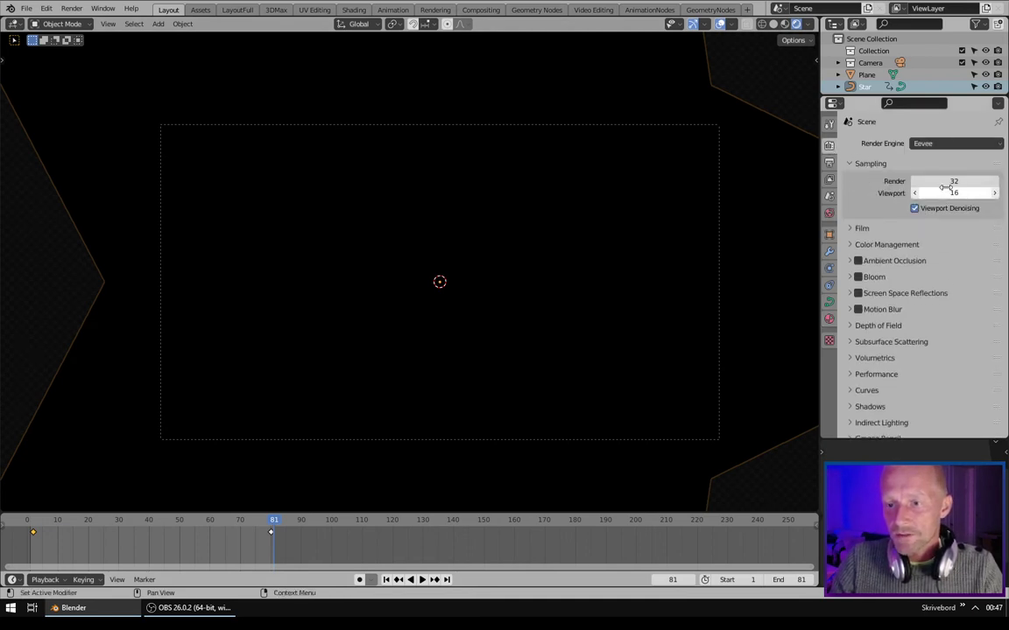
double_click(938, 180)
type("2")
key("Return")
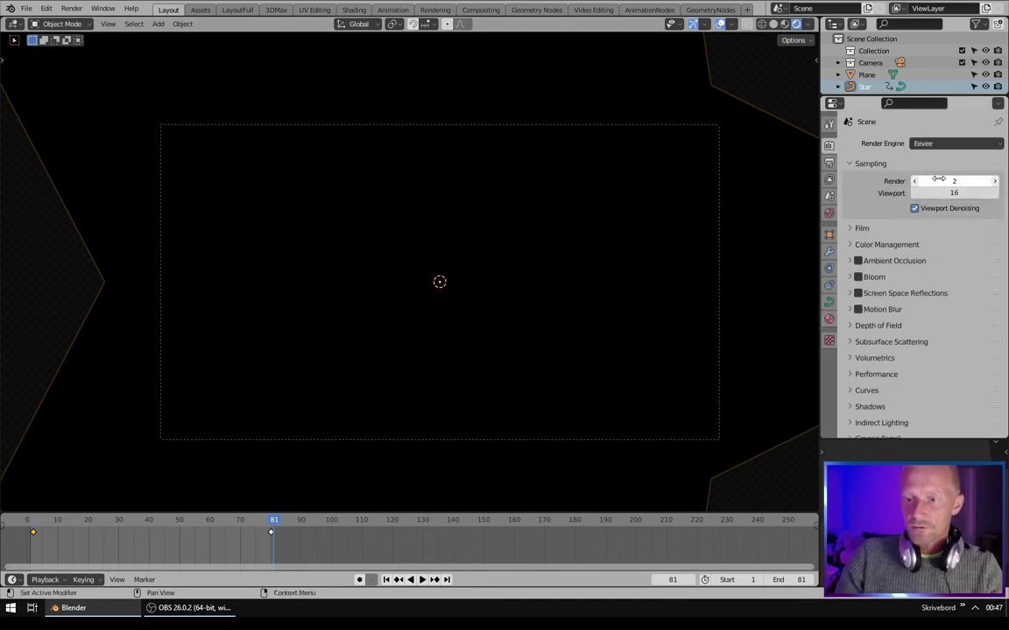
Set the output path to /tmp\StarTransition and start rendering the animation.
left_click(830, 162)
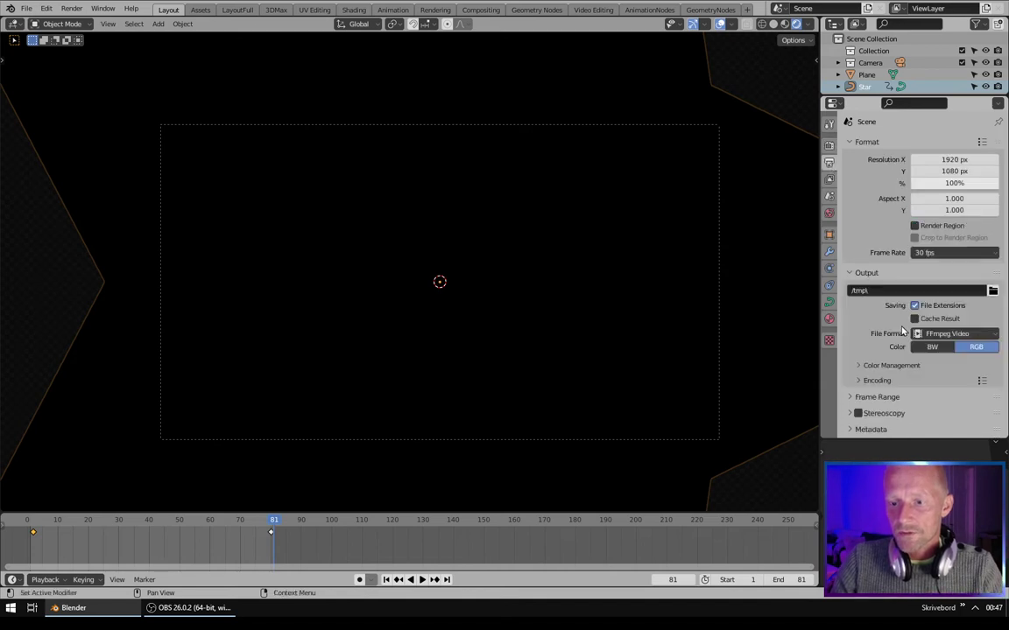
left_click(884, 289)
type("S")
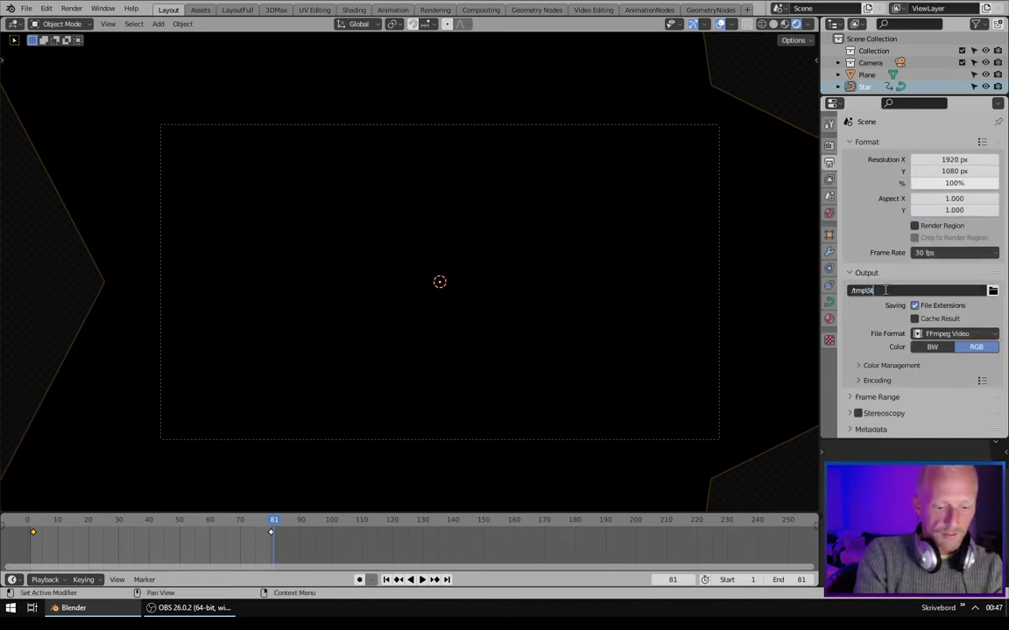
type("tarT")
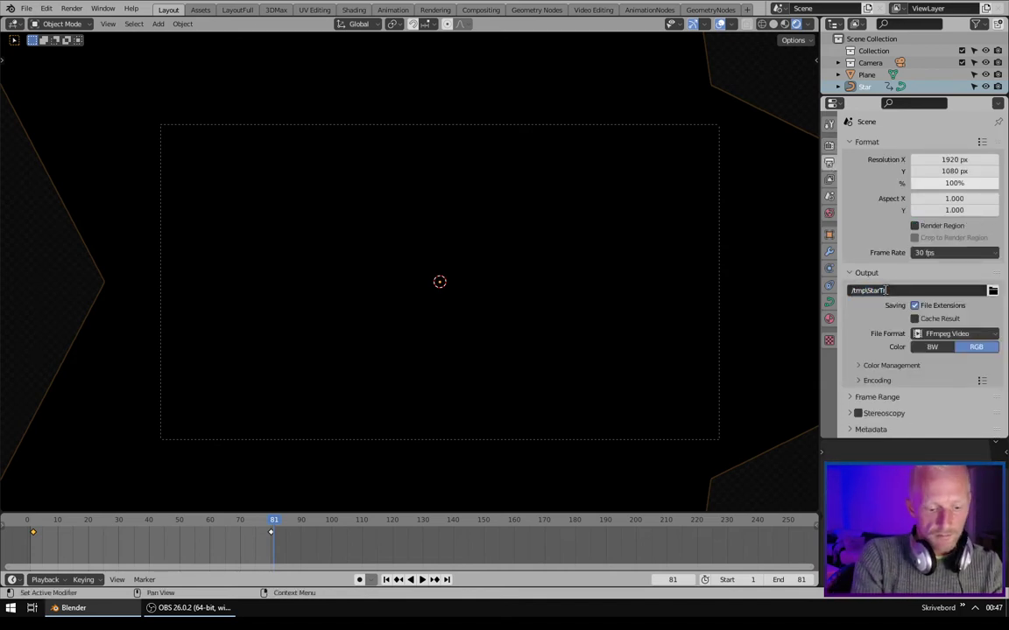
type("ransitio")
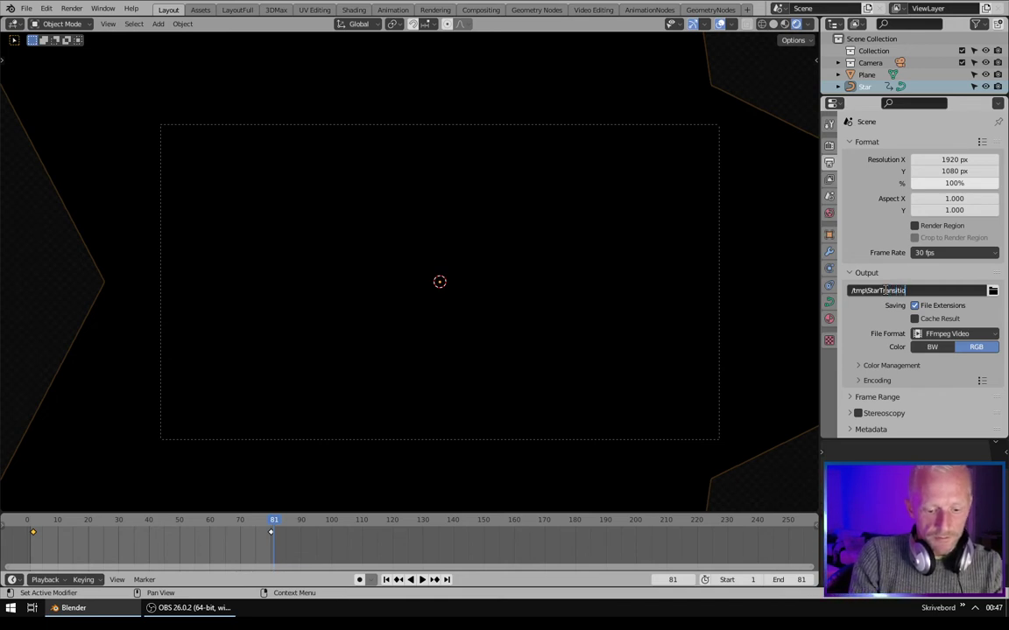
type("n")
key("Return")
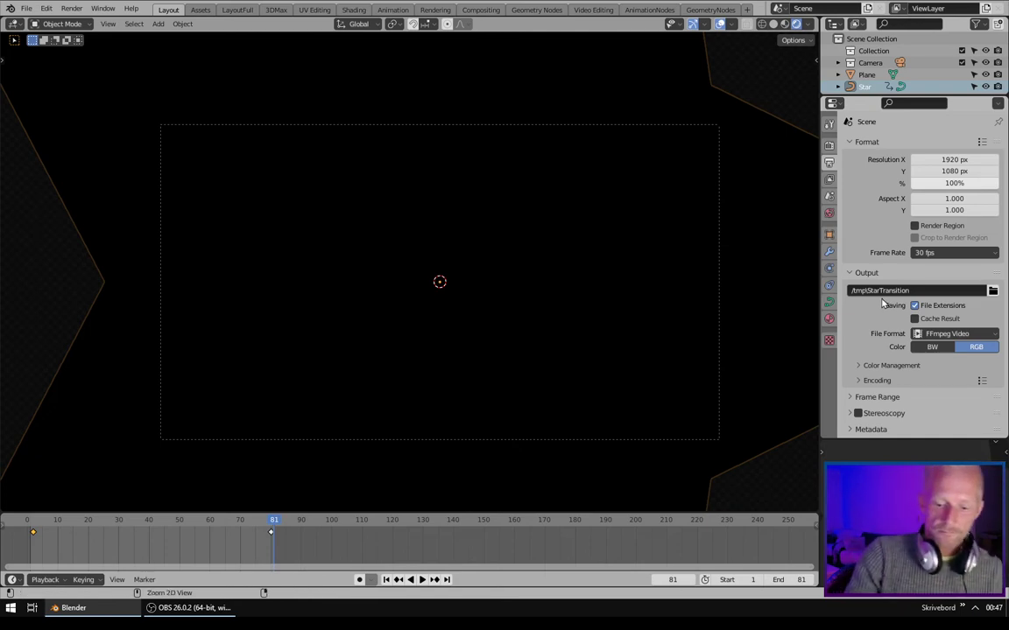
key("ctrl+F12")
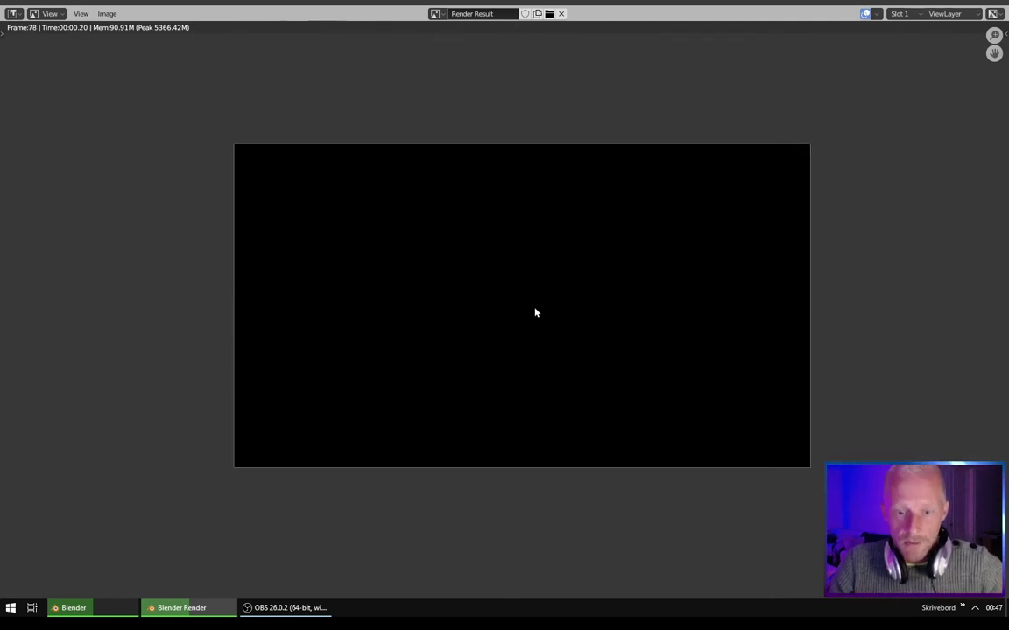
Close the render window once the 81-frame star animation has finished rendering.
left_click(995, 7)
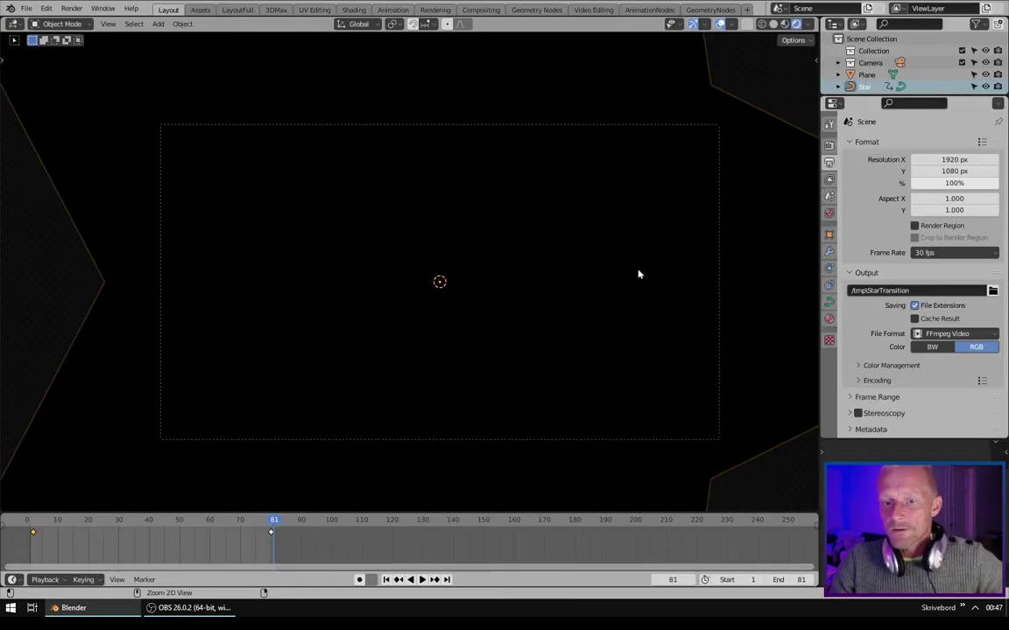
In Video Editing, add Sky.mkv on channel 6 and SunDown.mkv from the Desktop.
left_click(593, 10)
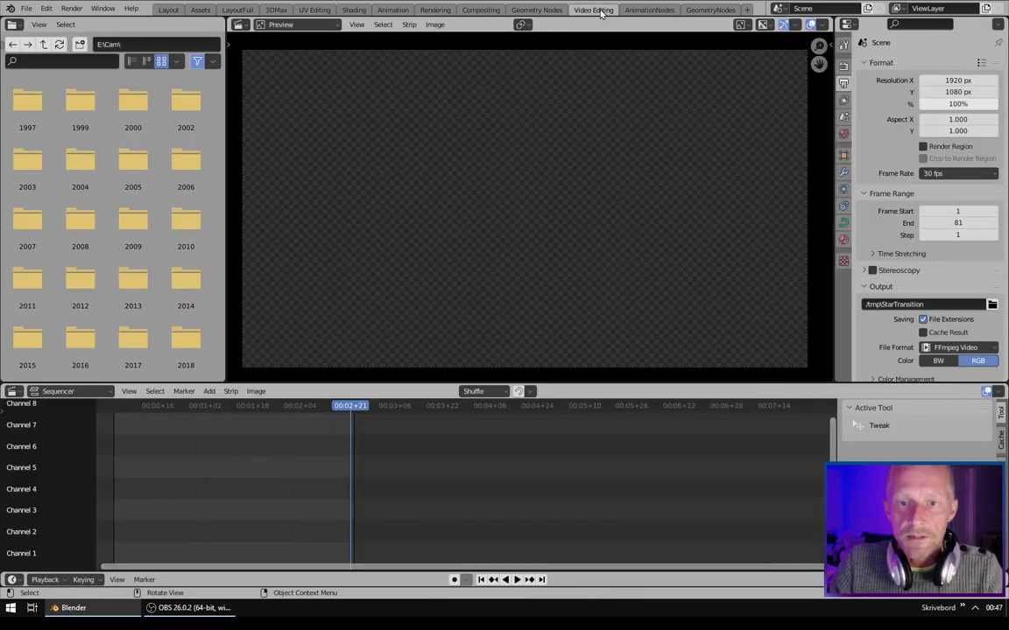
middle_click_drag(412, 481, 471, 482)
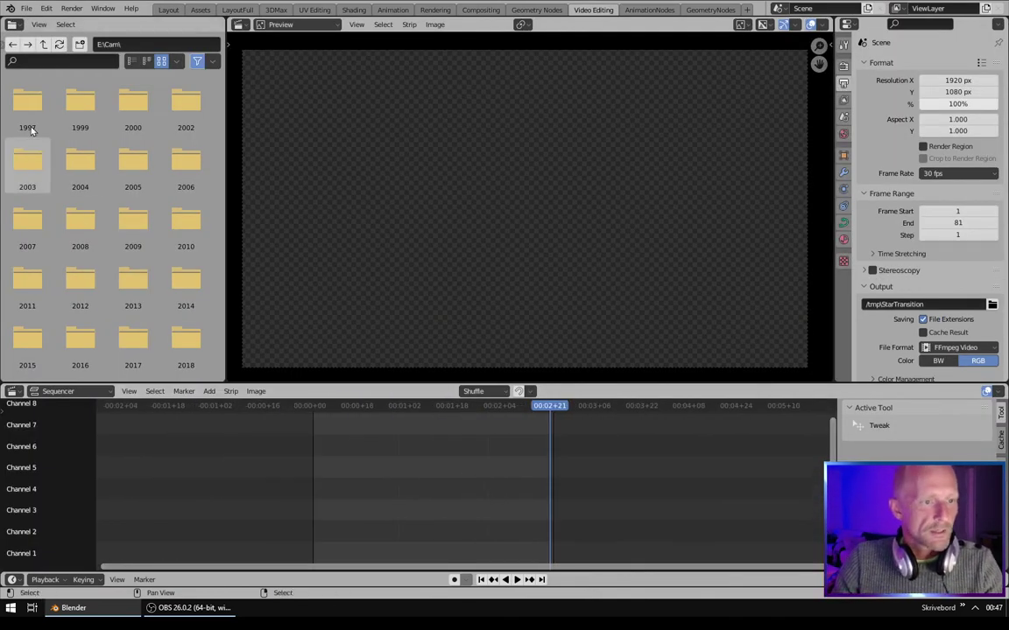
left_click(7, 44)
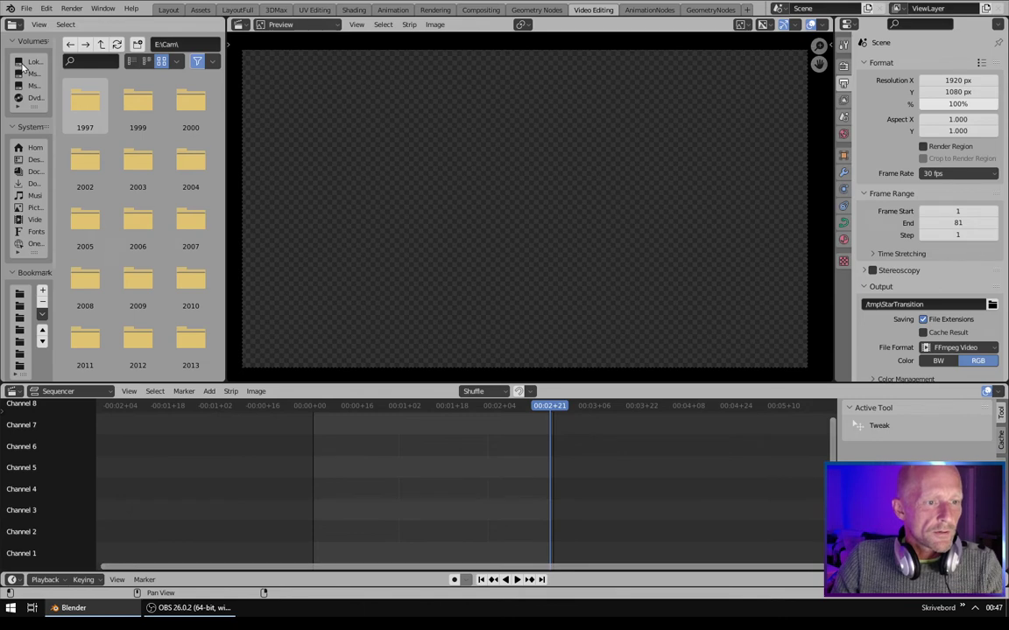
left_click(23, 159)
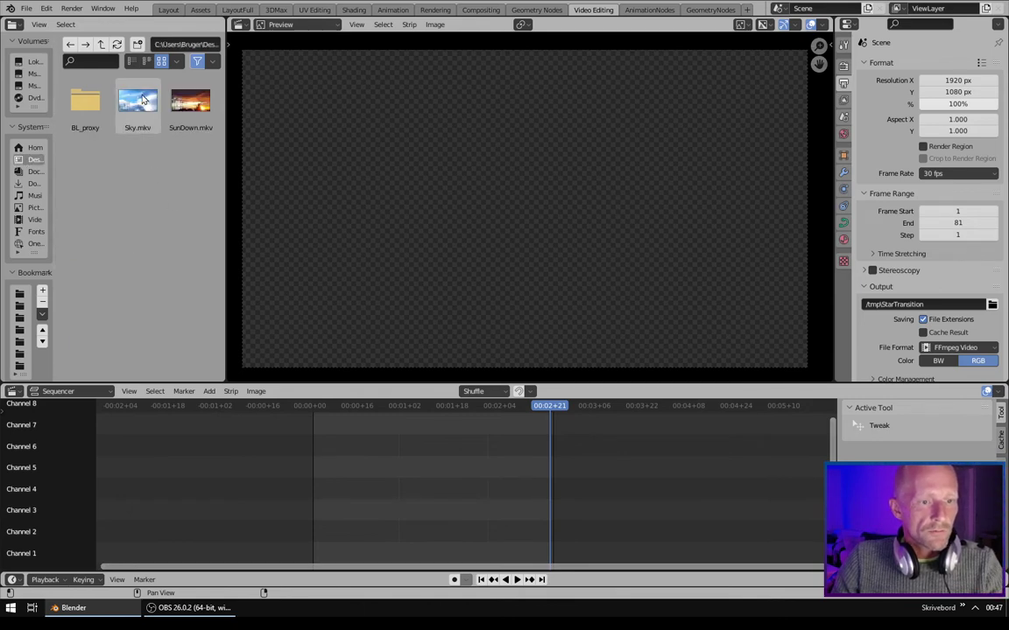
mouse_move(137, 103)
left_mouse_down()
mouse_move(355, 473)
mouse_move(316, 470)
left_mouse_up()
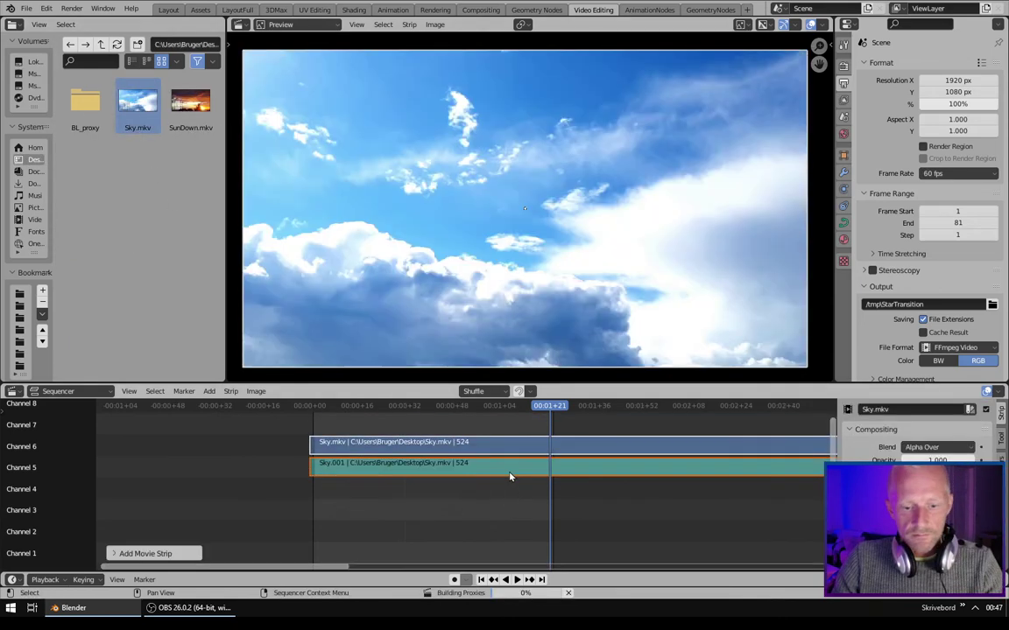
scroll(536, 508, "down", 3)
middle_click_drag(540, 500, 319, 509)
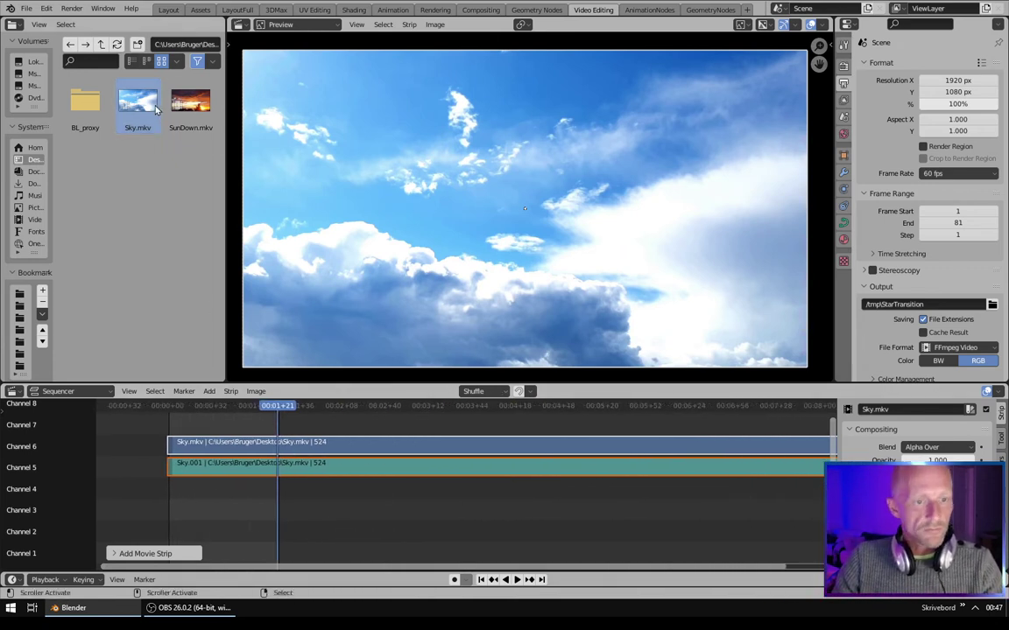
left_click_drag(191, 103, 292, 519)
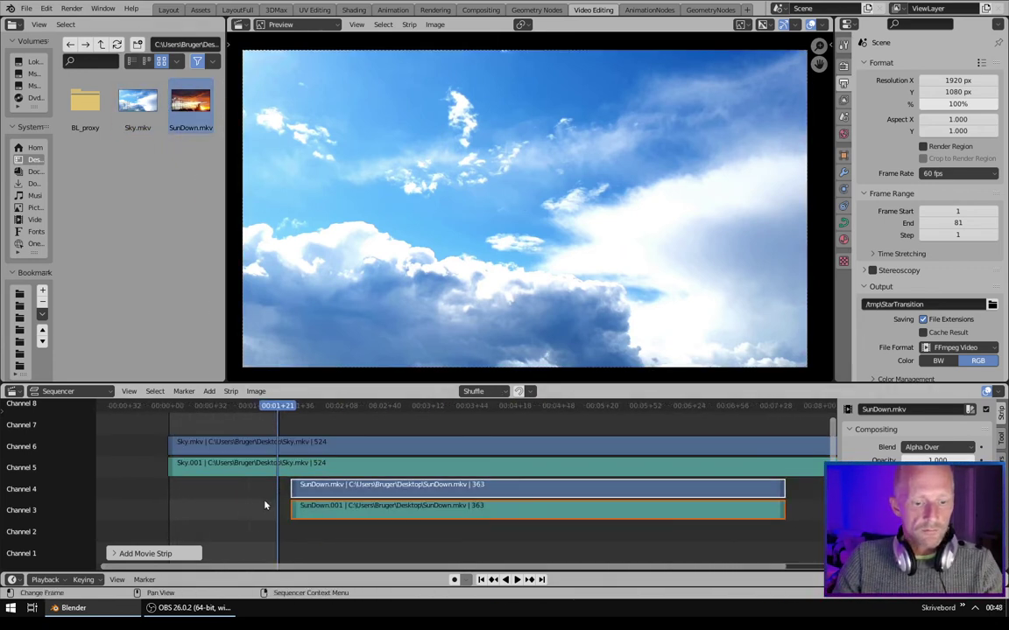
Delete the Sky and SunDown sound strips.
middle_click_drag(328, 497, 261, 497)
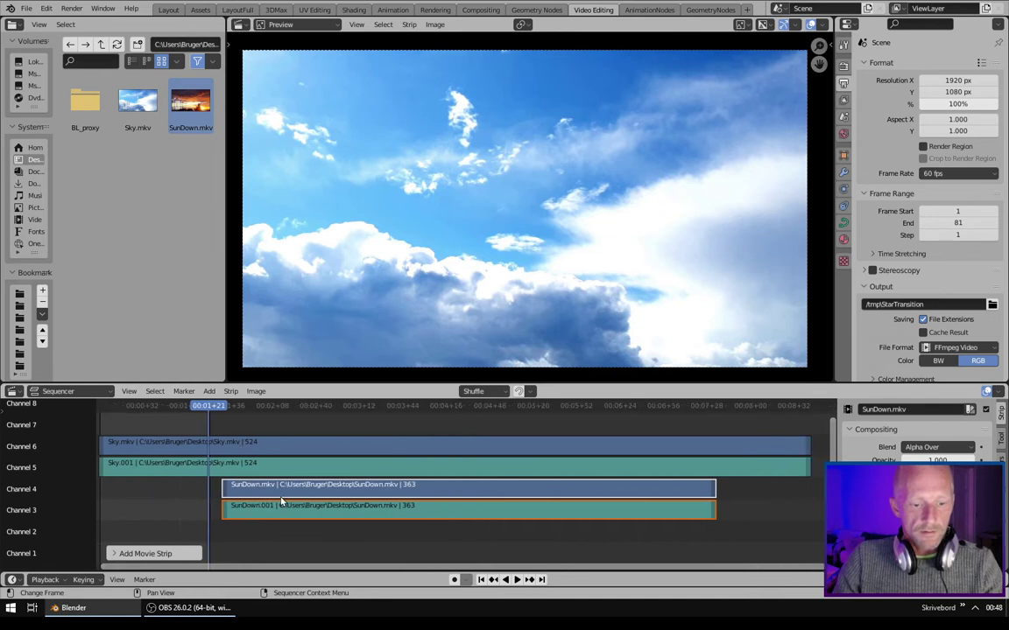
left_click(308, 475)
left_click(321, 515, "shift")
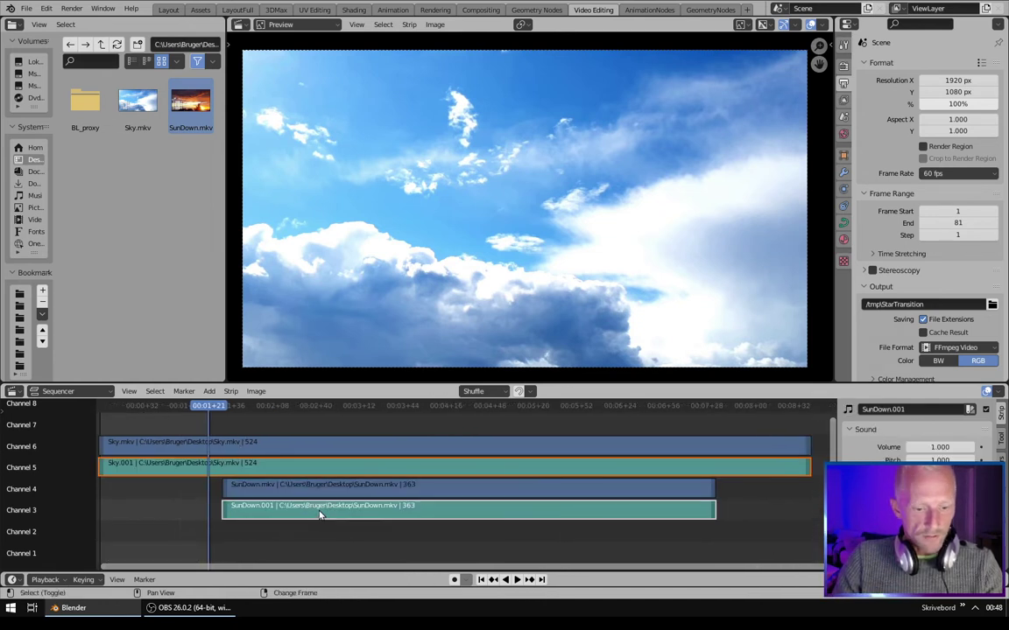
key("Delete")
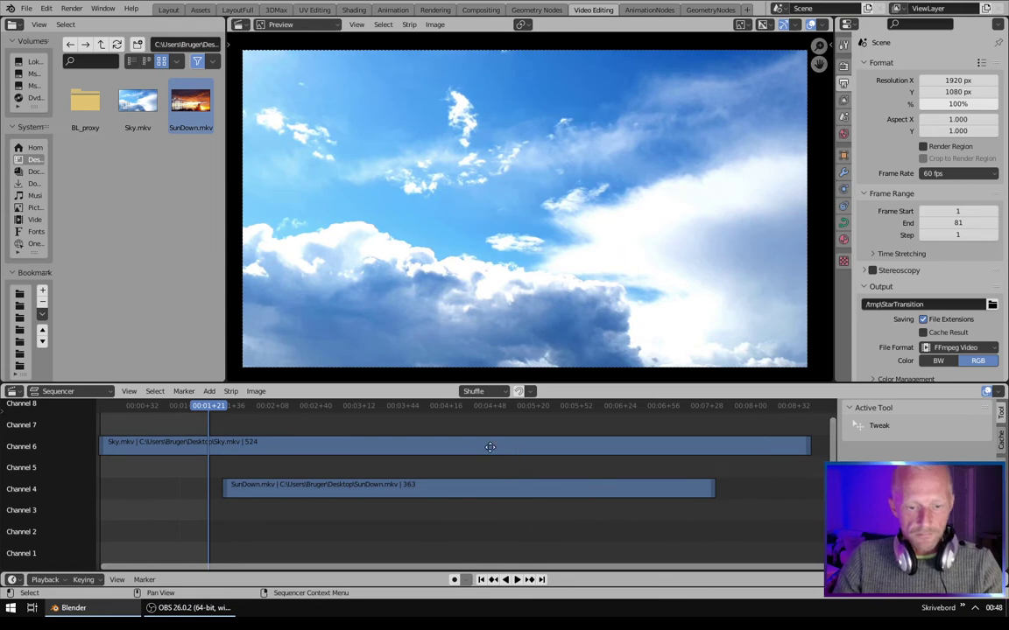
Cut Sky.mkv at the playhead with K and delete its leftover end piece.
middle_click_drag(489, 448, 338, 442)
left_click_drag(442, 407, 592, 421)
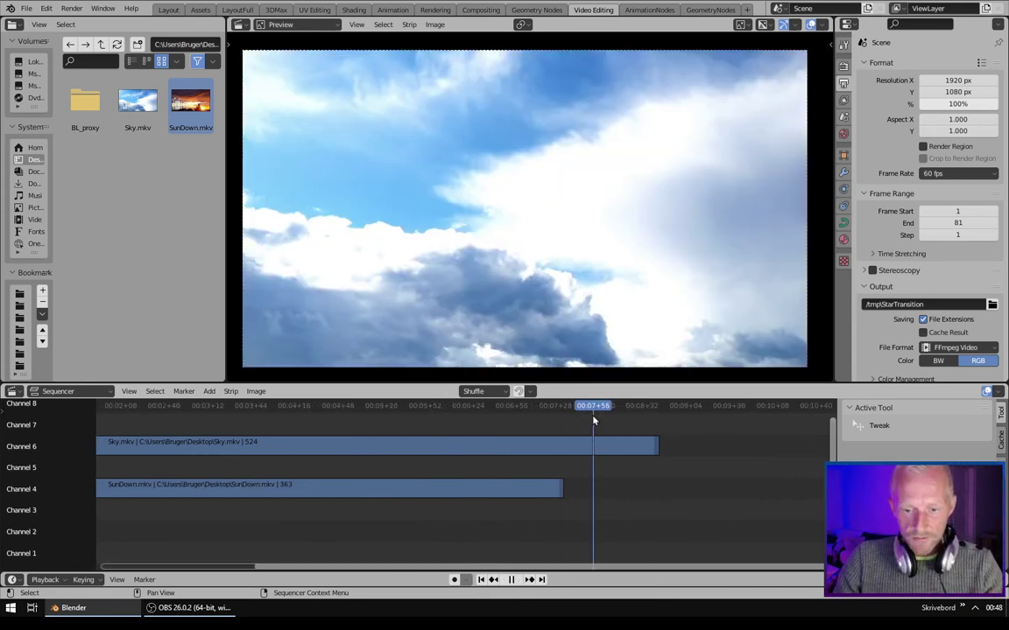
left_click(592, 447)
key("k")
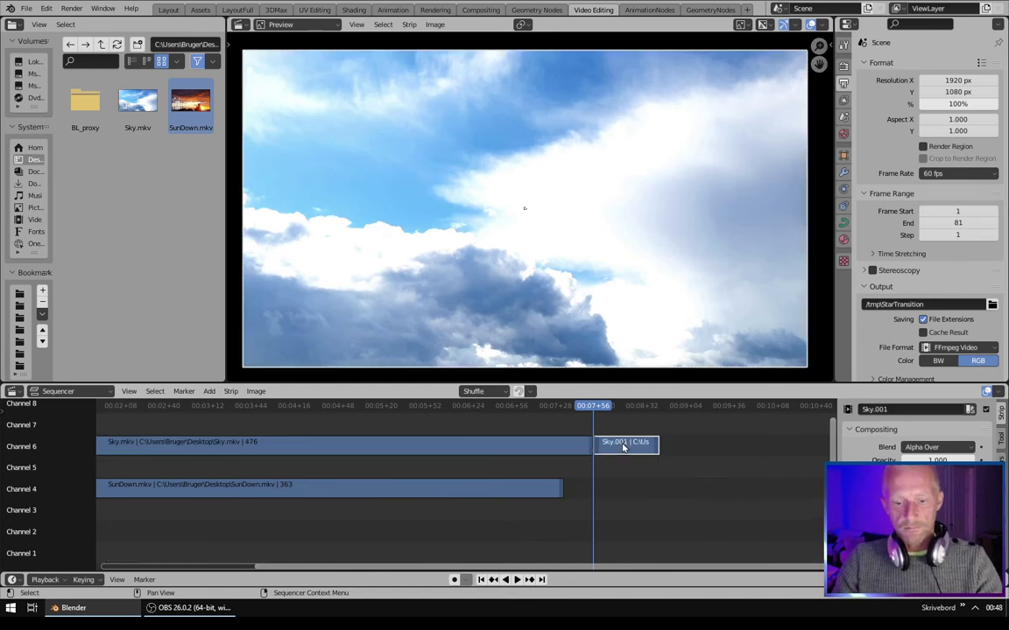
key("Delete")
Move SunDown.mkv to channel 5 so it overlaps the end of Sky.
middle_click_drag(348, 460, 508, 481)
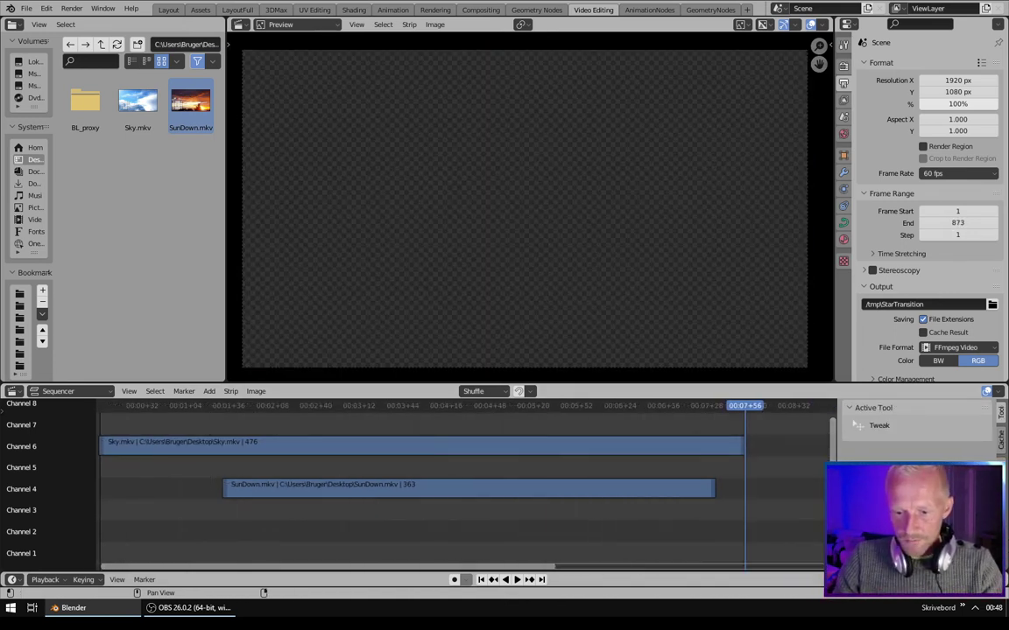
middle_click_drag(716, 495, 558, 490)
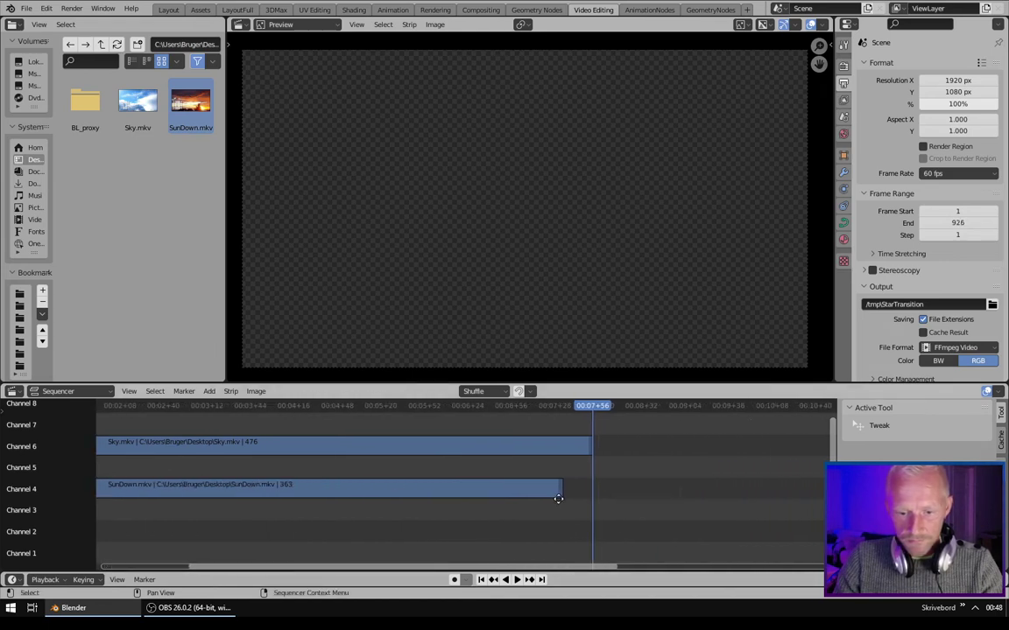
left_click_drag(225, 486, 676, 467)
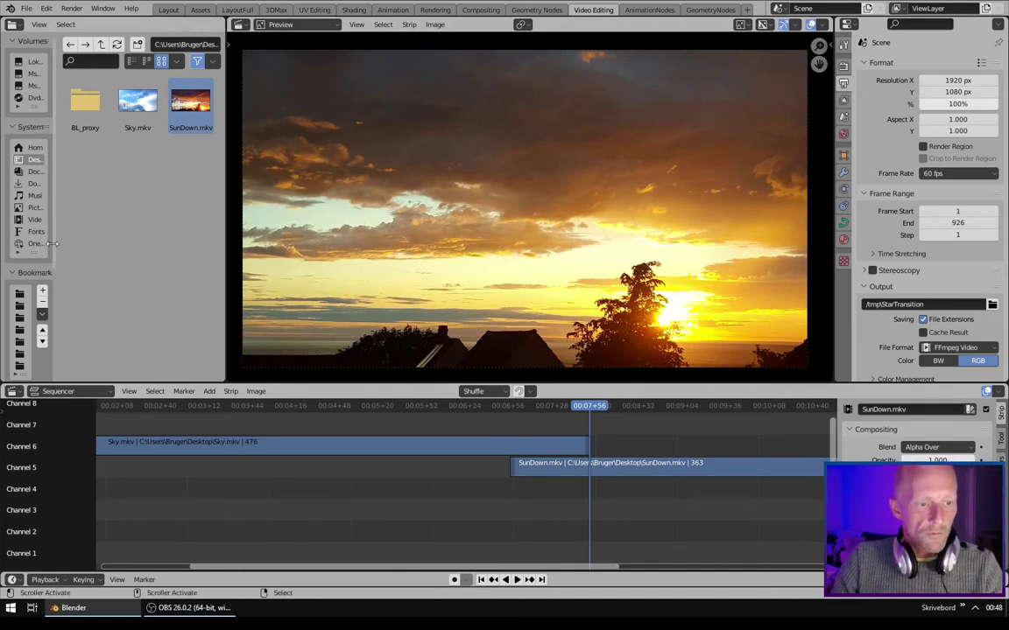
Add the StarTransition render from the tmp folder and delete its audio strip.
left_click(19, 366)
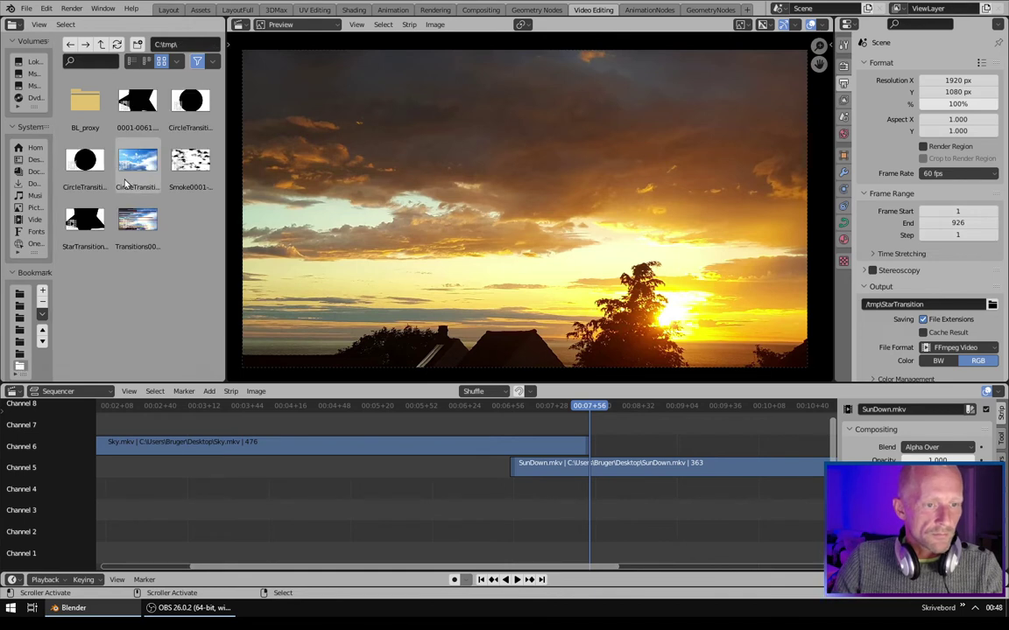
left_click_drag(85, 219, 503, 516)
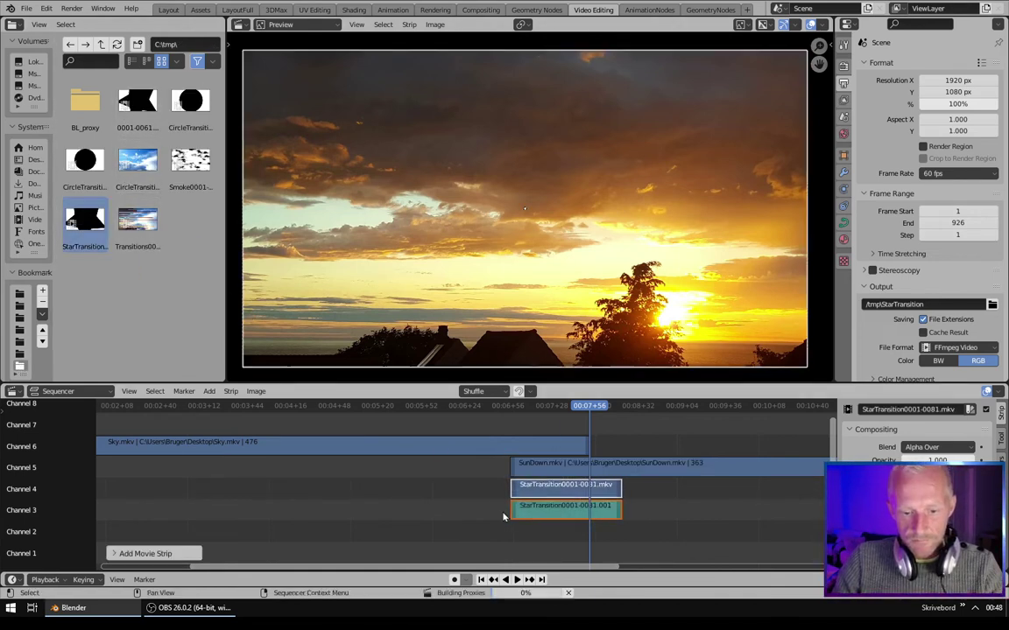
left_click(535, 516)
key("Delete")
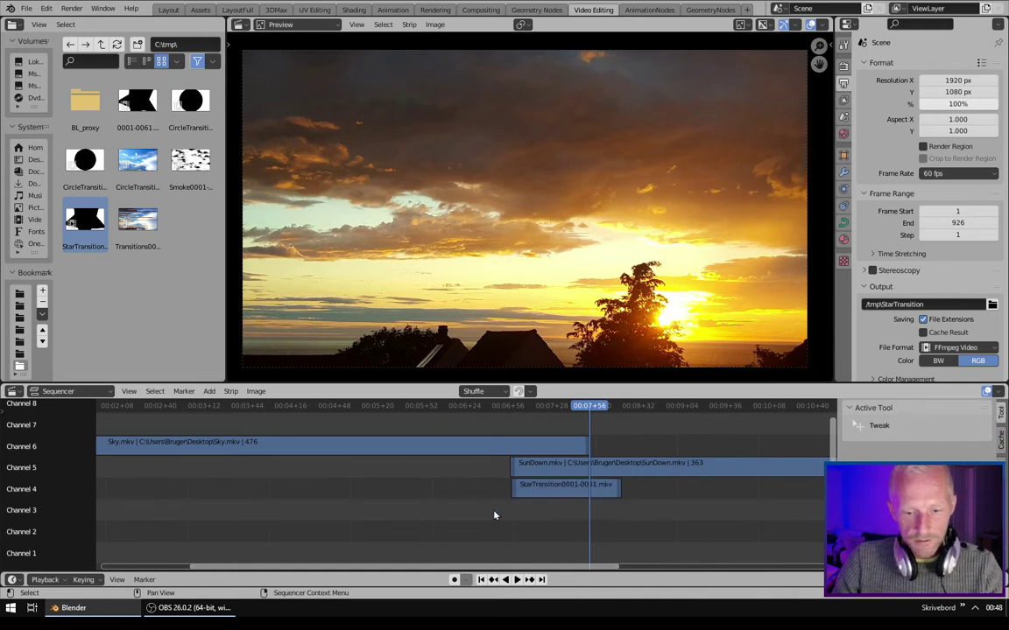
Slide the StarTransition strip on channel 4 to start with SunDown.
scroll(517, 506, "up", 5)
left_click(526, 493)
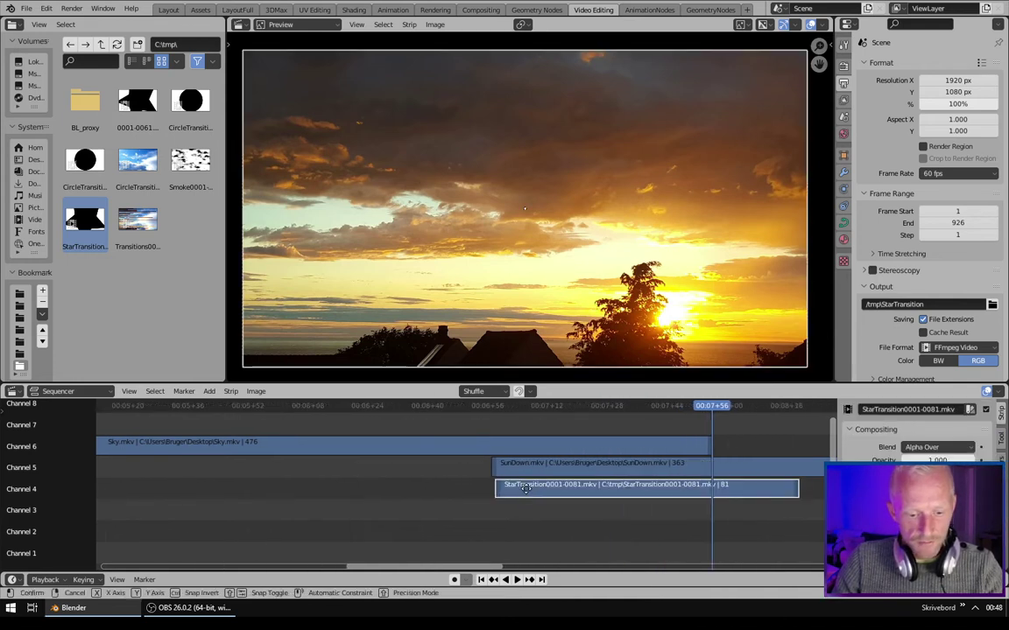
key("g")
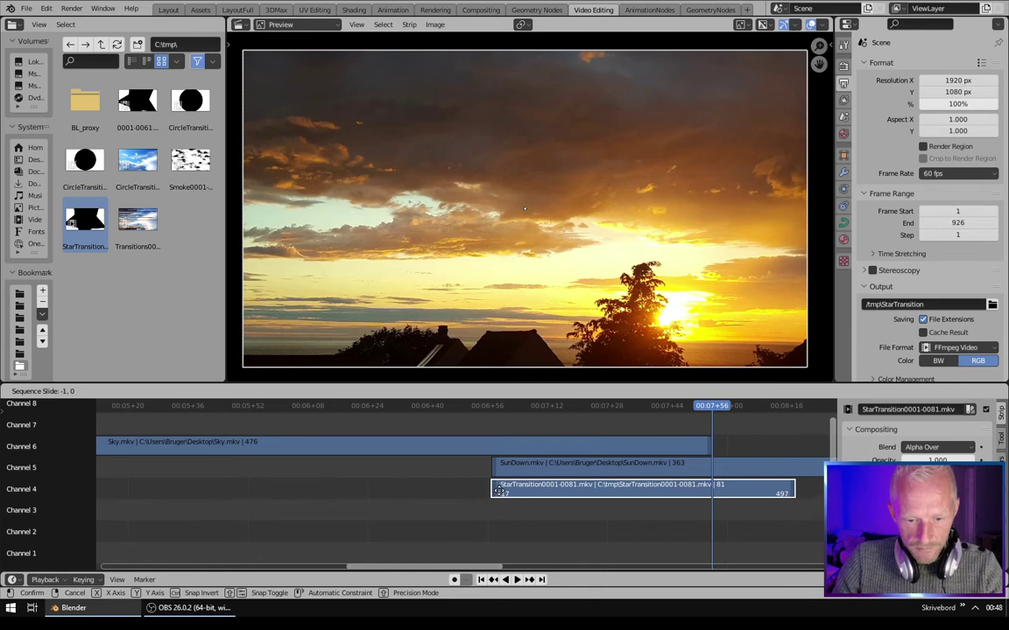
left_click(501, 492)
Move SunDown and StarTransition together to start at frame 395, ending where Sky ends.
scroll(513, 478, "up", 3)
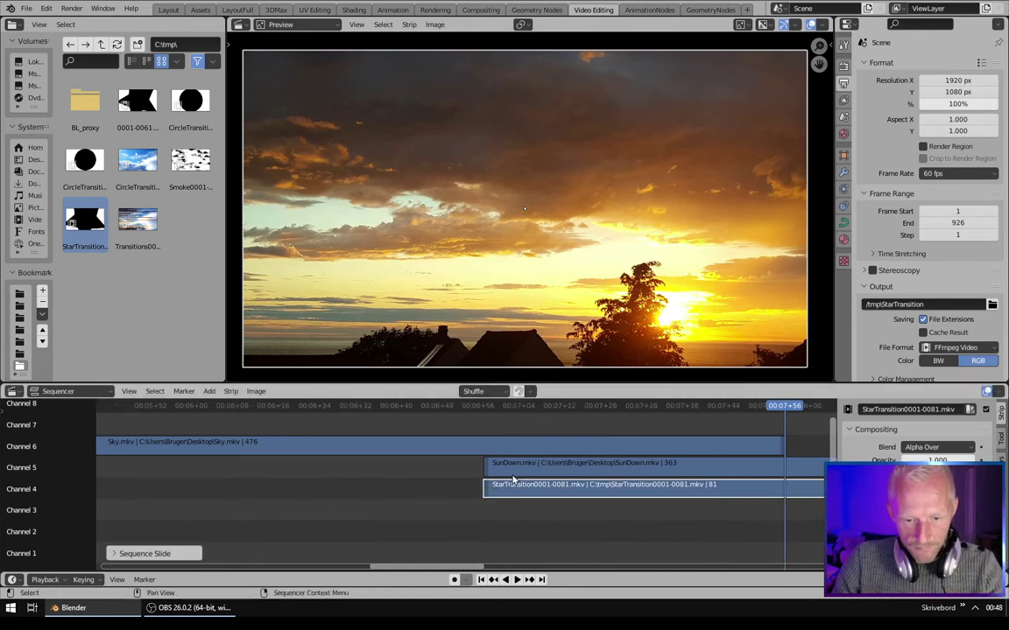
scroll(444, 478, "down", 5)
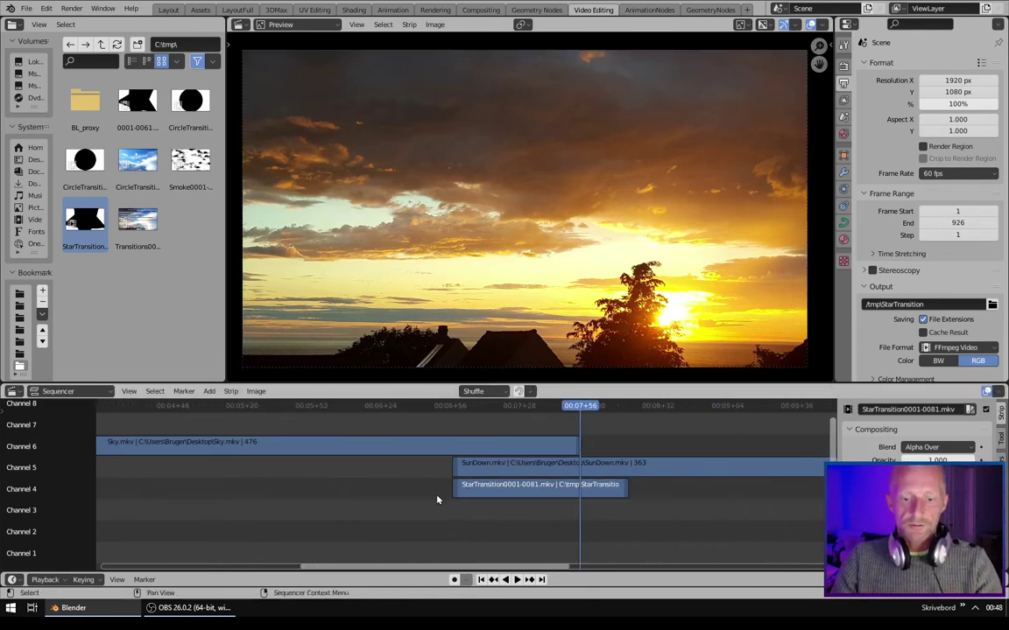
left_click(536, 472)
left_click(538, 484, "shift")
key("g")
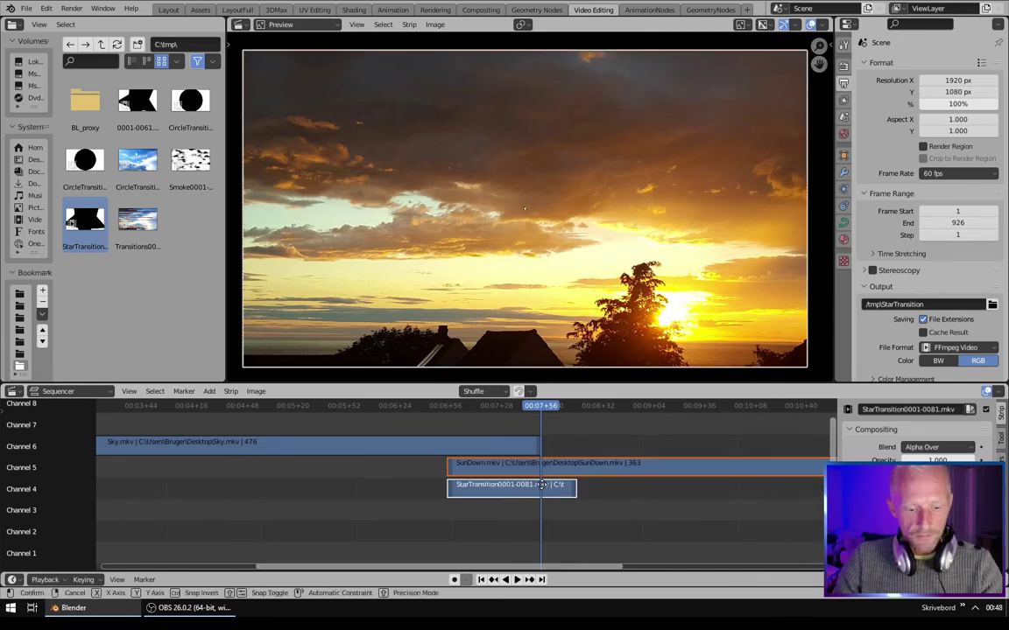
mouse_move(507, 491)
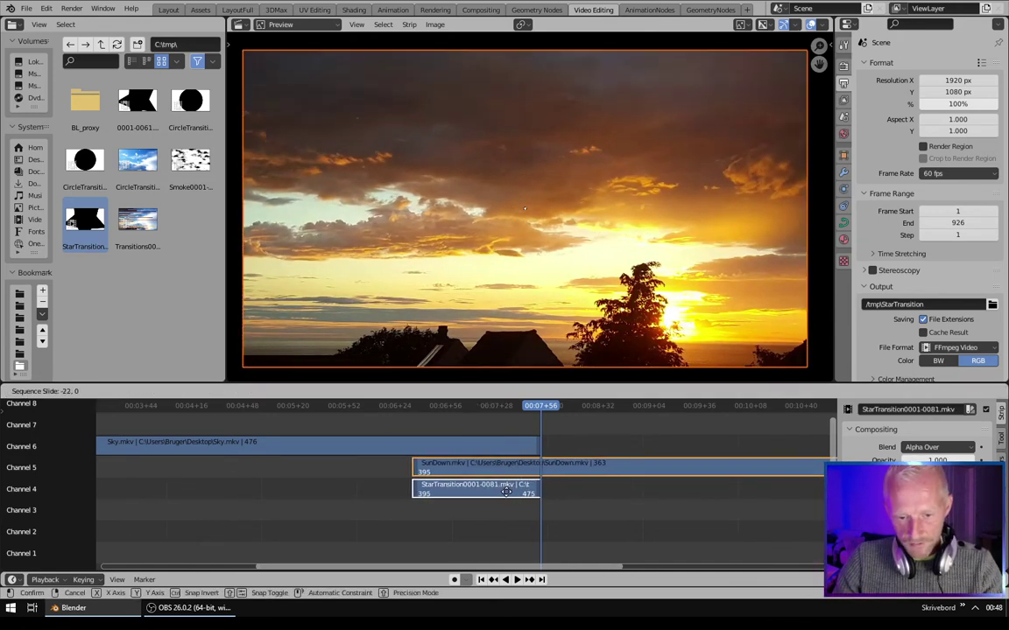
left_click(507, 491)
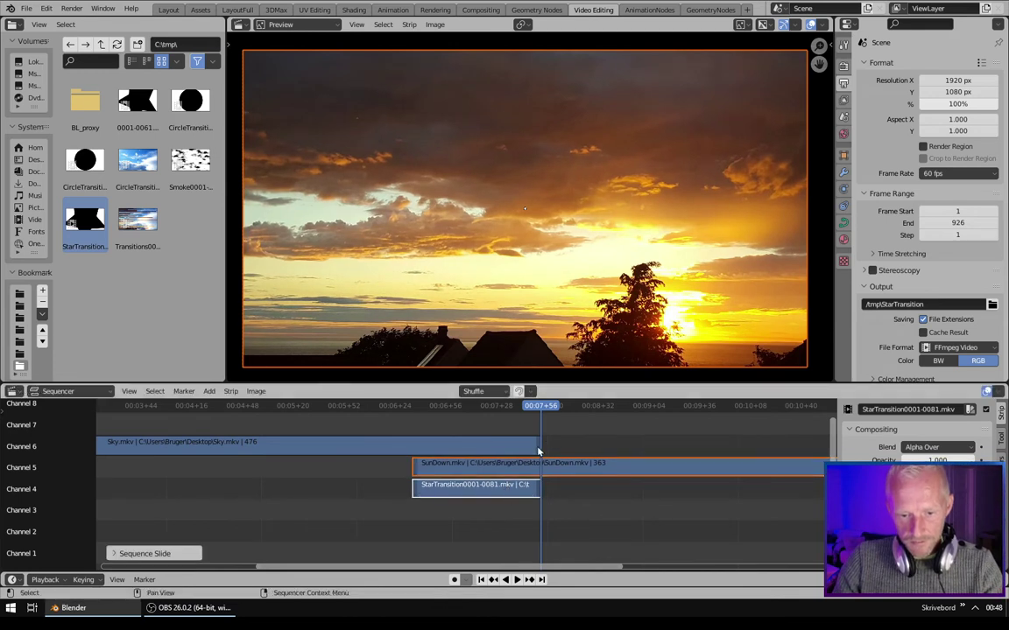
left_click(398, 447)
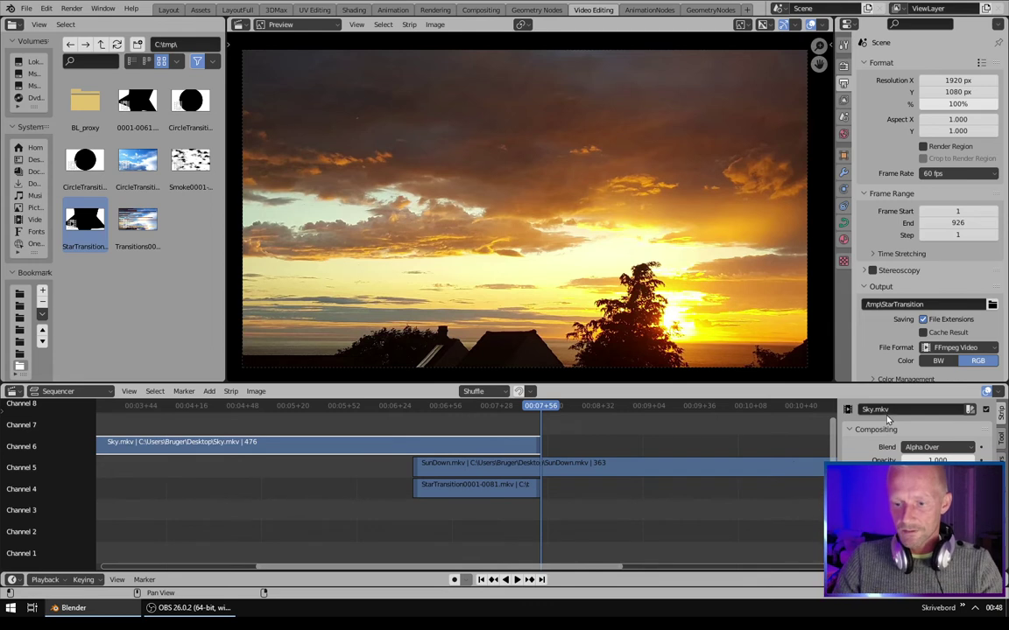
Split off a right sequencer area and give Sky a Mask modifier using StarTransition.
left_click_drag(1001, 390, 780, 419)
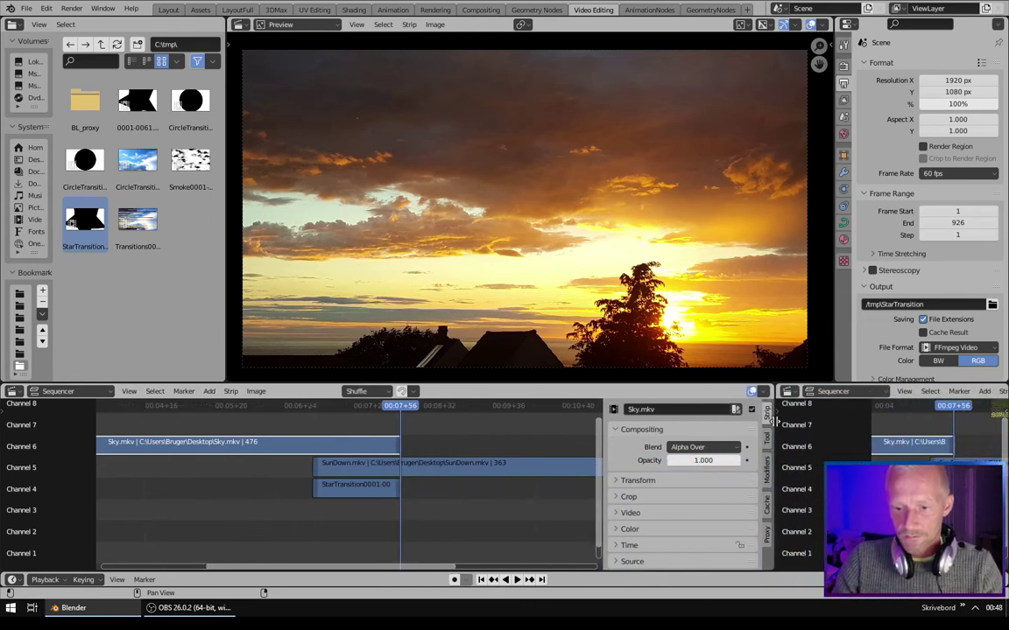
left_click(791, 393)
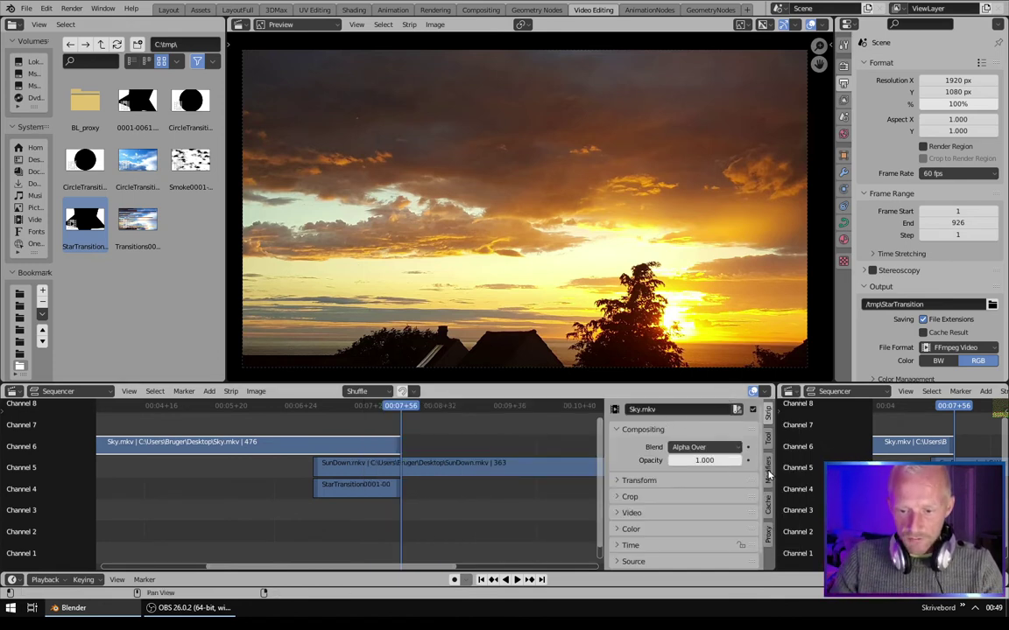
left_click(768, 475)
left_click(666, 440)
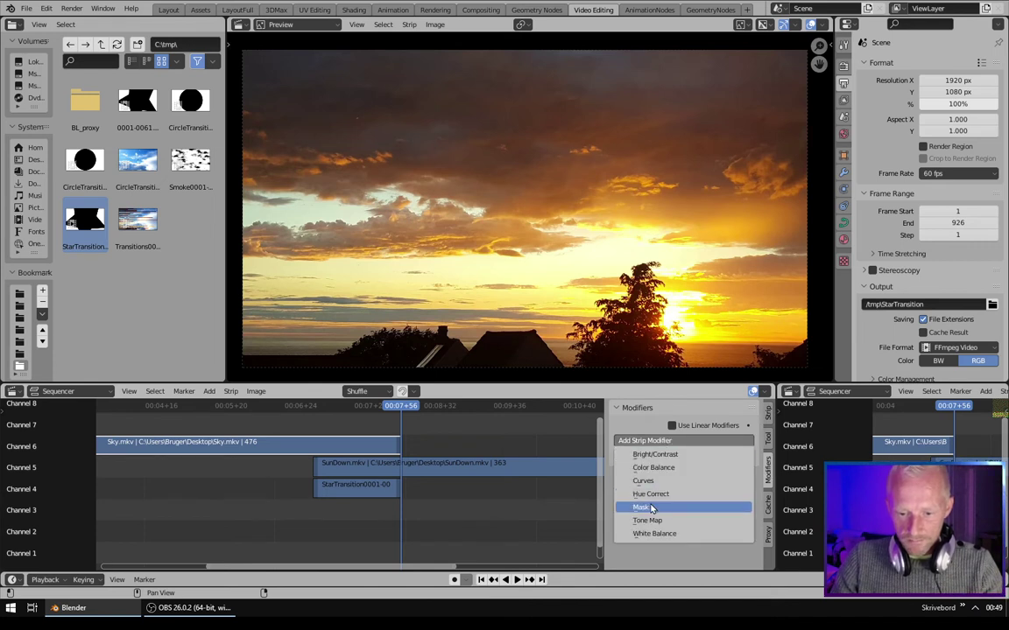
left_click(650, 508)
left_click(686, 513)
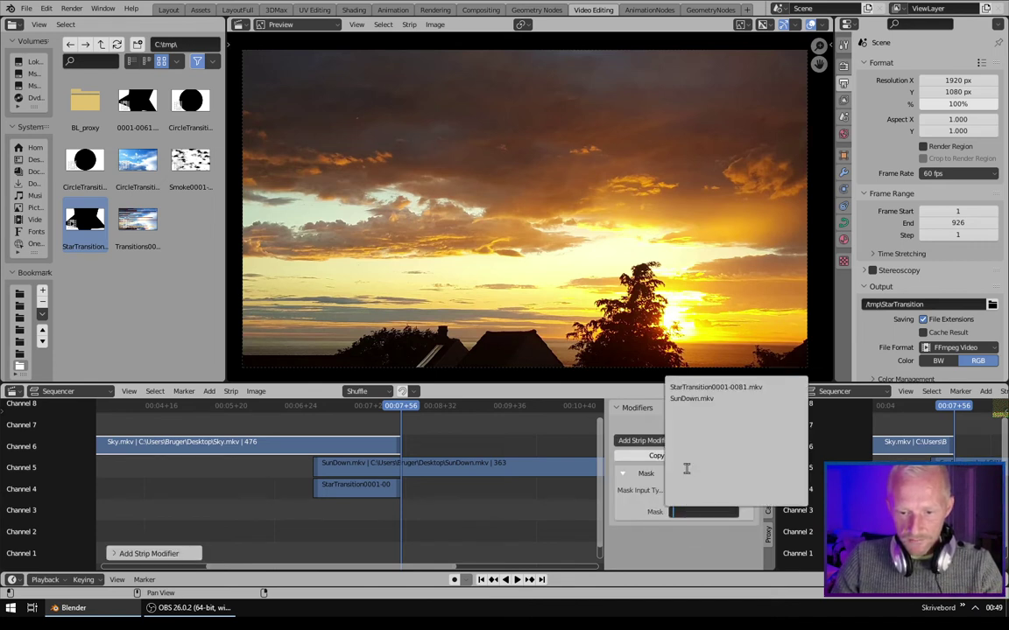
left_click(691, 387)
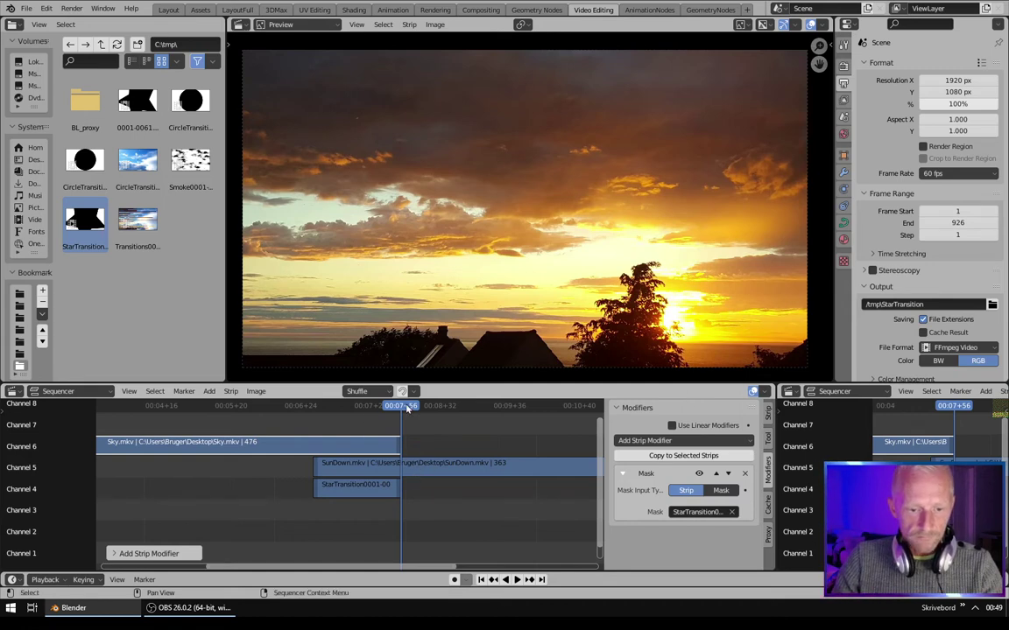
Play back from before the transition to preview the star-shaped reveal.
left_click_drag(407, 409, 305, 425)
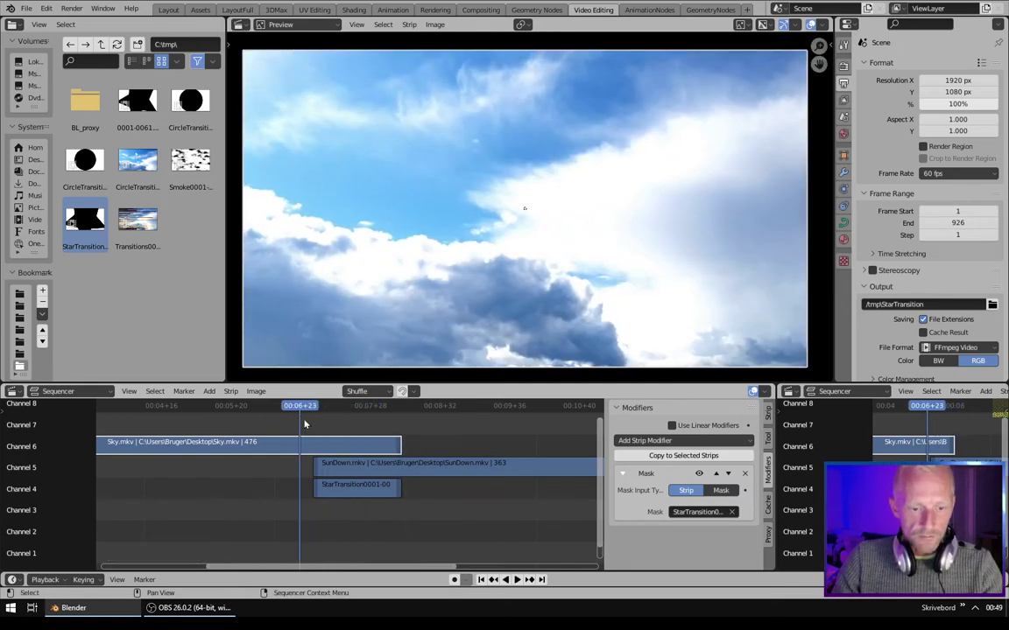
key("space")
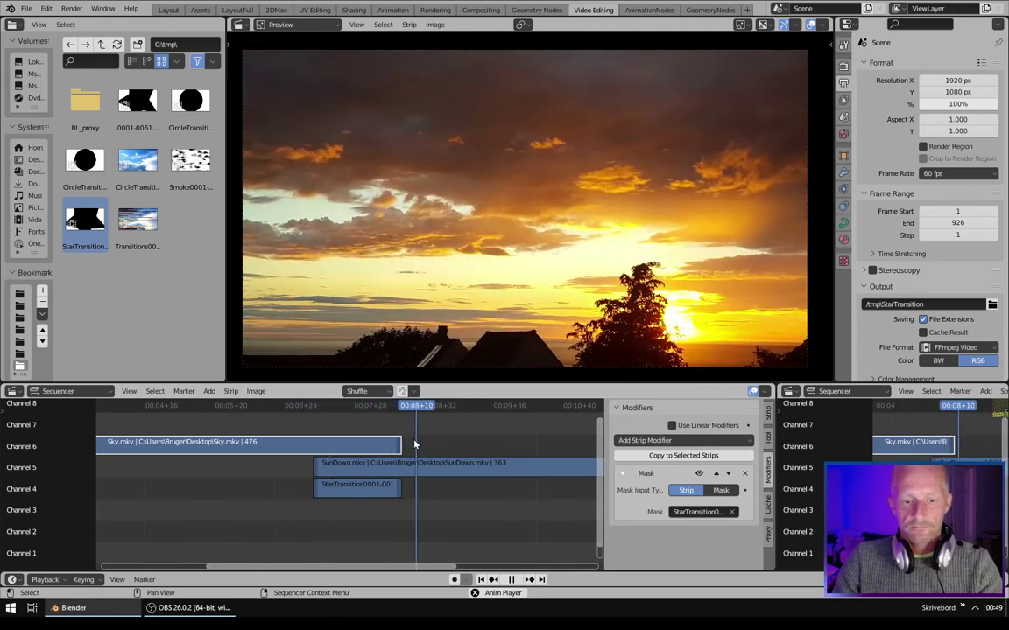
key("space")
scroll(415, 444, "down", 4)
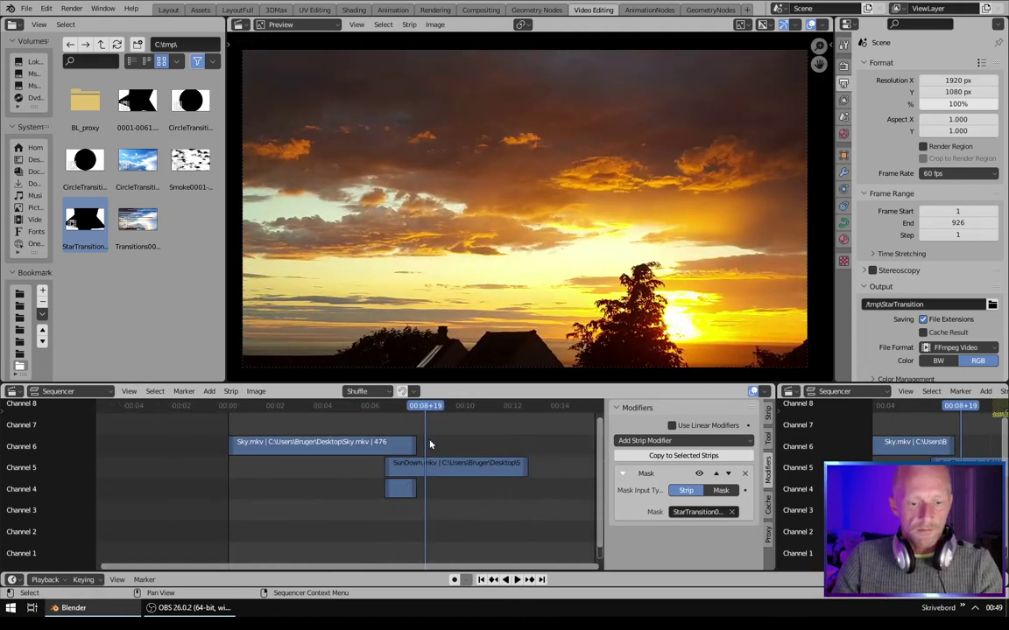
scroll(430, 444, "left", 2, "ctrl")
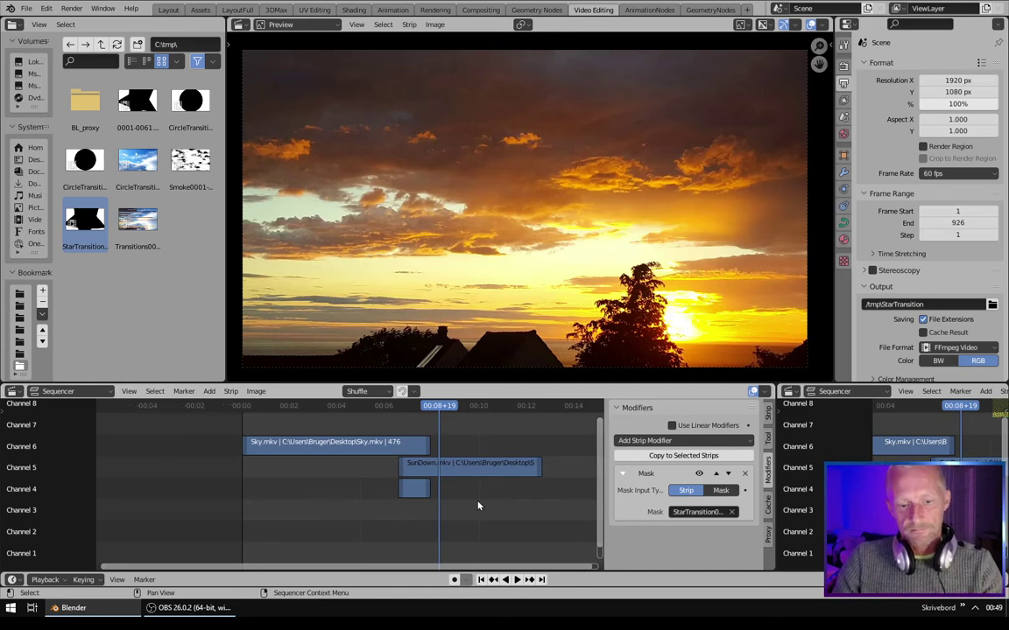
In the Layout workspace, delete the Star object.
left_click(168, 12)
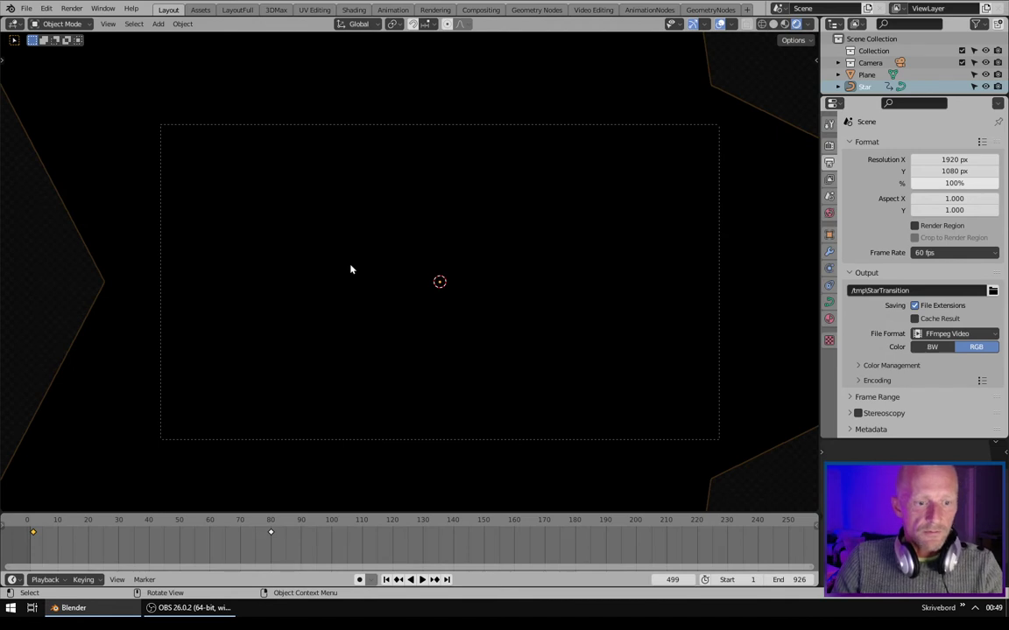
key("x")
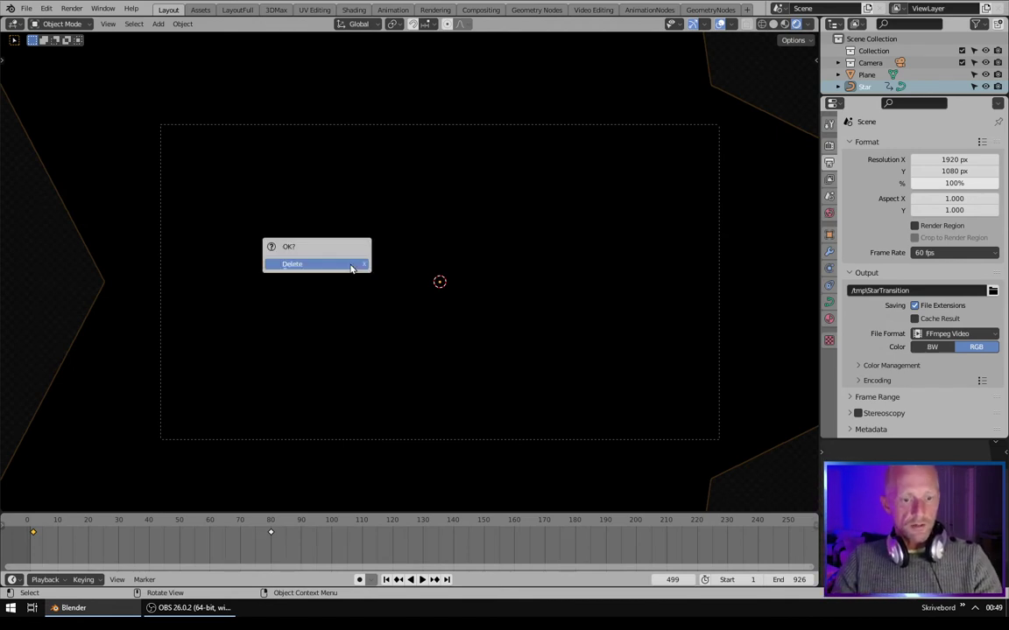
left_click(351, 265)
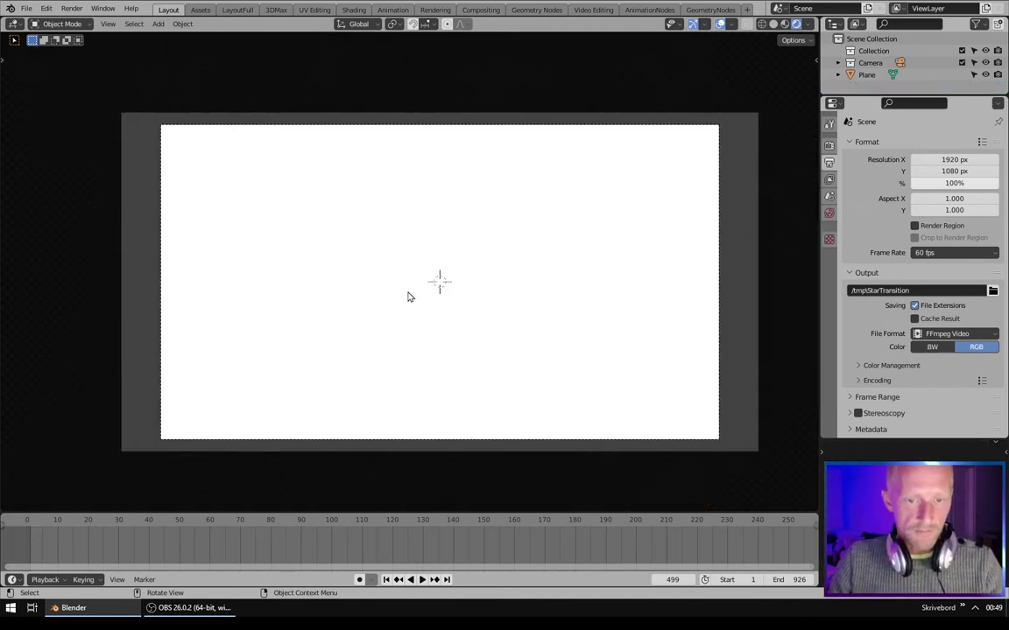
Select the Plane and enlarge the lower timeline area upward, refitting the camera view.
left_click(528, 334)
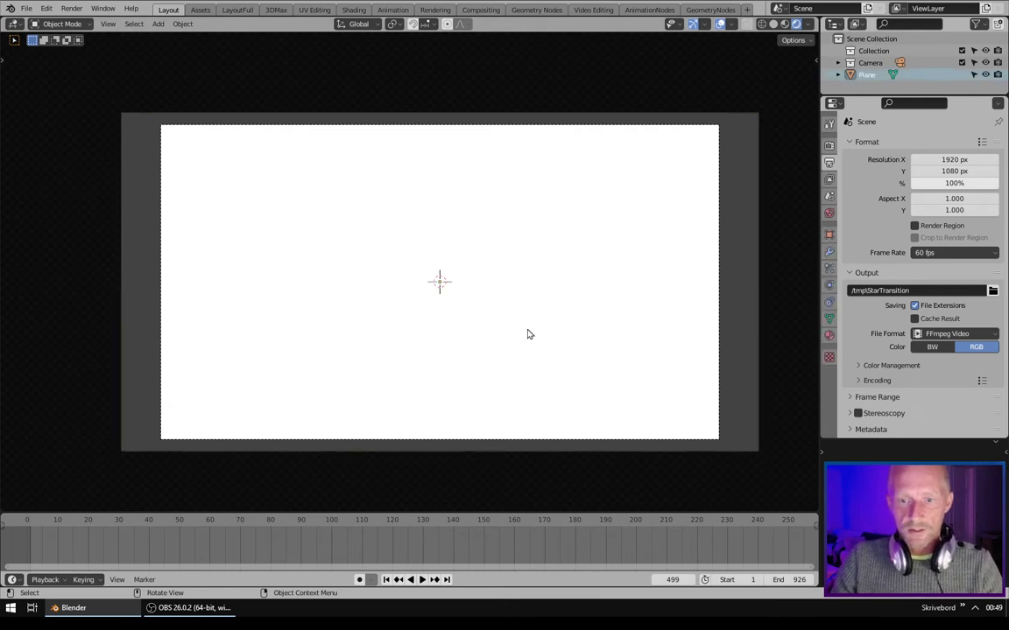
left_click_drag(460, 511, 466, 262)
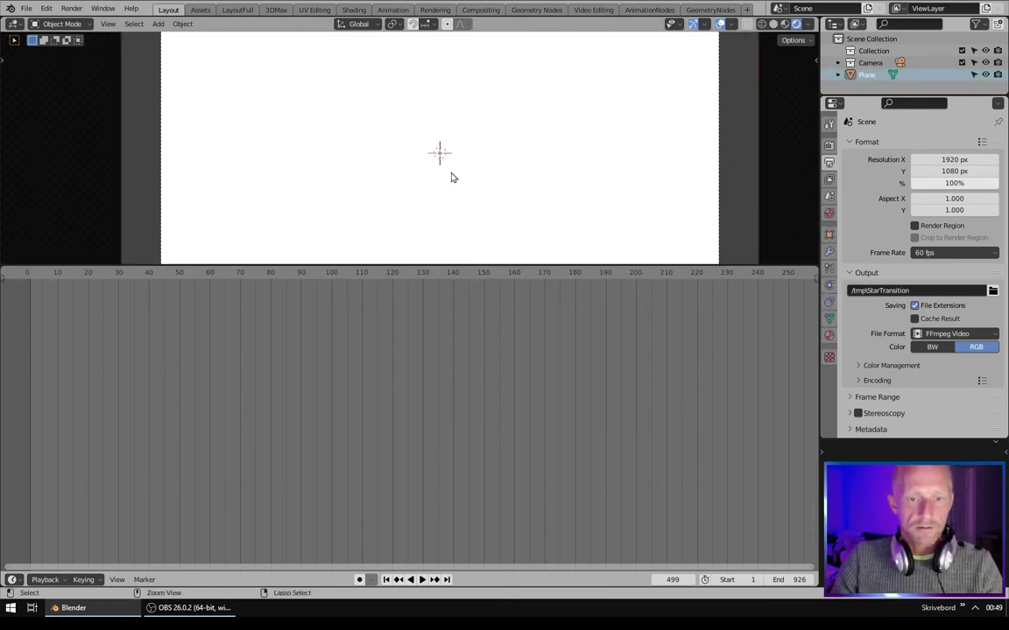
key("Home")
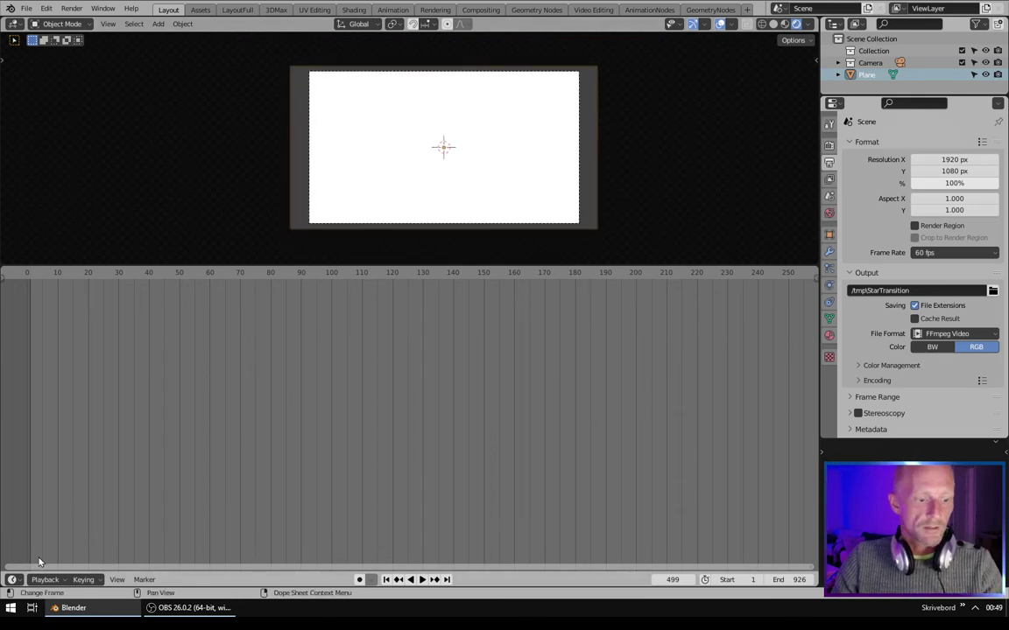
left_click(13, 579)
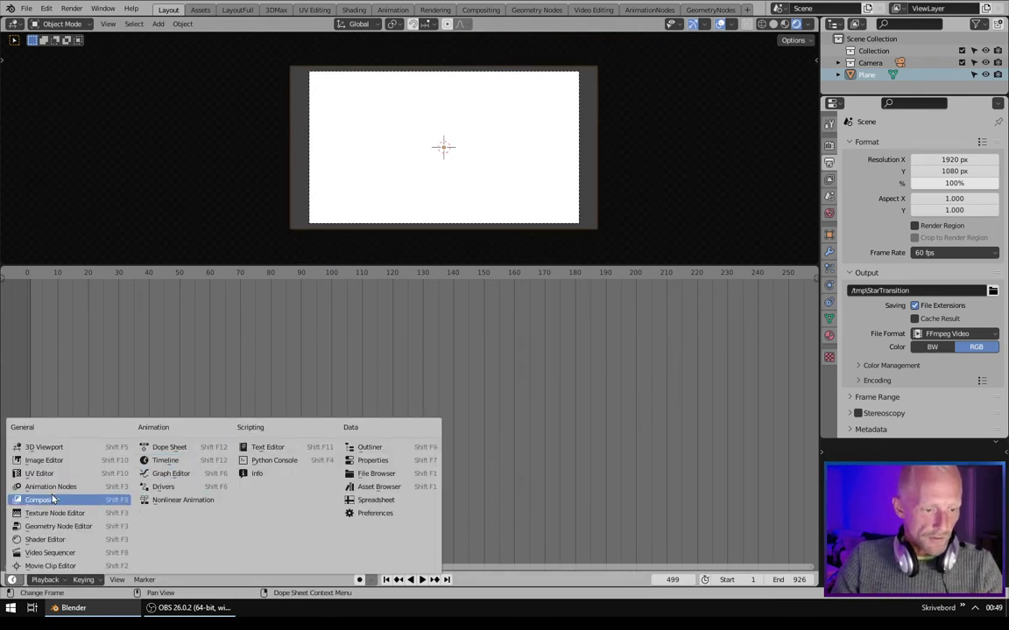
Turn the lower area into the Shader Editor and add a Noise Texture node.
left_click(46, 540)
middle_click_drag(287, 375, 423, 444)
scroll(398, 436, "up", 2)
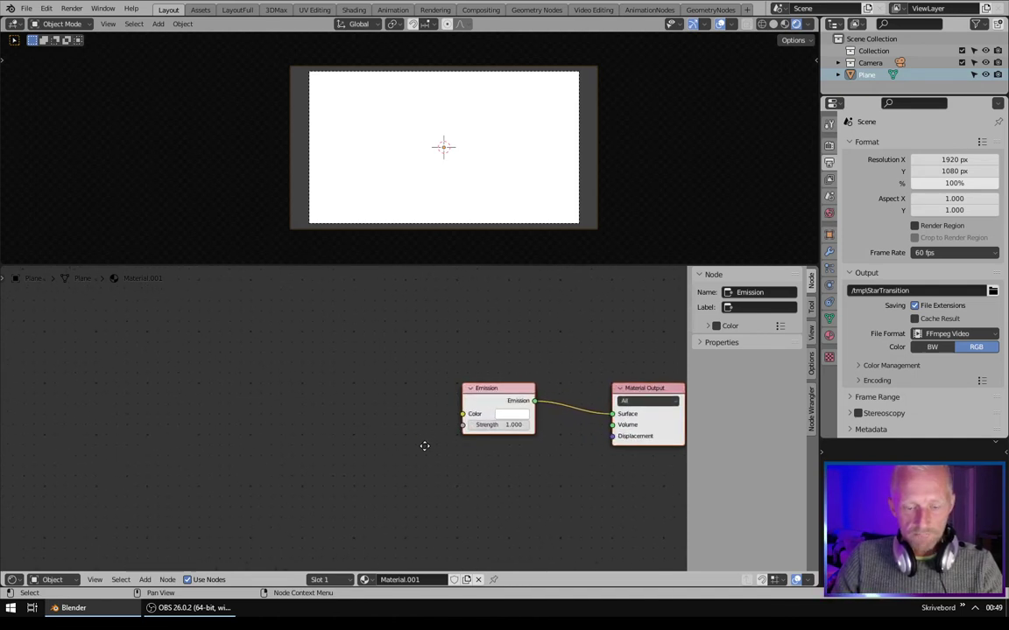
key("shift+a")
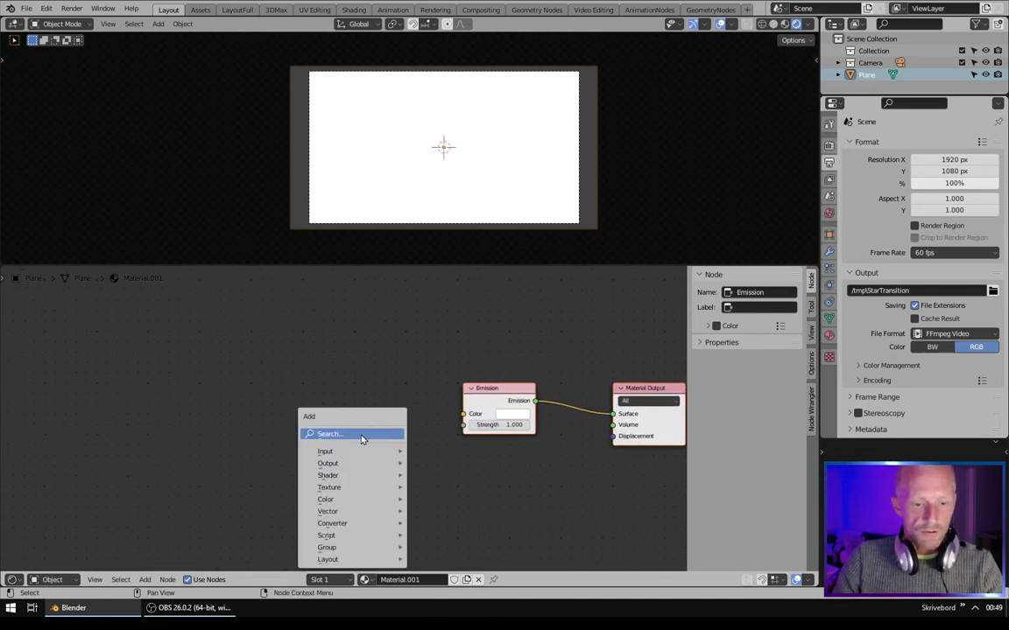
left_click(361, 434)
type("noise")
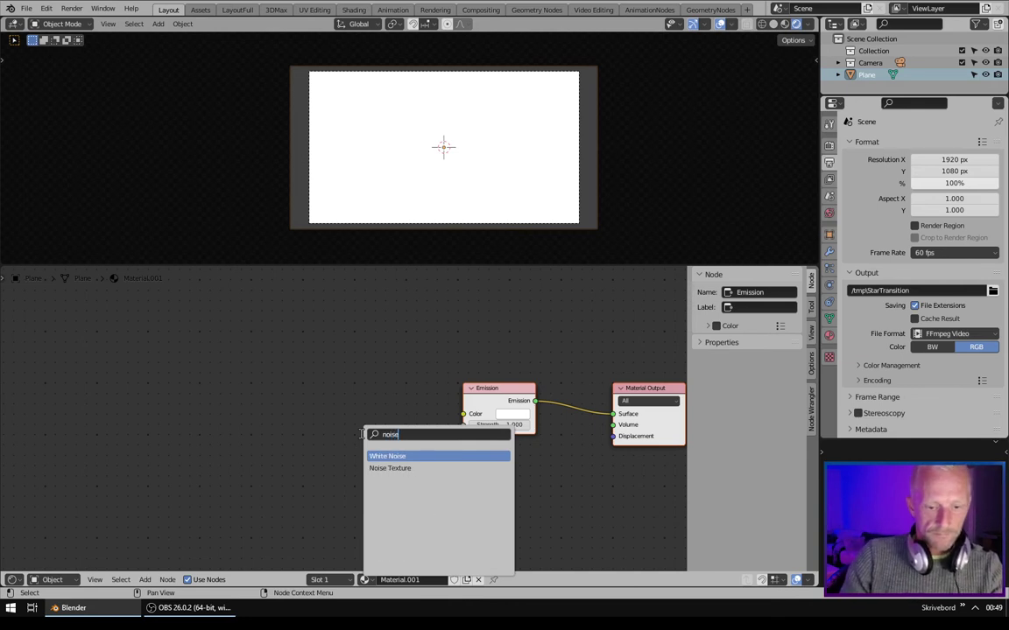
key("Down")
key("Return")
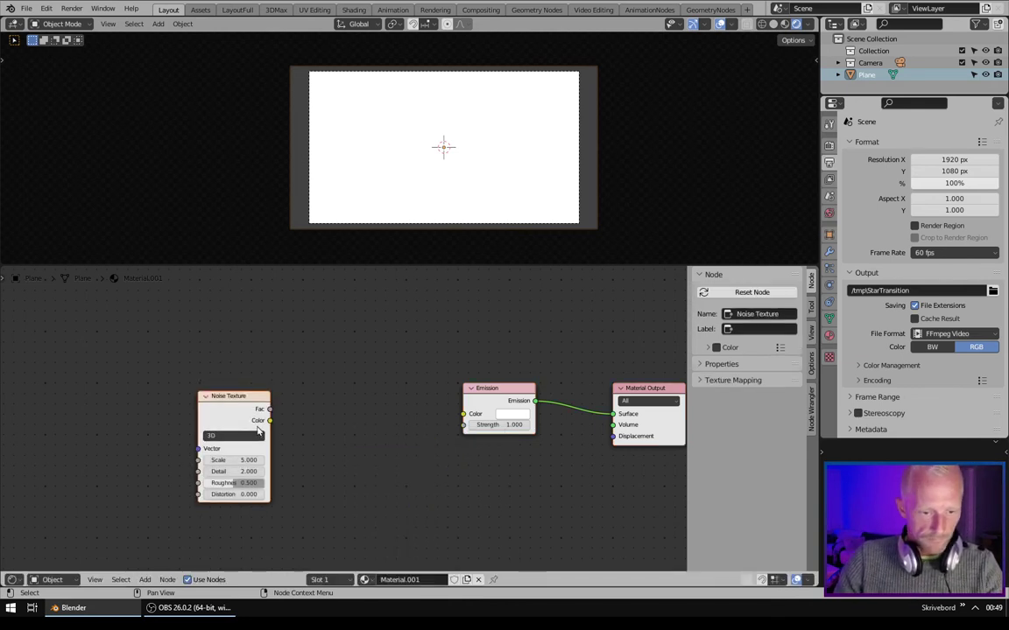
left_click(233, 388)
Add a ColorRamp node between the Noise Texture and Emission nodes.
key("shift+a")
left_click(332, 475)
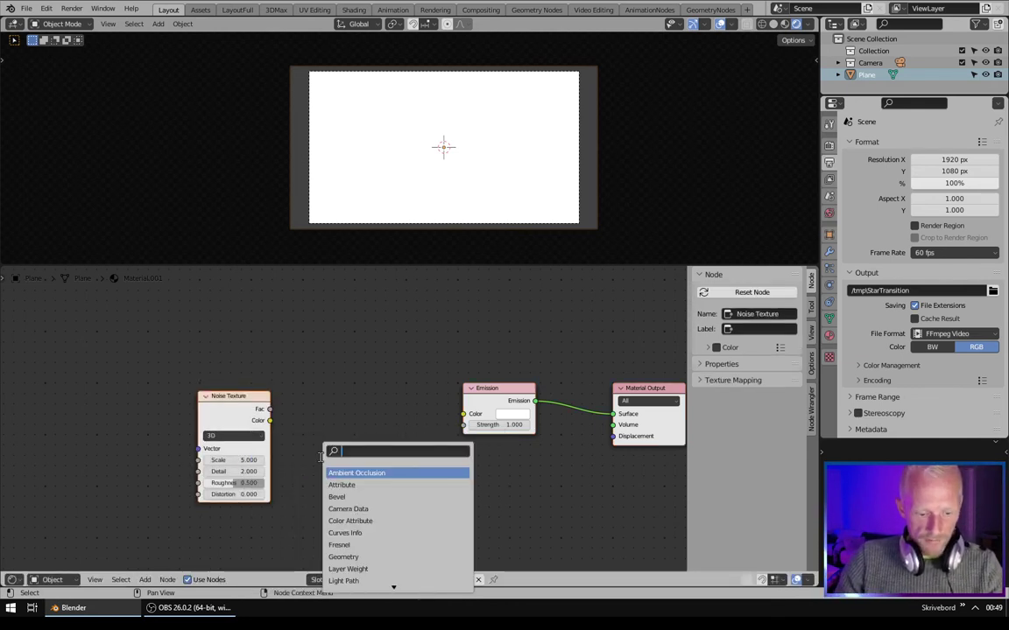
type("color")
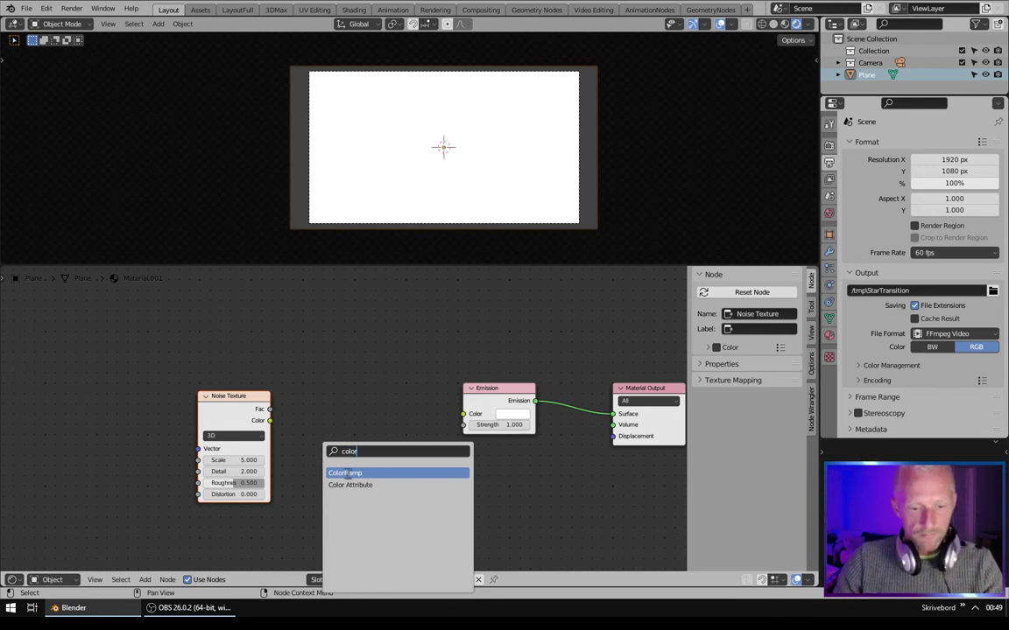
left_click(347, 473)
left_click(344, 477)
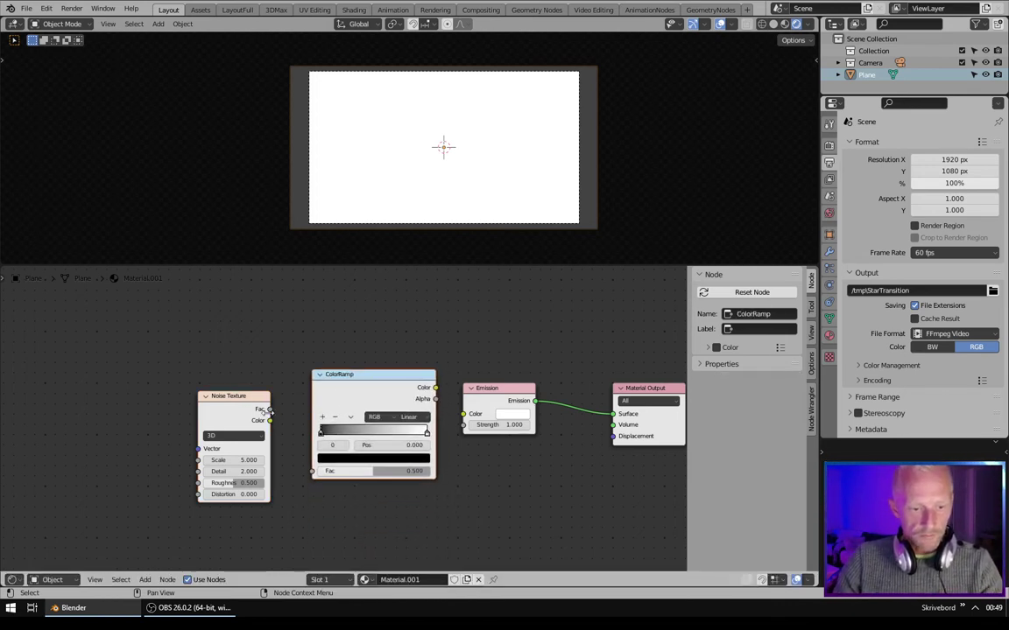
Link Noise Fac to ColorRamp Fac and ColorRamp Color to Emission Color.
left_click_drag(269, 410, 313, 473)
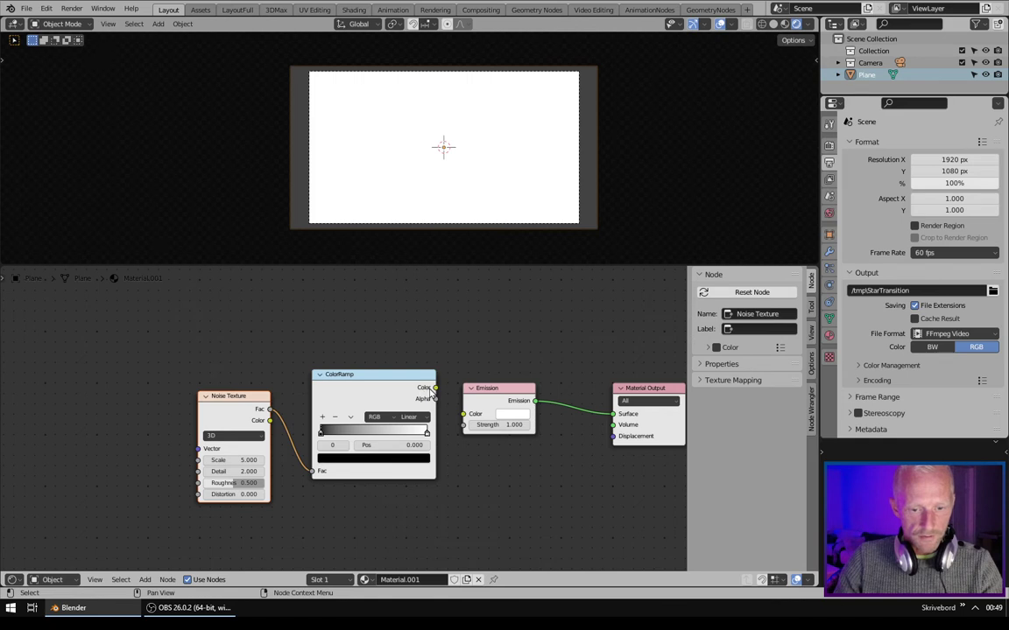
left_click_drag(435, 389, 464, 417)
middle_click_drag(462, 347, 399, 337)
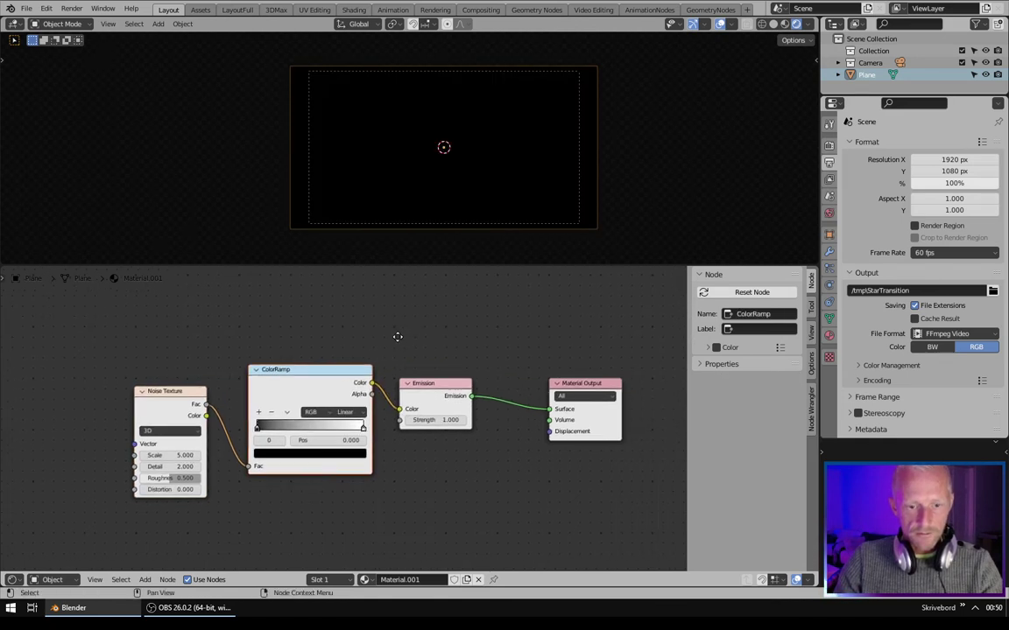
middle_click_drag(315, 328, 401, 343)
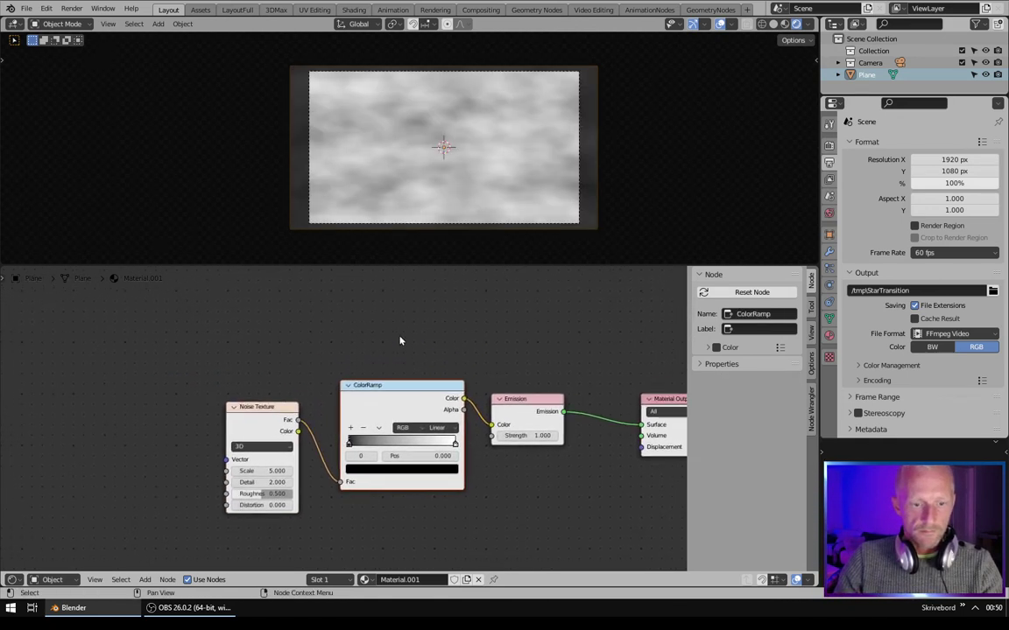
left_click(259, 415)
left_click_drag(262, 408, 251, 395)
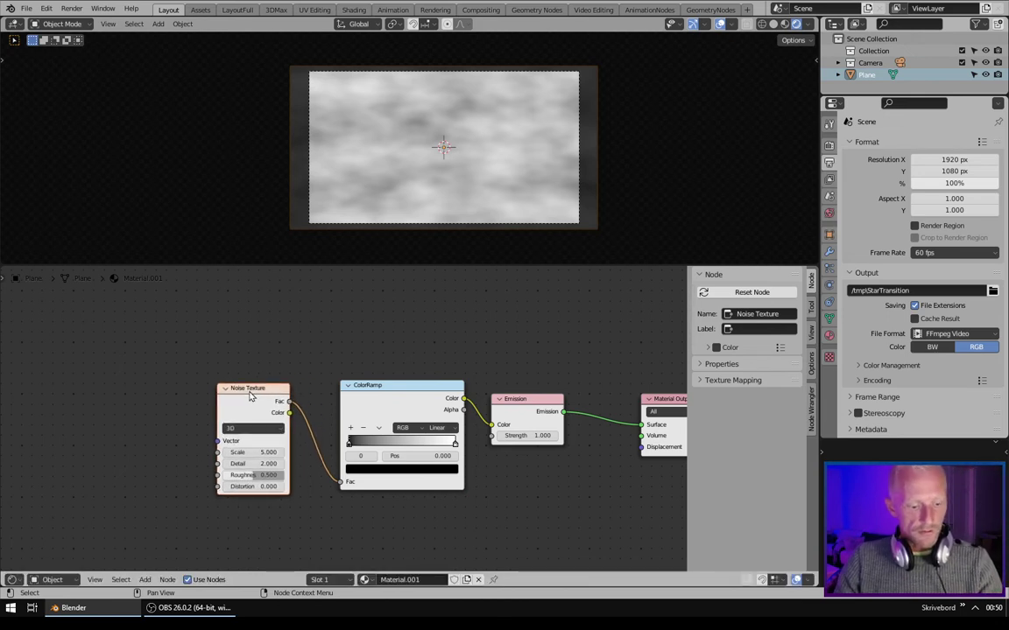
Add Texture Coordinate and Mapping nodes to the noise with Ctrl+T, using Object coordinates.
key("ctrl+t")
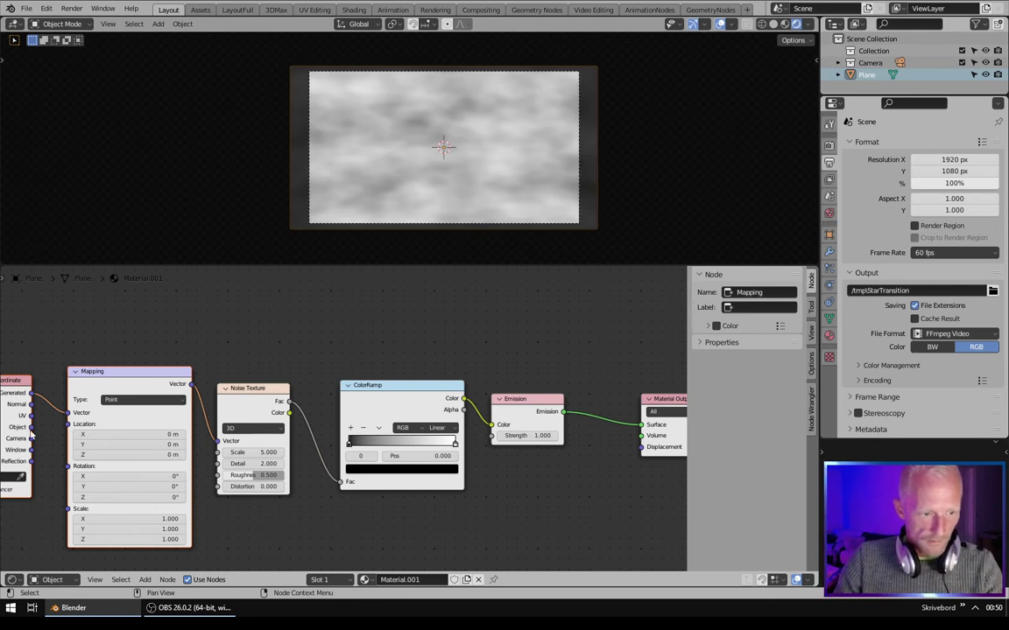
left_click_drag(32, 426, 74, 419)
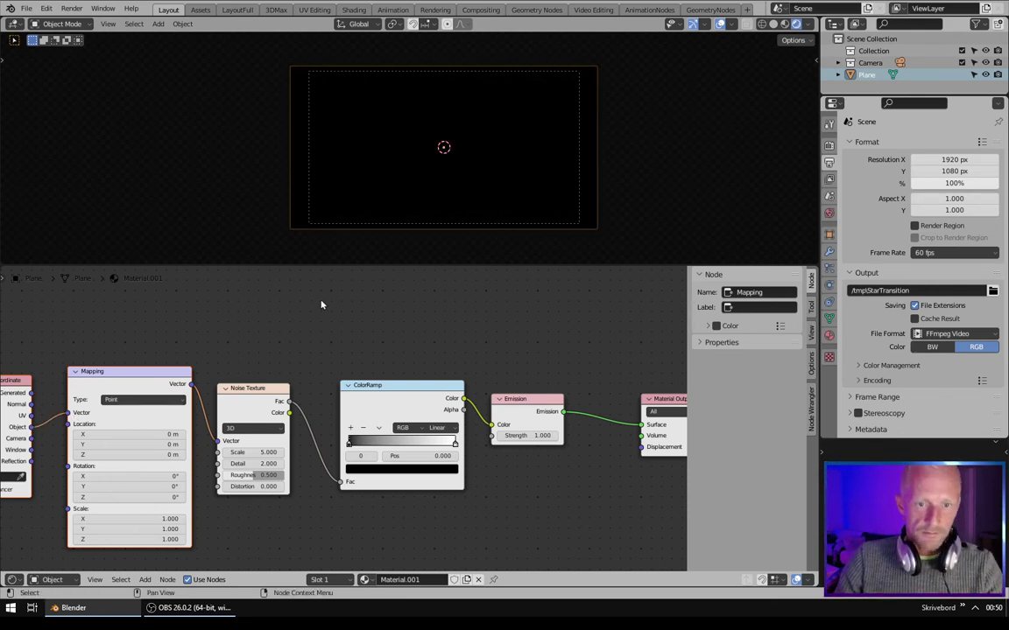
middle_click_drag(359, 351, 350, 324)
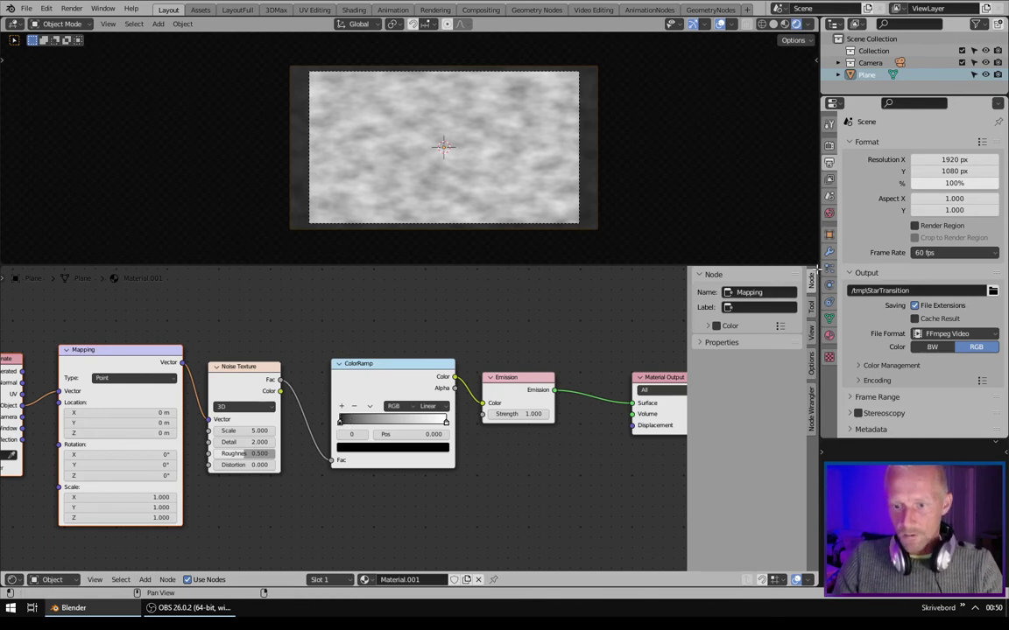
Split the node editor area and make the upper editor a Timeline.
left_click_drag(817, 268, 81, 336)
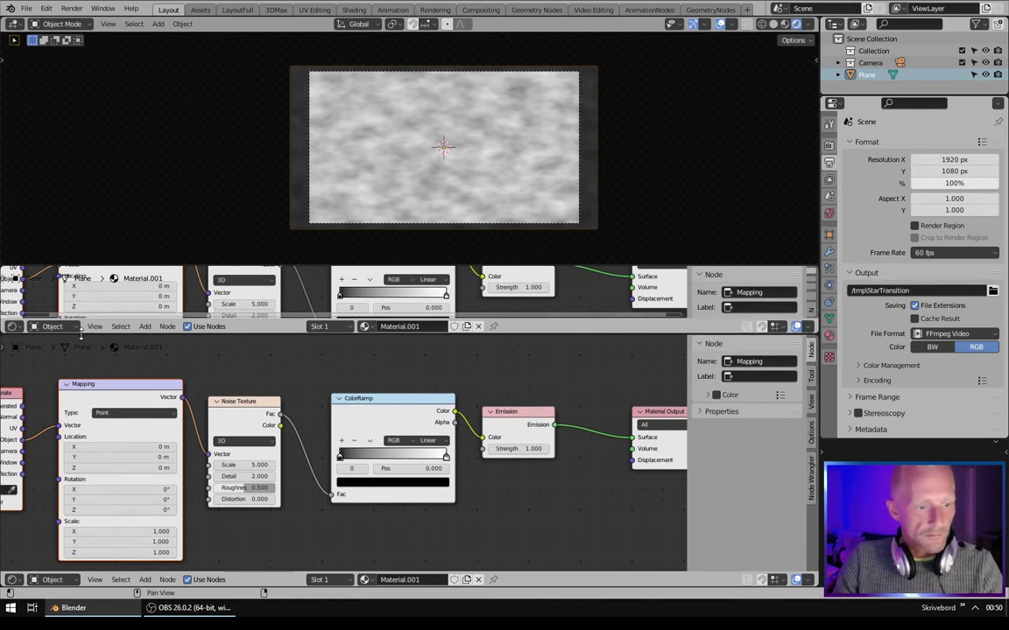
left_click(13, 326)
left_click(51, 325)
left_click(10, 326)
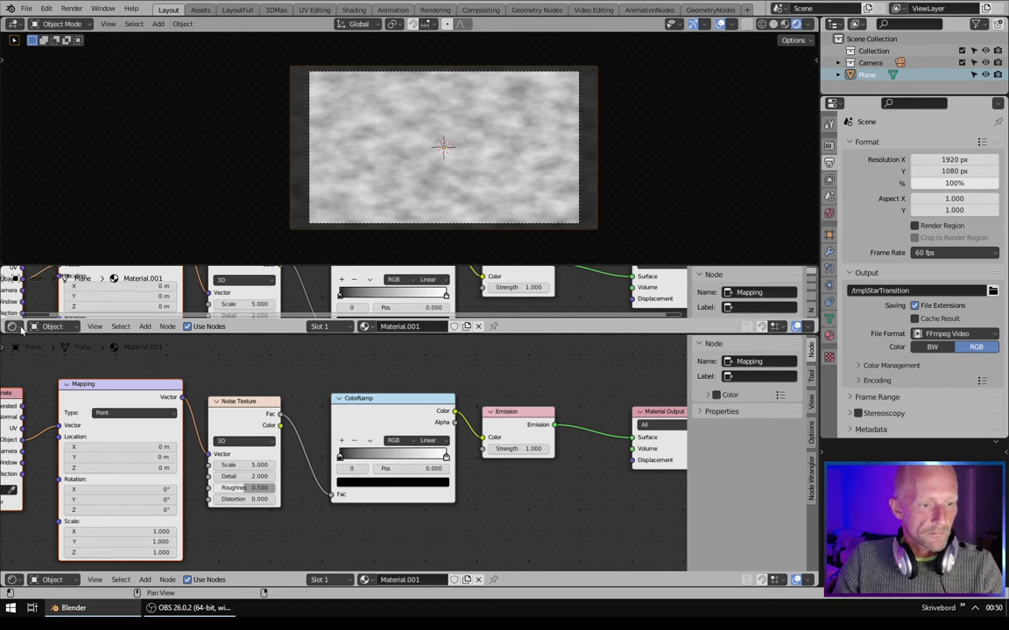
left_click(12, 326)
left_click(166, 194)
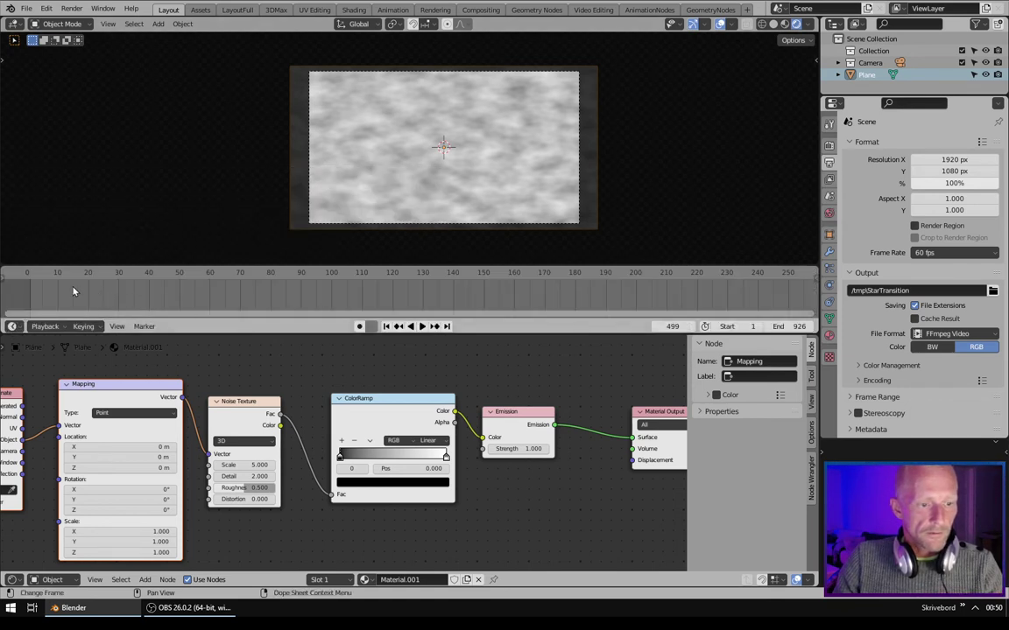
Pull the ColorRamp black and white stops close together for high contrast.
middle_click_drag(348, 375, 373, 378)
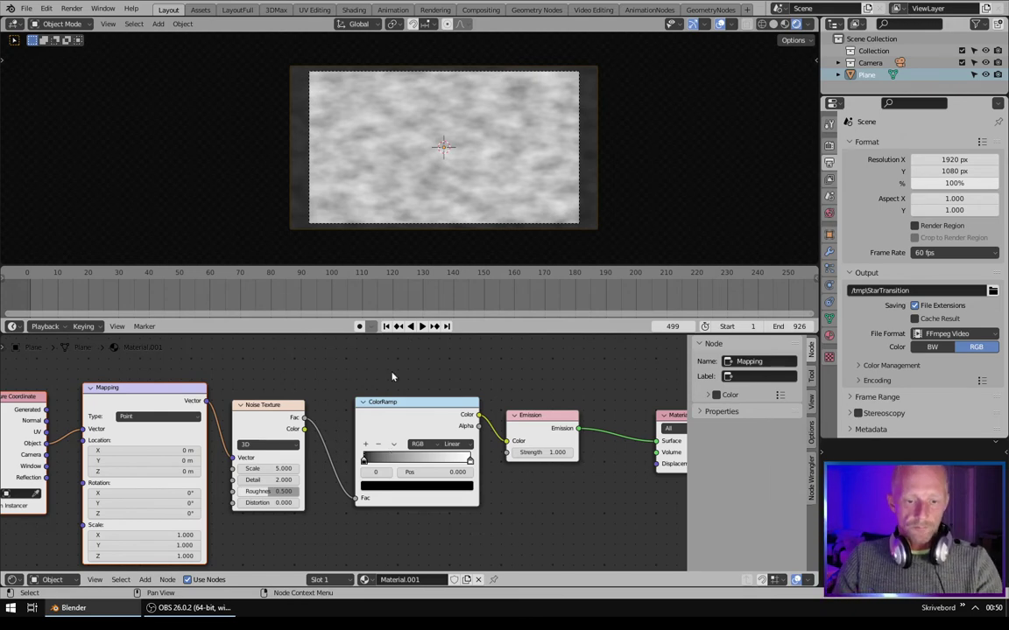
left_click_drag(462, 460, 407, 462)
left_click_drag(469, 461, 379, 464)
left_click(369, 462)
left_click_drag(398, 426, 394, 425)
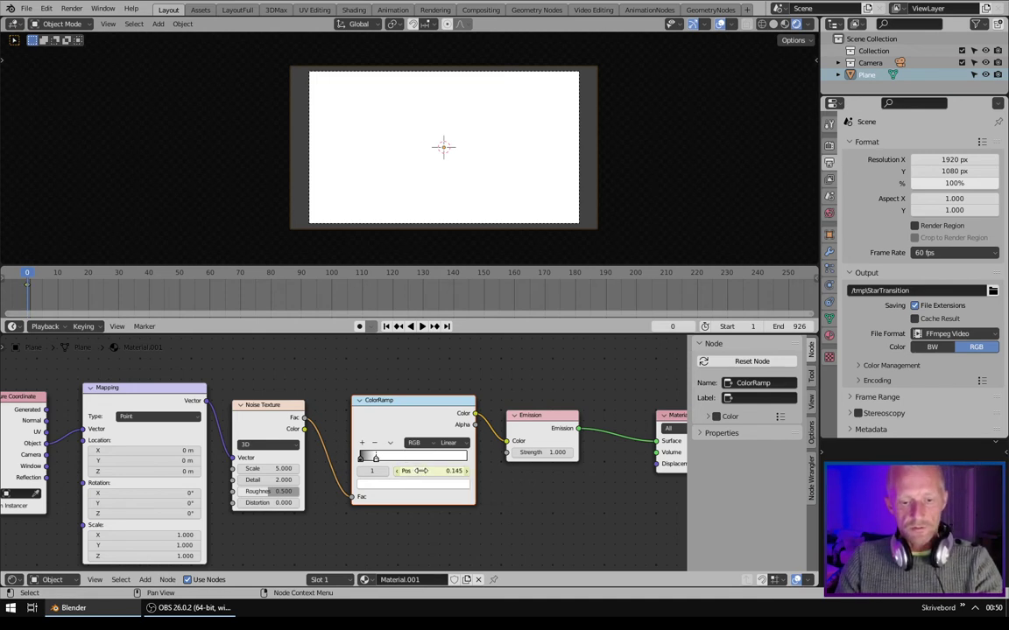
Keyframe the stop position at the right end on frame 90 and 0.000 on frame 0.
left_click(301, 276)
left_click_drag(379, 463, 477, 461)
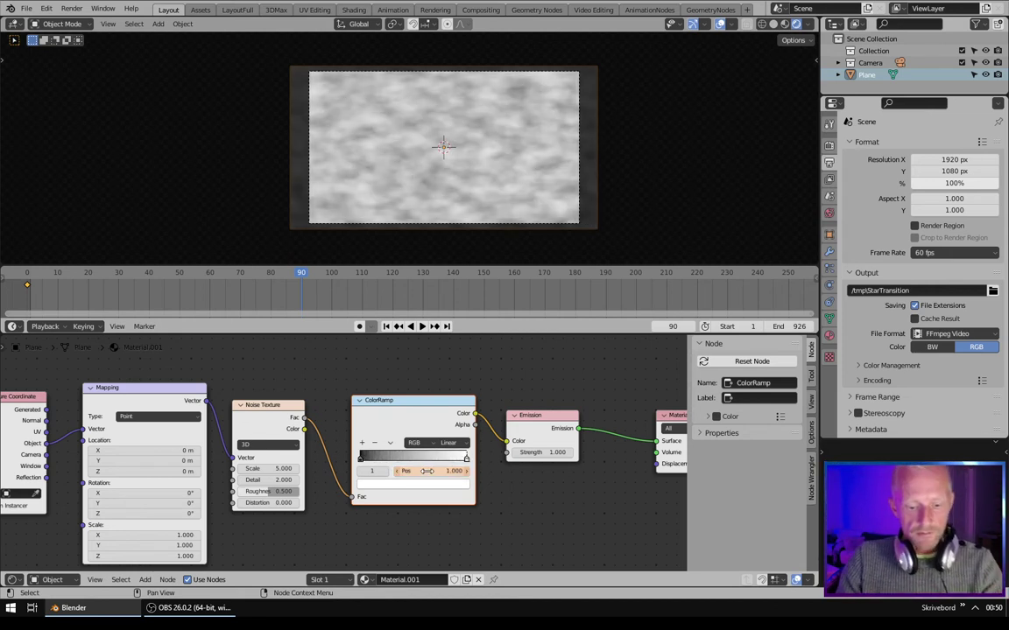
key("i")
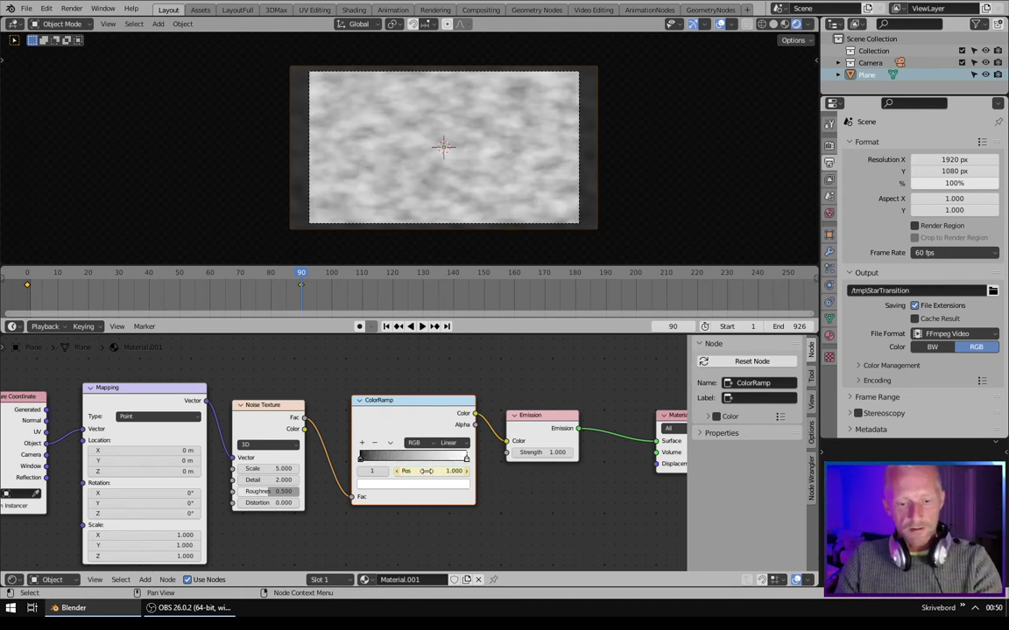
left_click(361, 462)
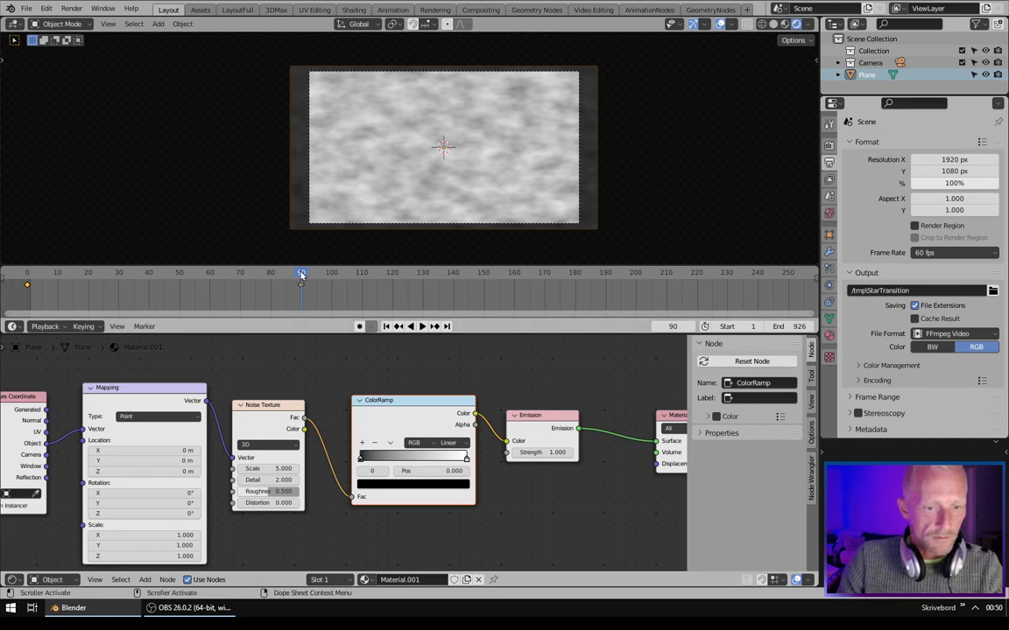
key("shift+ctrl+space")
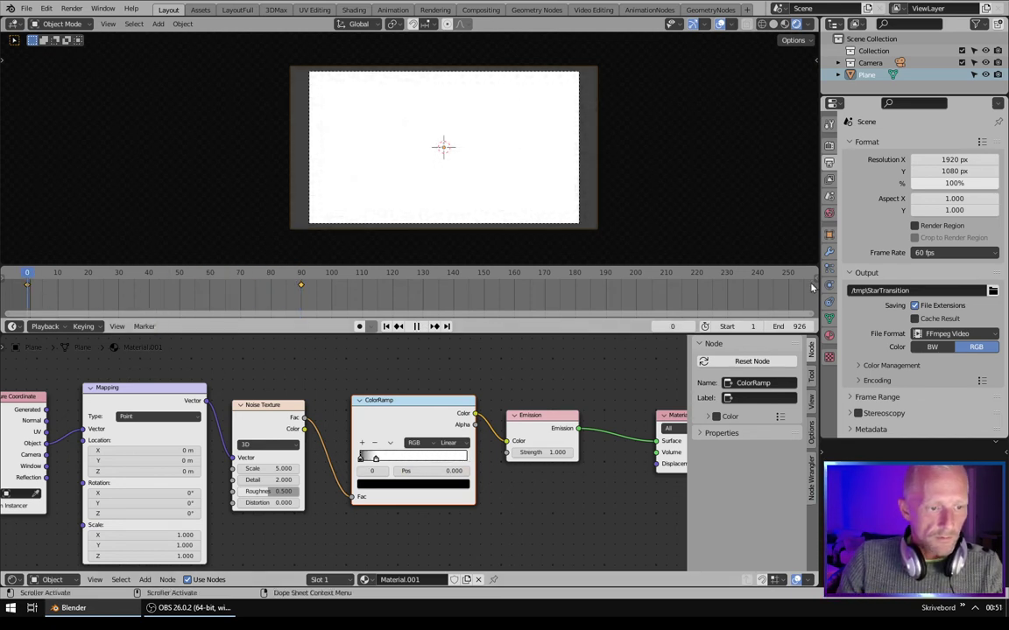
key("space")
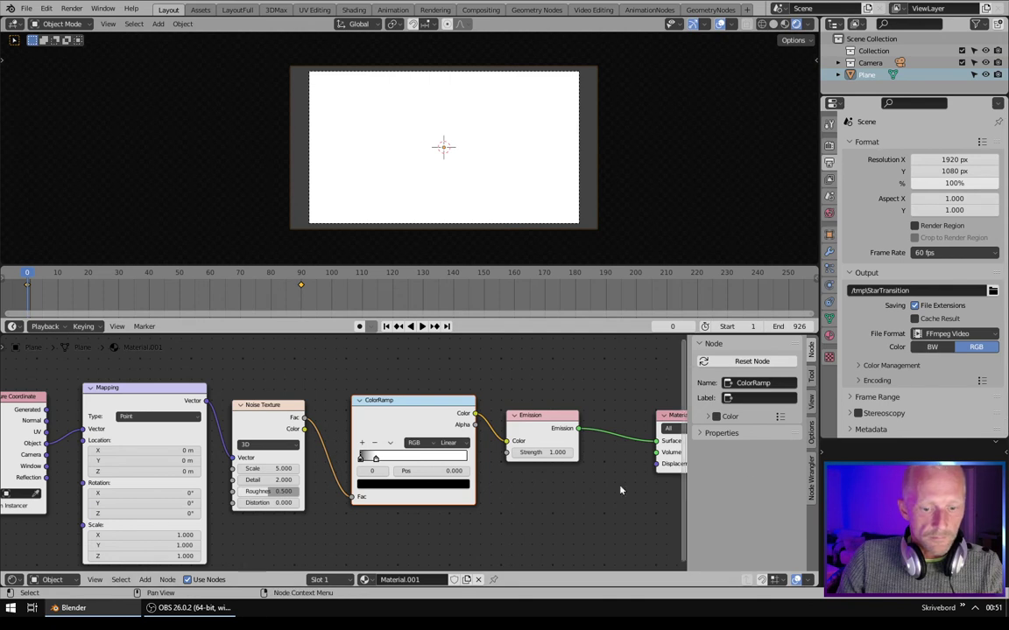
key("i")
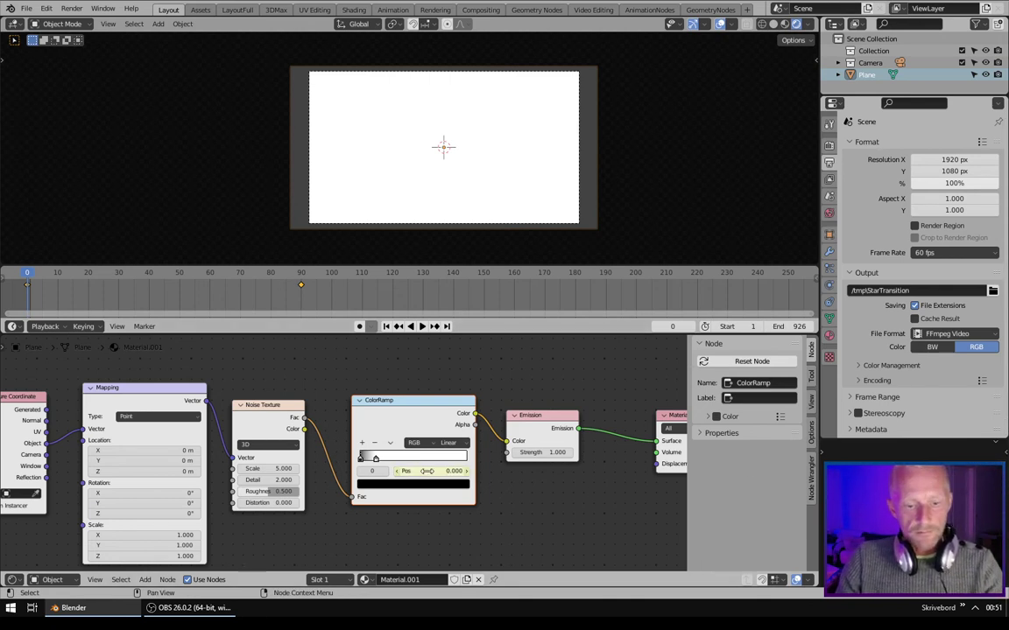
At frame 81 move the black stop to 0.786, then preview the fade.
left_click_drag(28, 277, 274, 277)
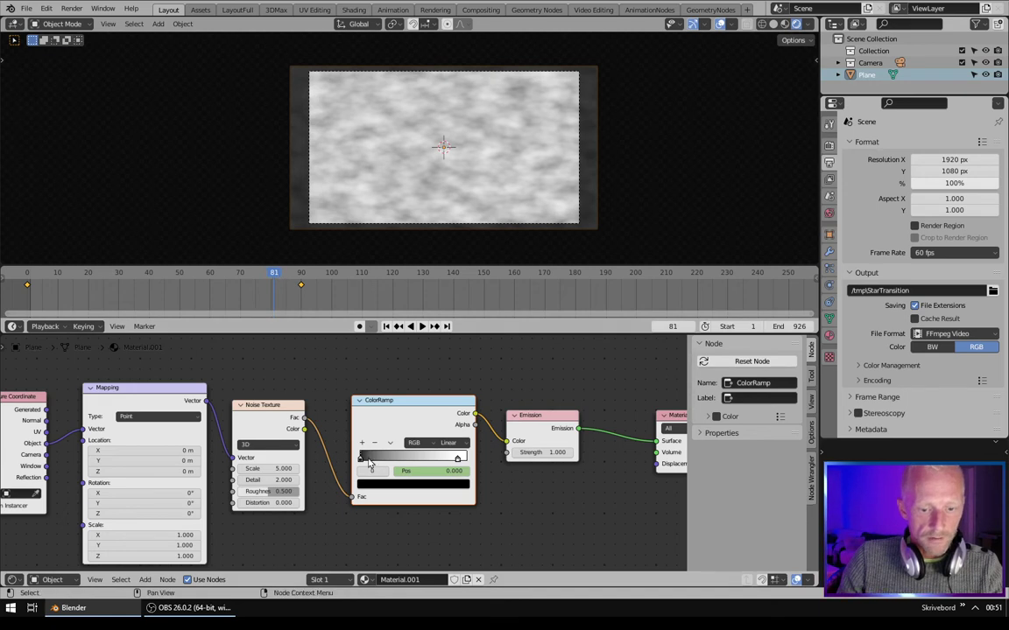
left_click_drag(367, 462, 450, 457)
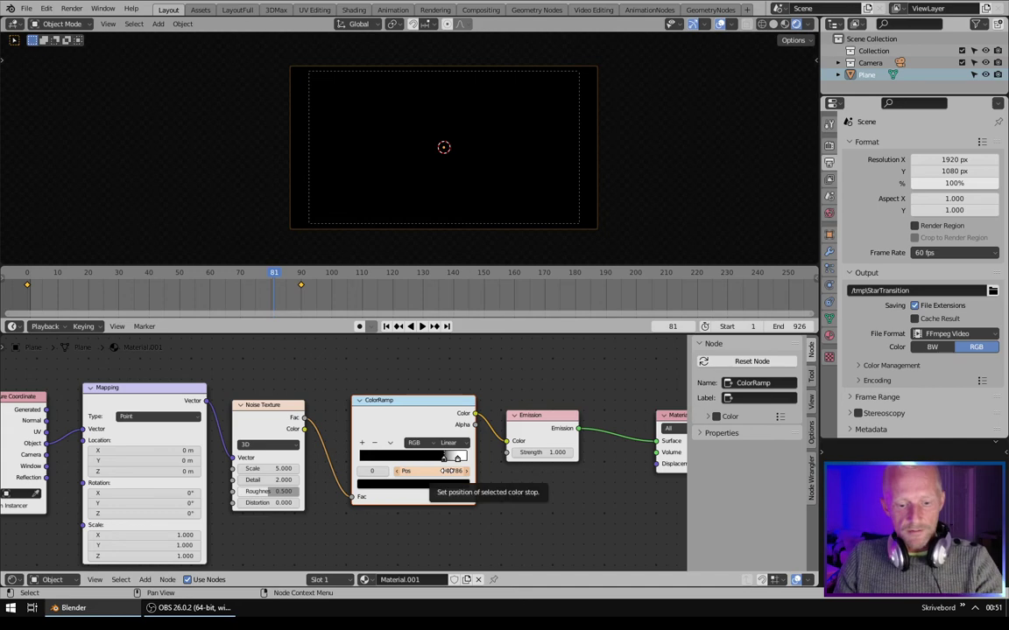
left_click(17, 281)
left_click_drag(18, 280, 175, 286)
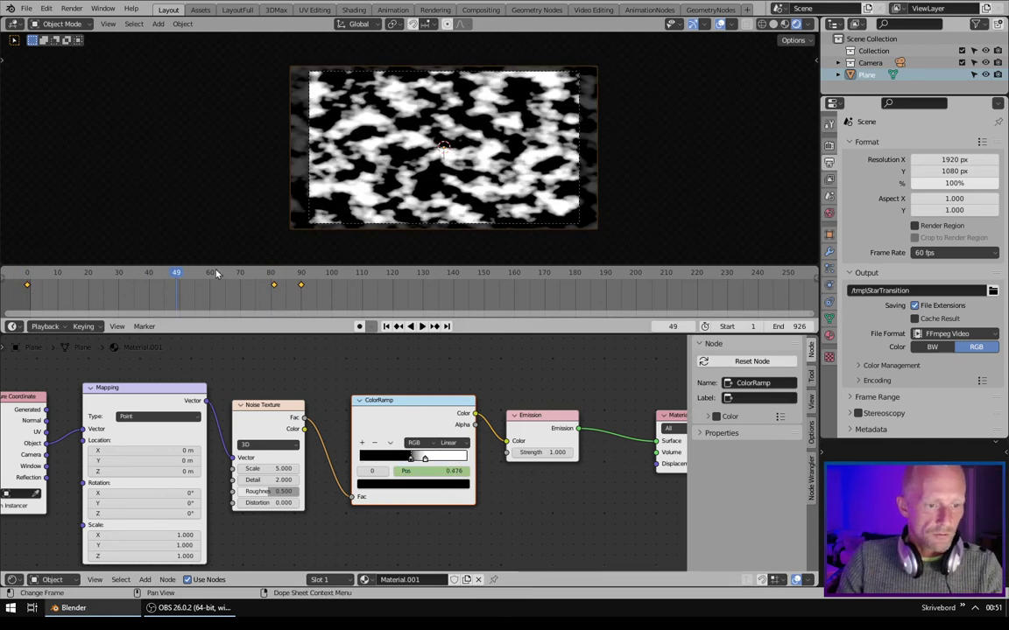
key("shift+Left")
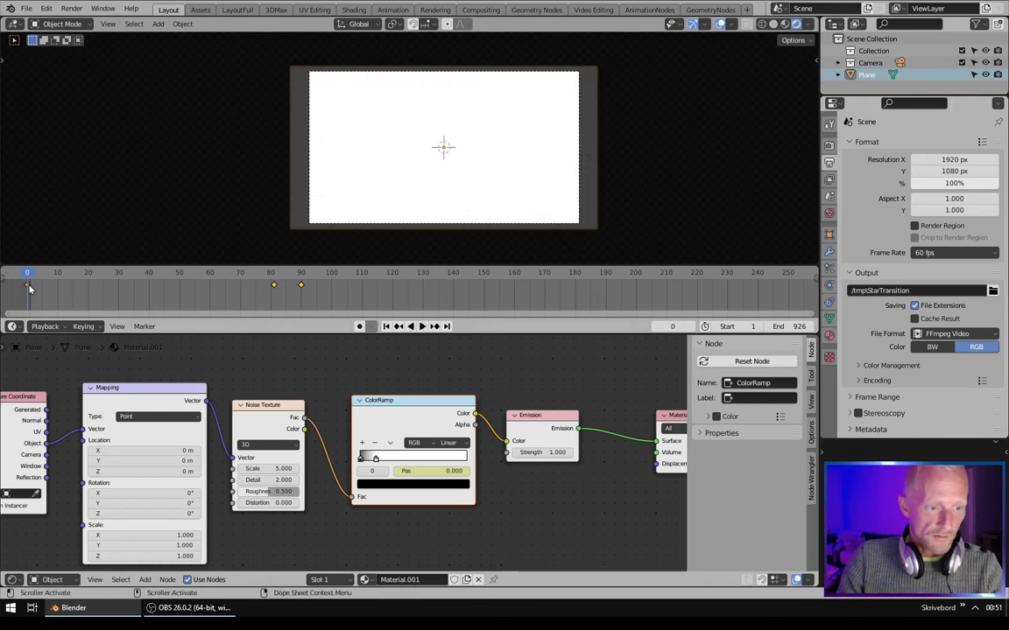
left_click_drag(28, 285, 39, 288)
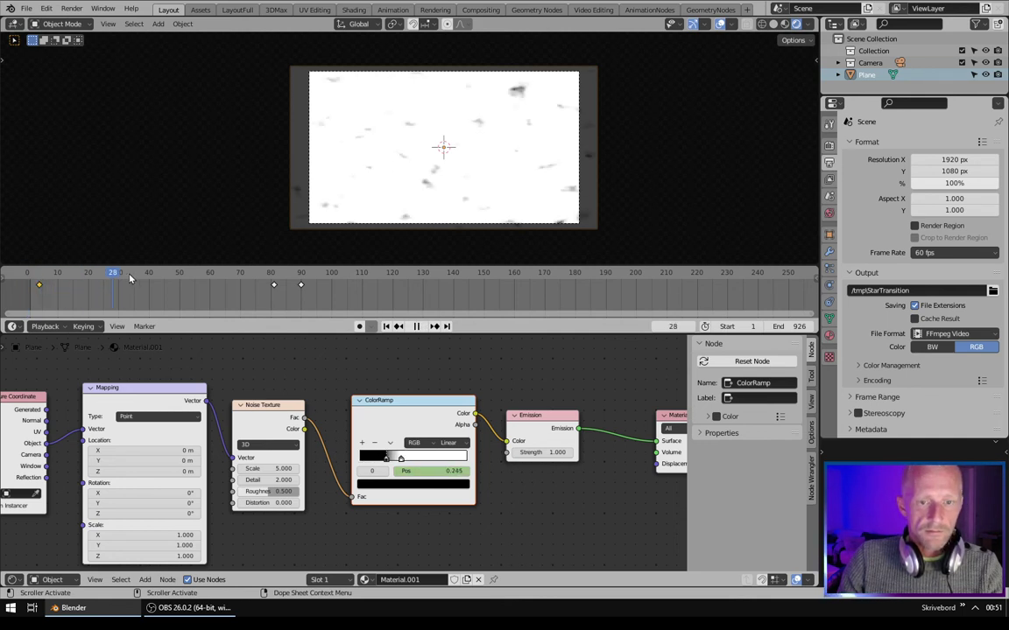
key("Escape")
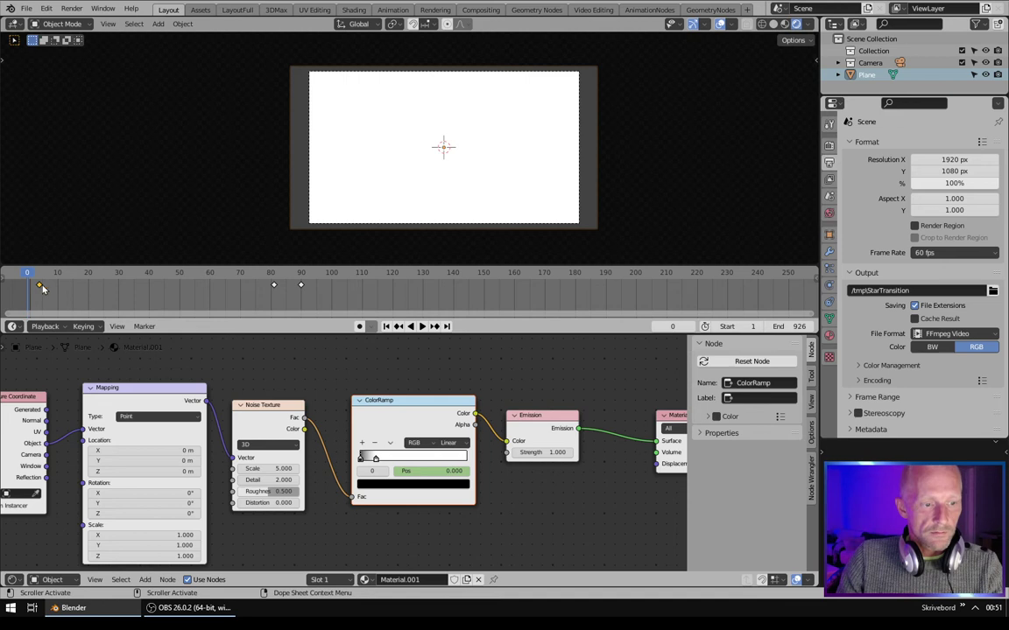
left_click(328, 375)
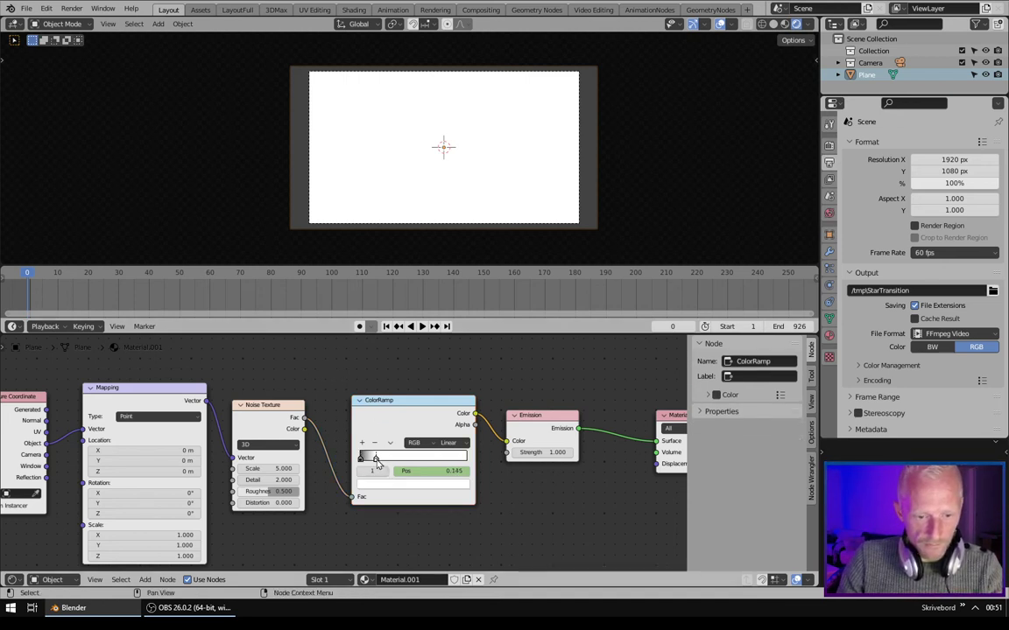
left_click(367, 426)
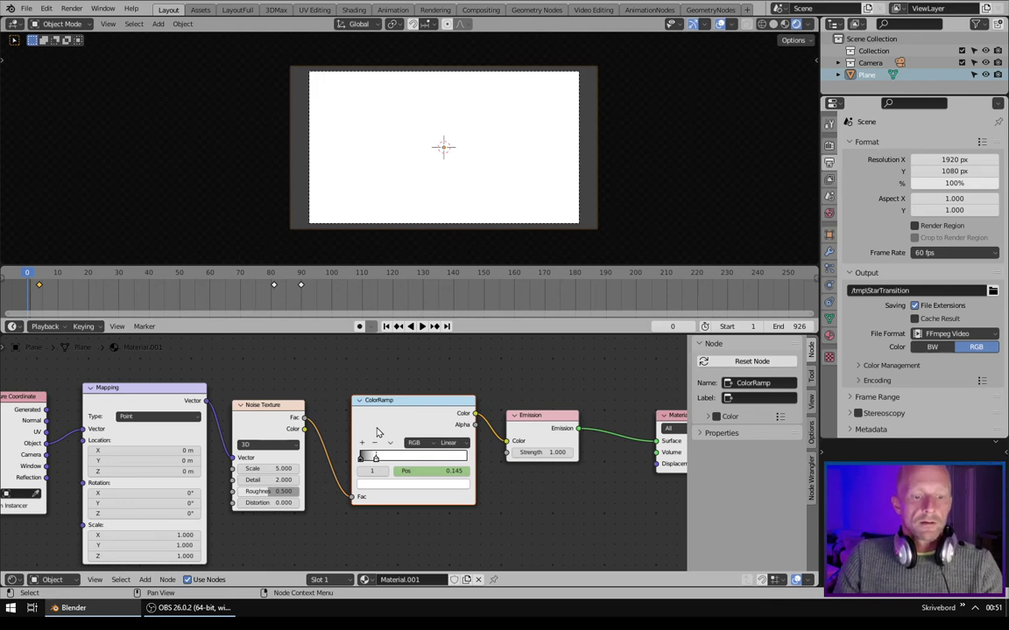
key("space")
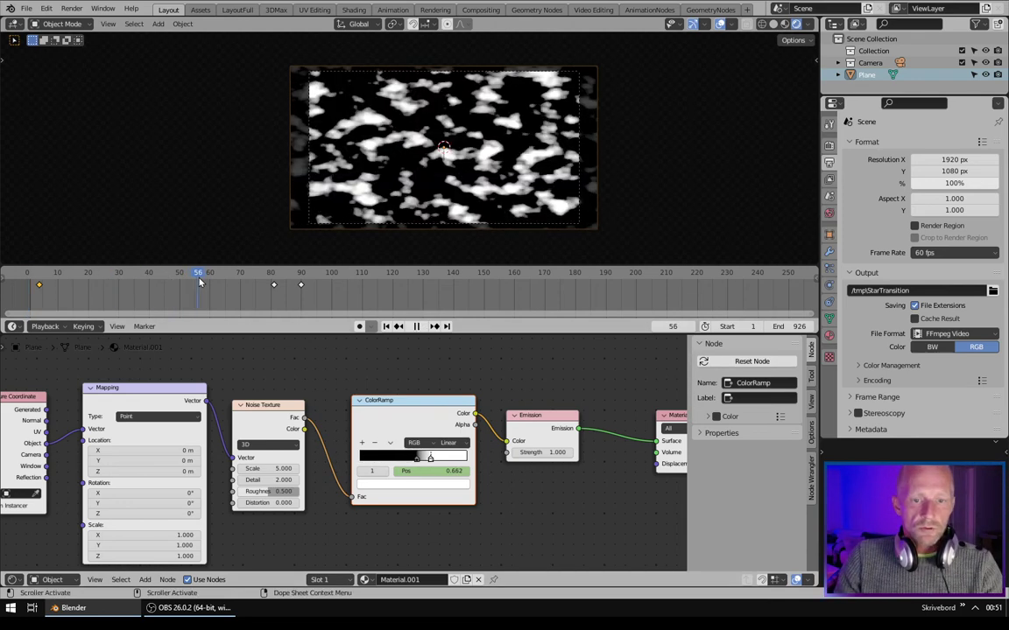
key("space")
key("Left")
key("Left")
key("Left")
key("Left")
key("Left")
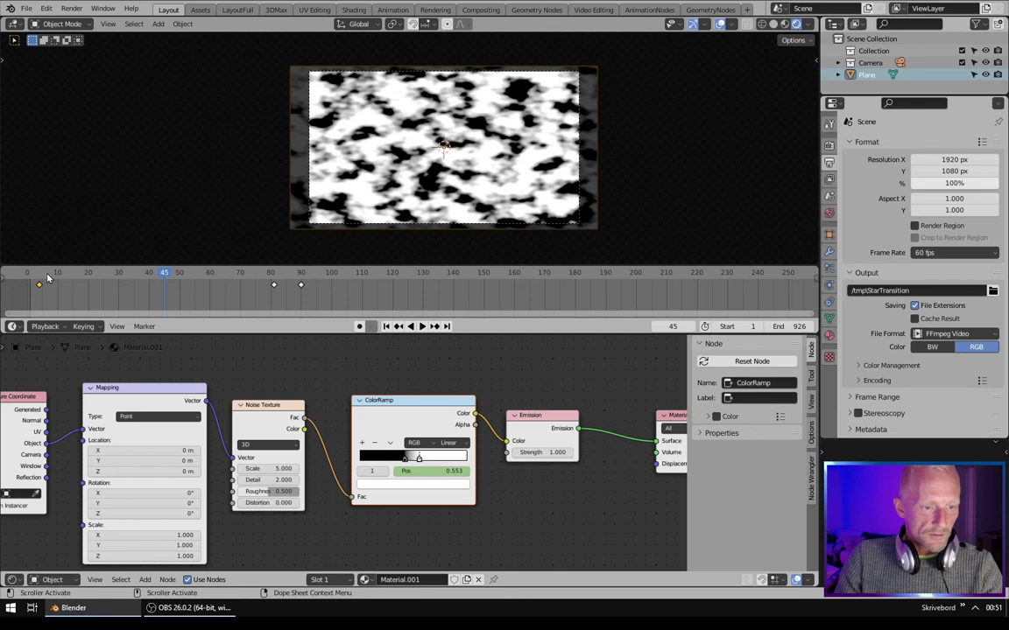
left_click(47, 276)
left_click(30, 276)
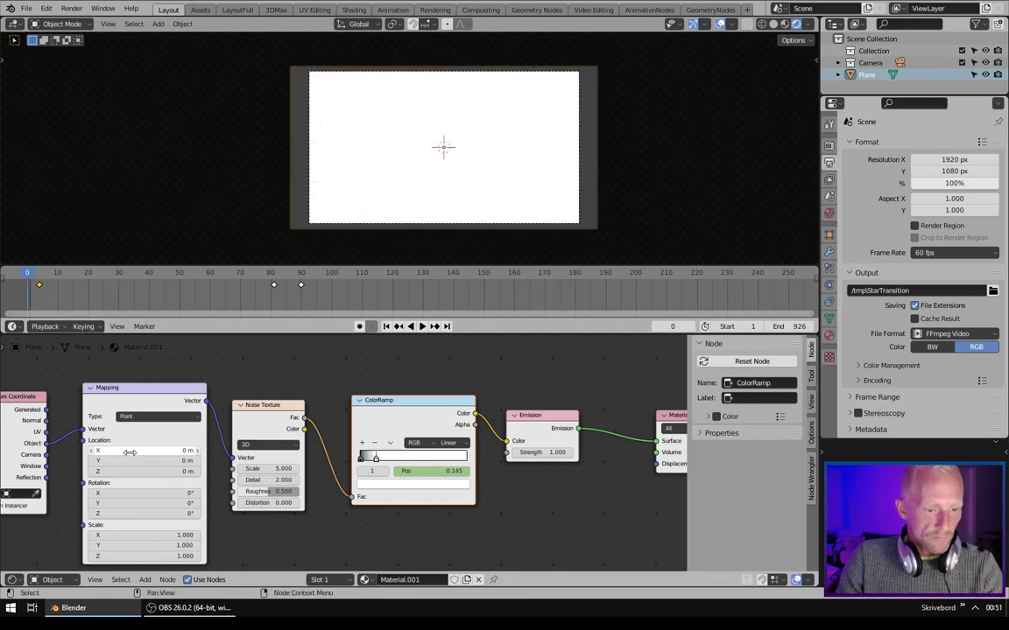
Set Mapping Location X to 0 m and keyframe it at frame 0.
key("space")
left_click_drag(137, 451, 263, 451)
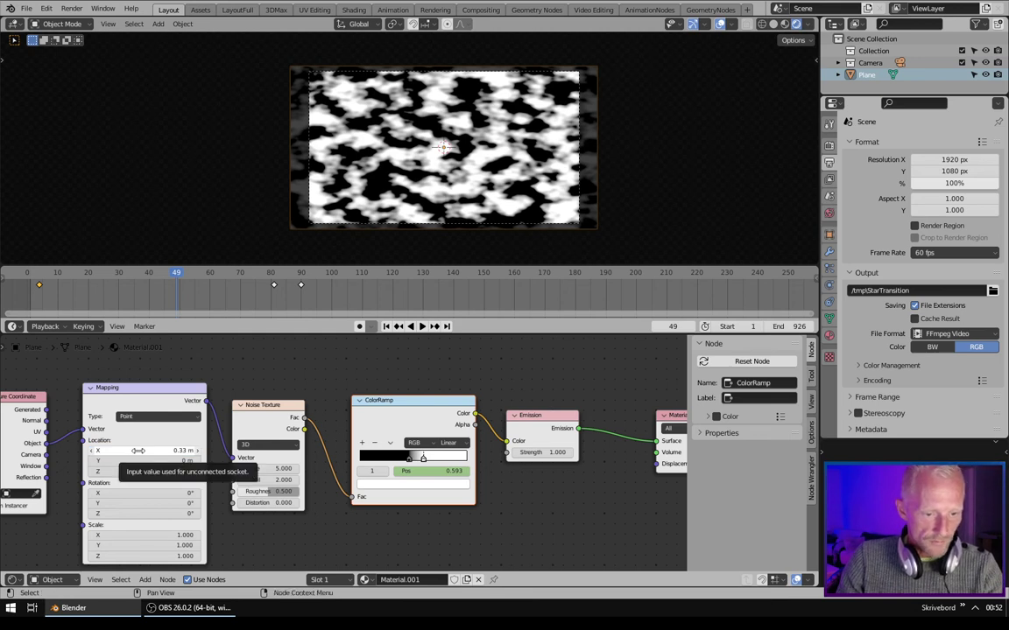
double_click(138, 451)
type("0")
key("Return")
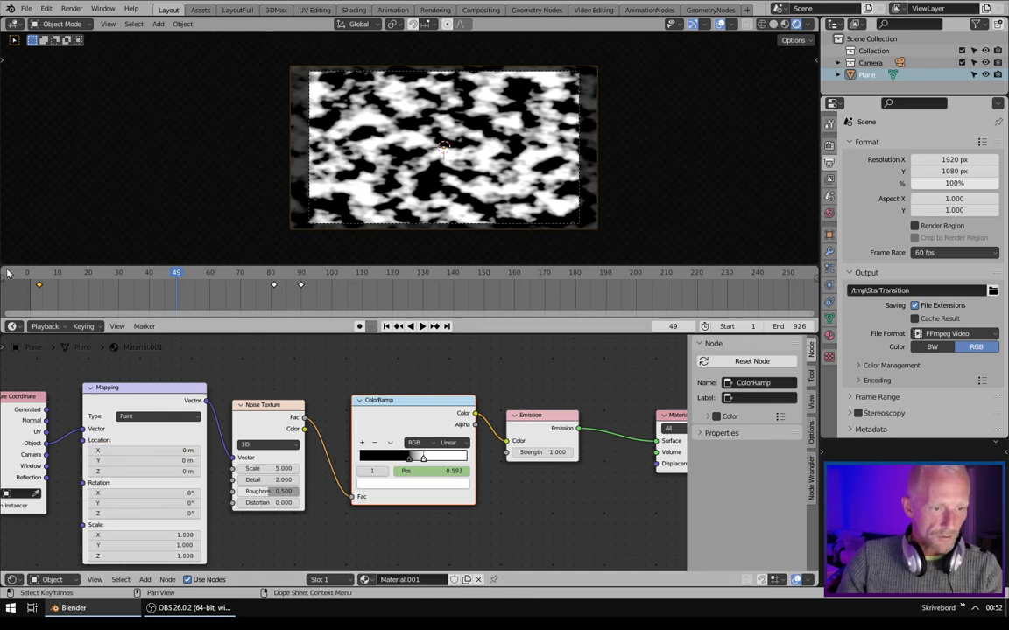
left_click(26, 275)
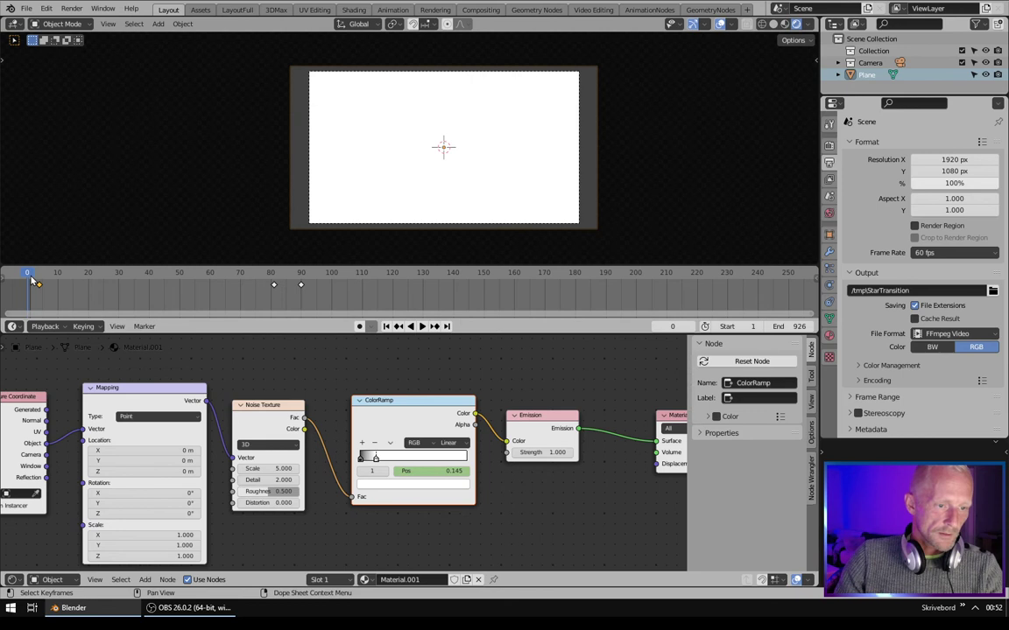
key("i")
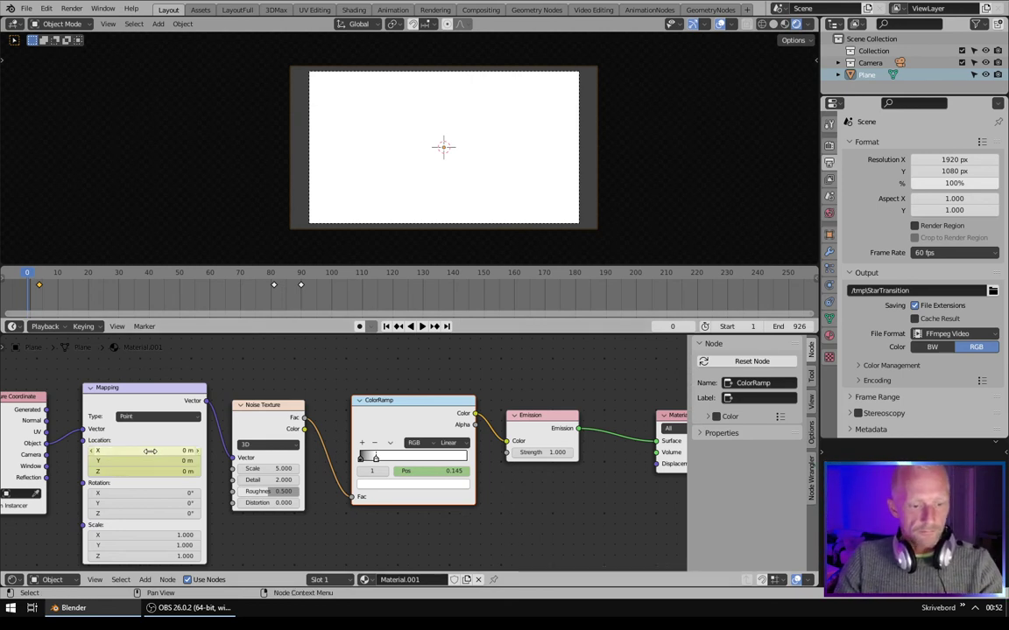
At frame 90 set Location X to 0.3 m, keyframe it, and play back.
left_click(301, 275)
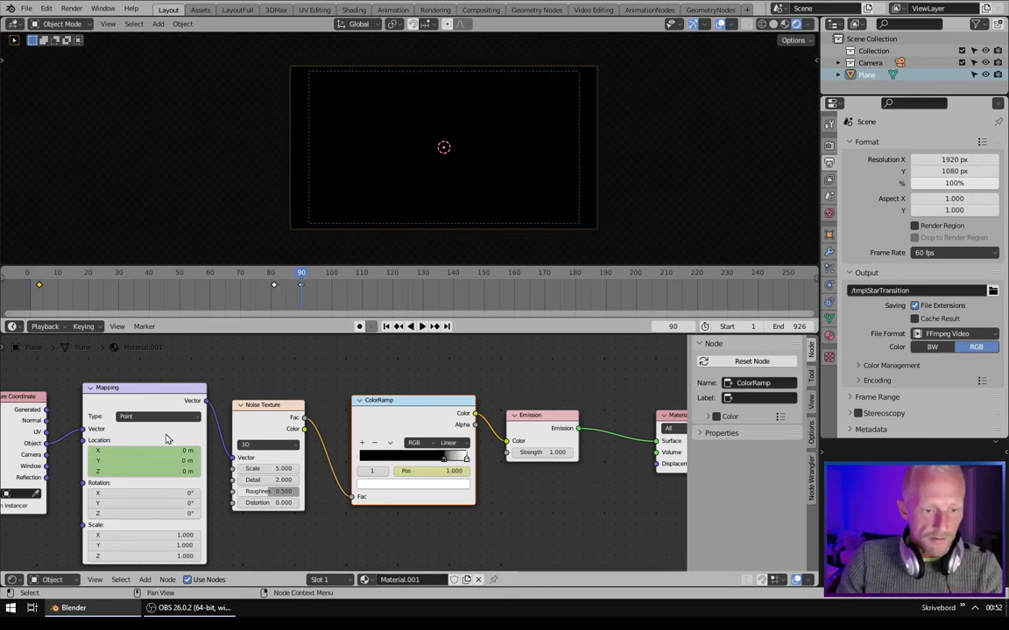
left_click(163, 450)
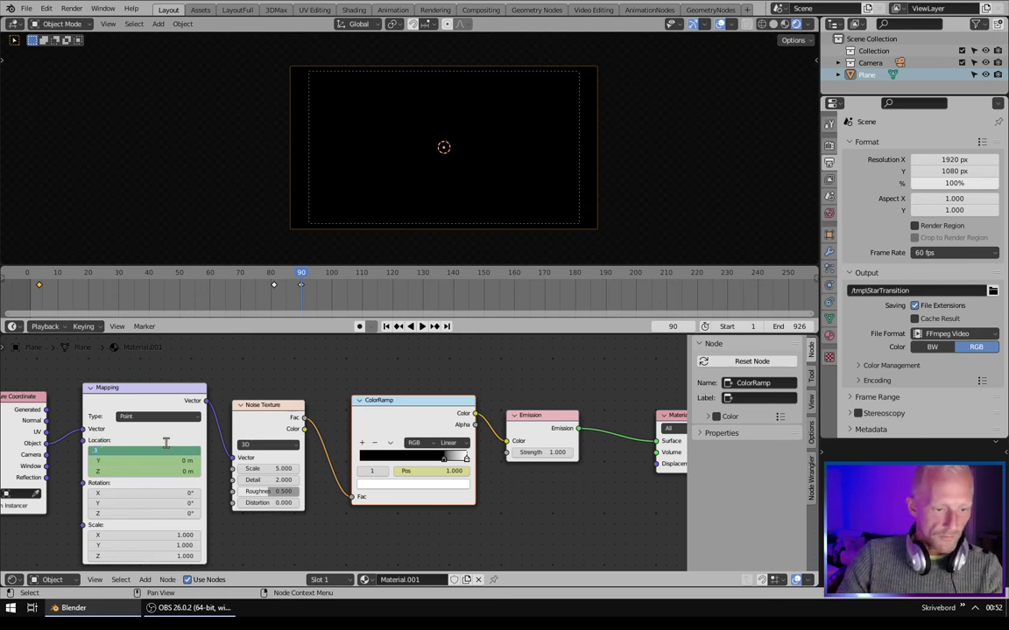
type("0.3")
key("Return")
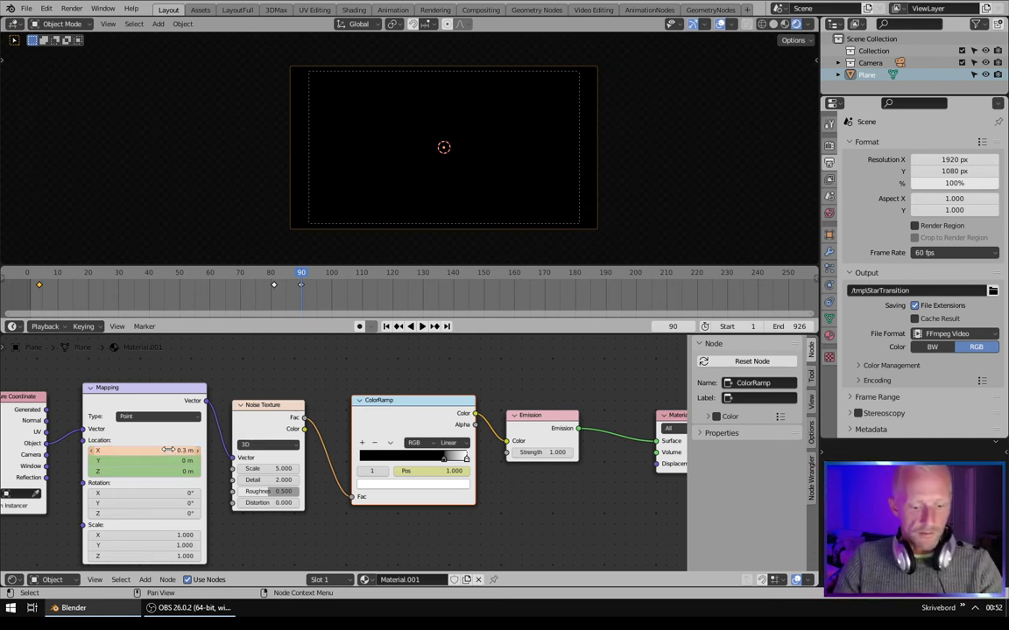
key("i")
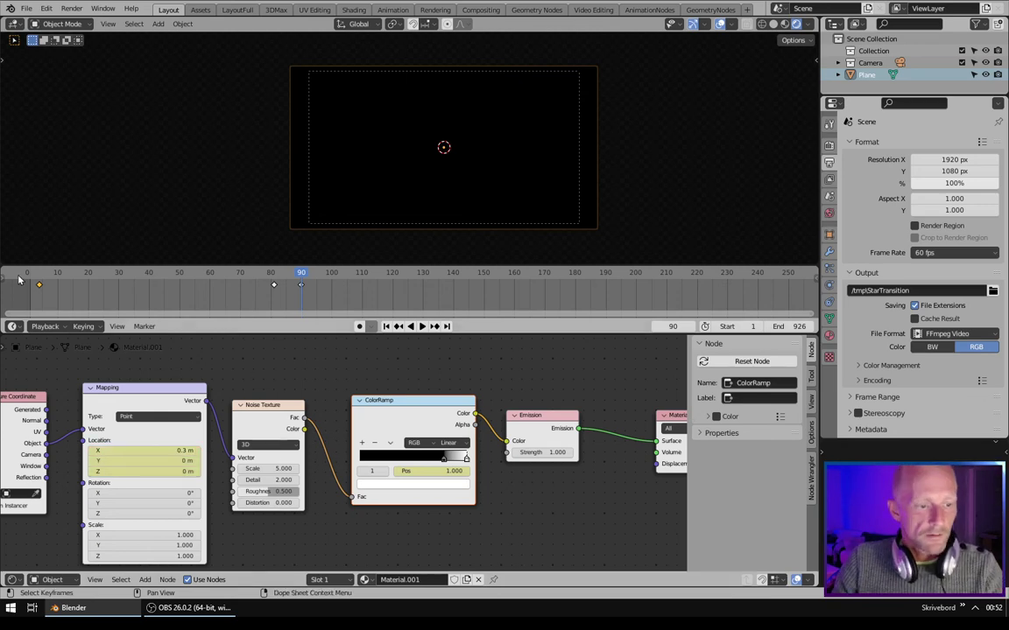
key("shift+Left")
key("space")
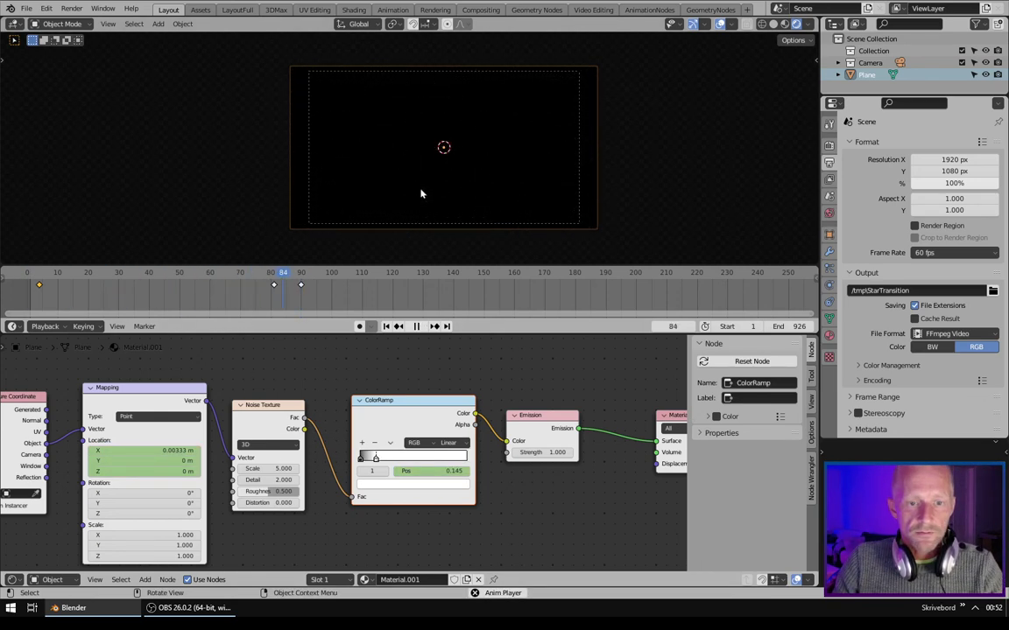
key("space")
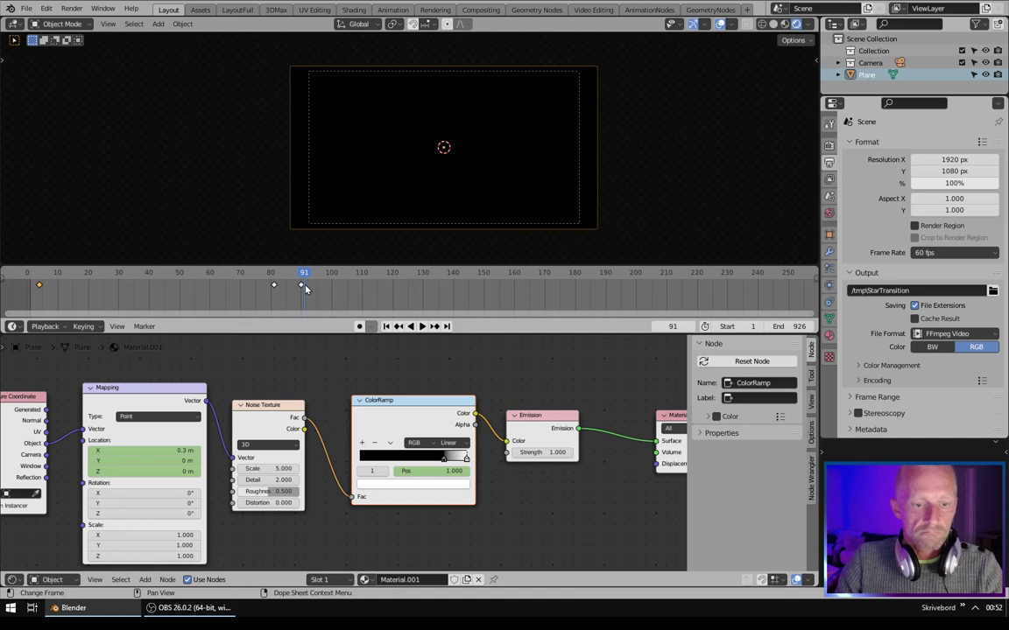
Rekey Location X to 0.5 m at frame 90, preview it, and open AnimationNodes.
key("Down")
key("Down")
key("Up")
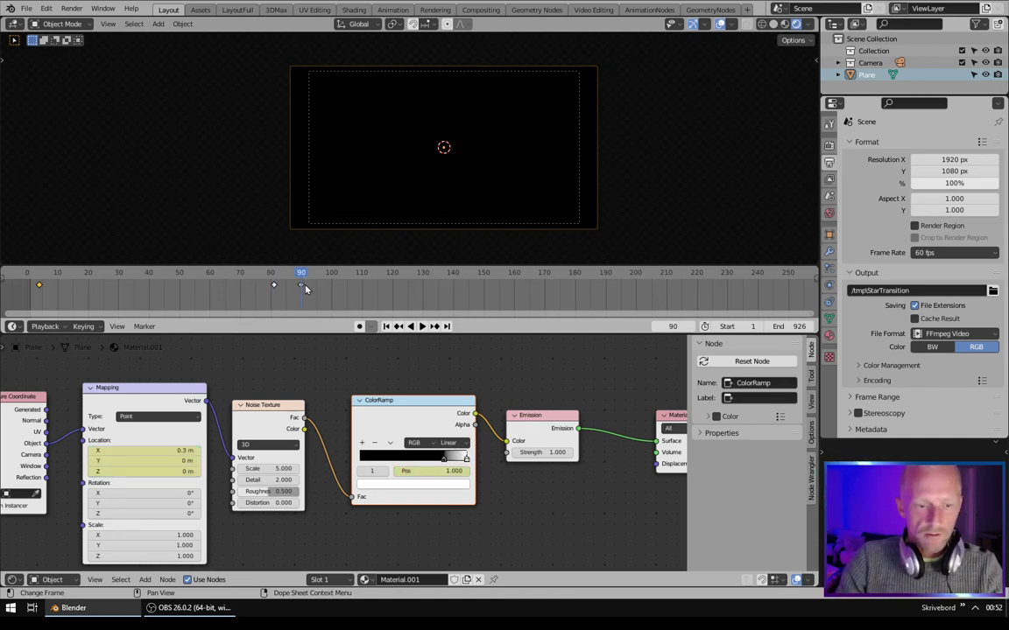
left_click(171, 450)
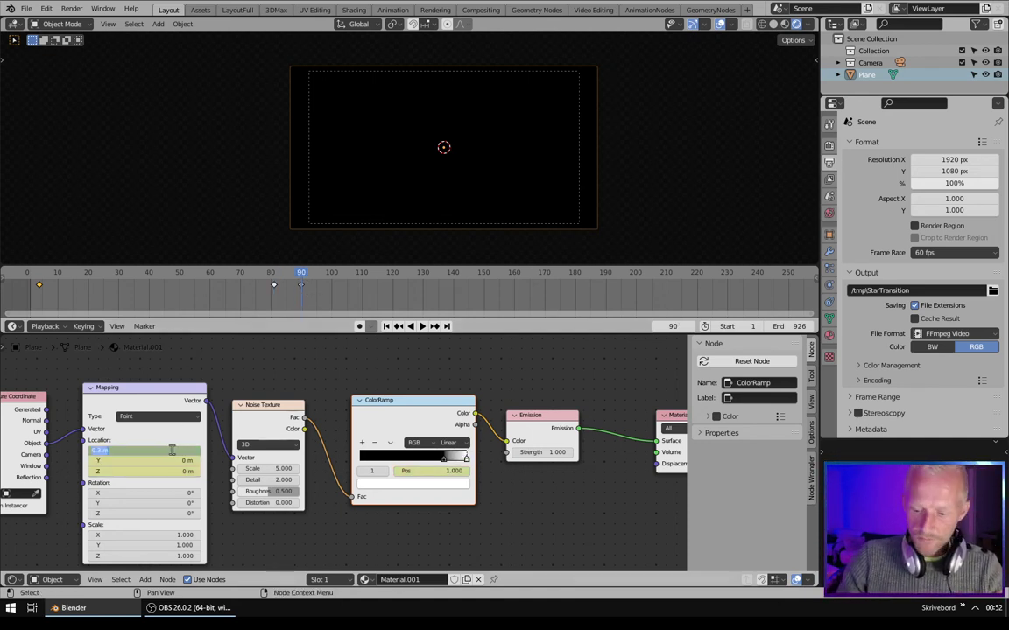
type("0.5")
key("Return")
key("i")
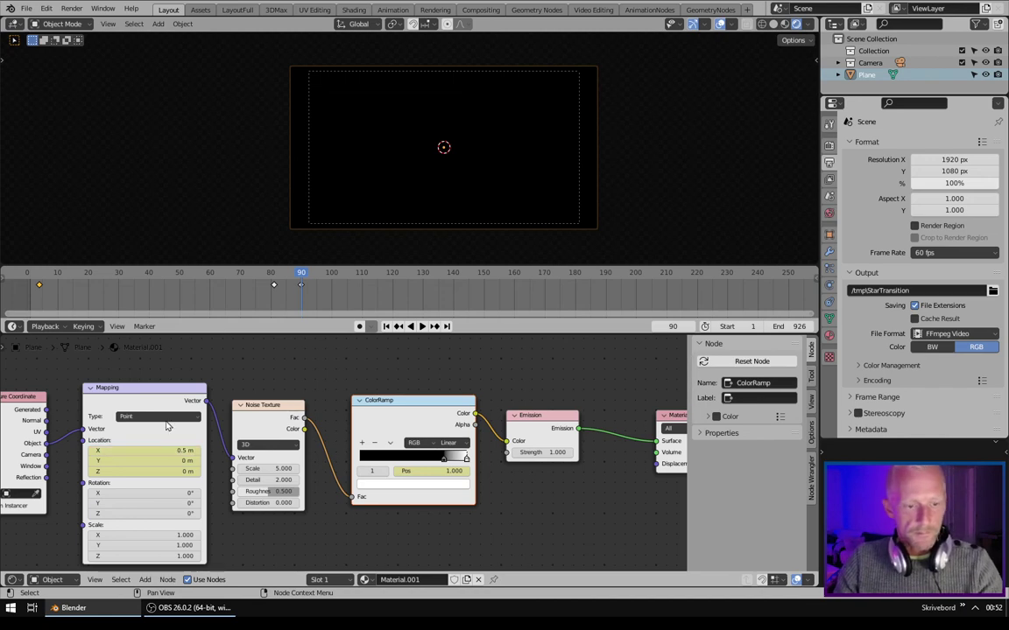
key("shift+Left")
key("space")
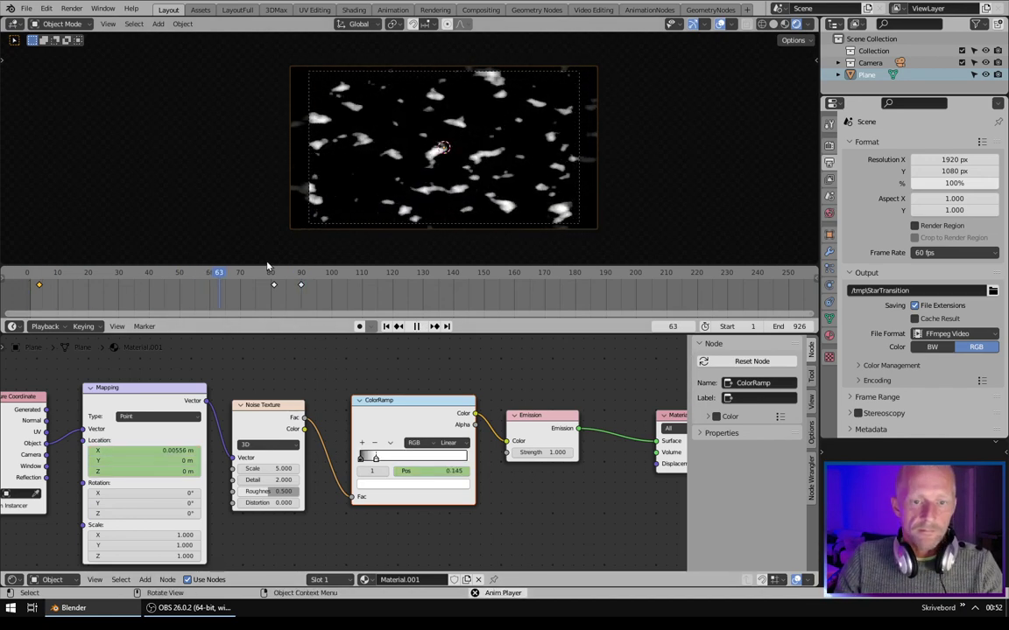
key("space")
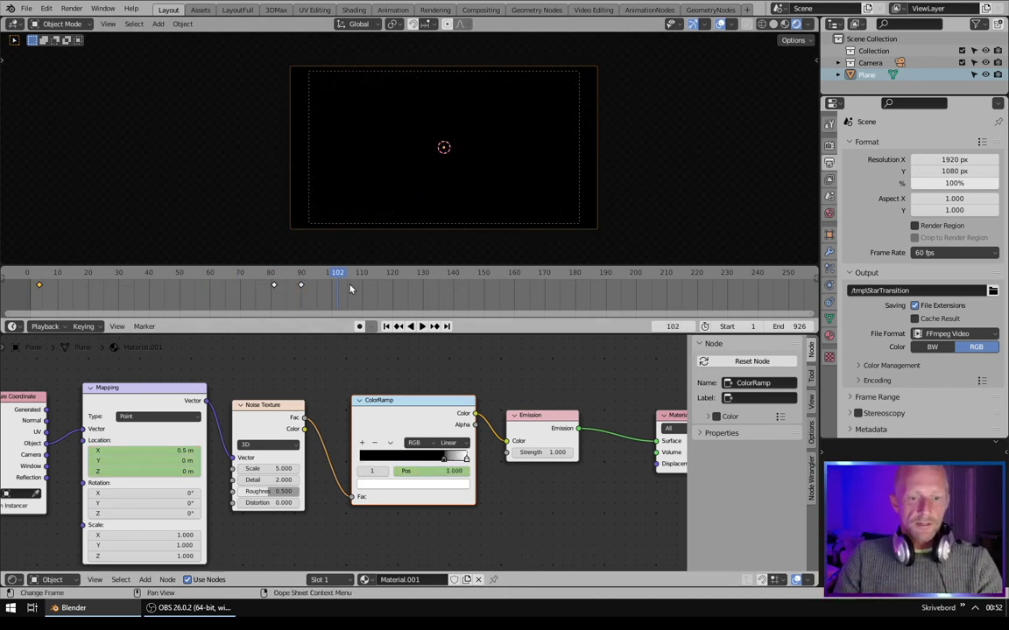
left_click(635, 12)
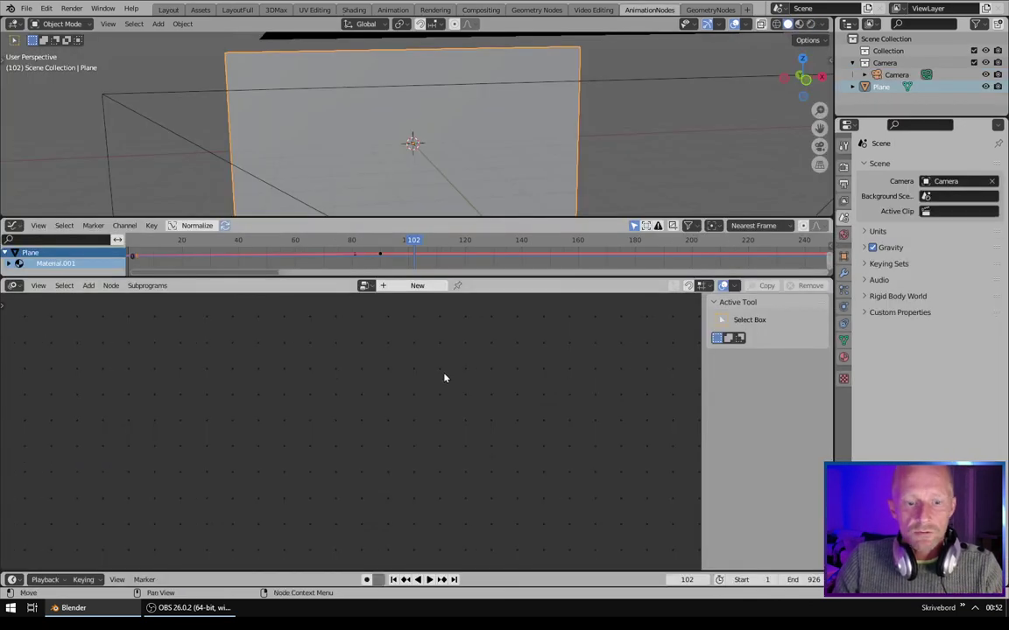
Box-select and delete every strip in the Video Editing sequencer, then return to Layout.
left_click(582, 11)
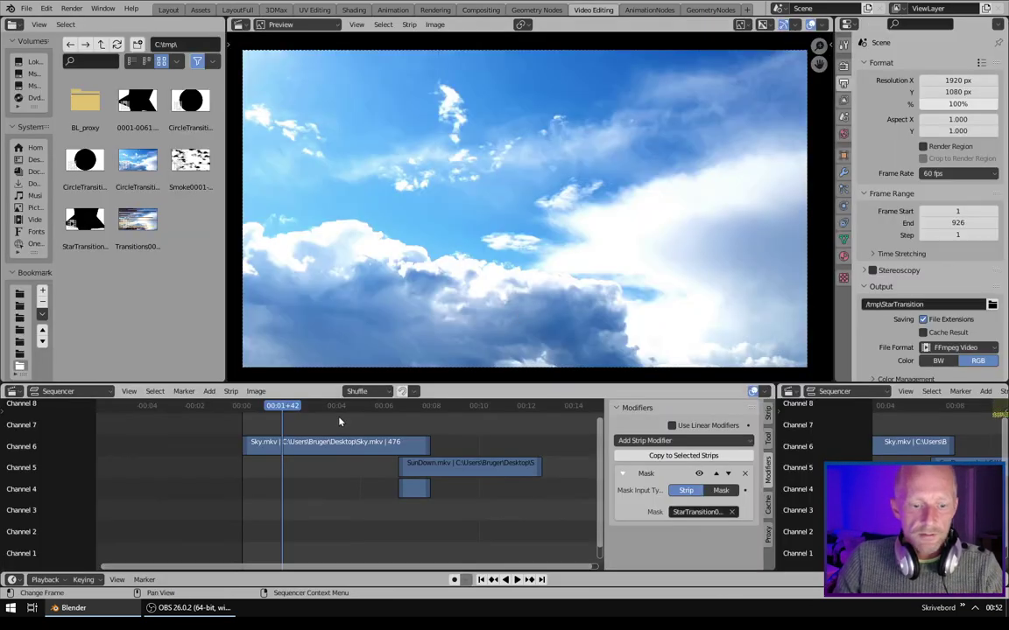
left_click_drag(340, 422, 483, 527)
key("Delete")
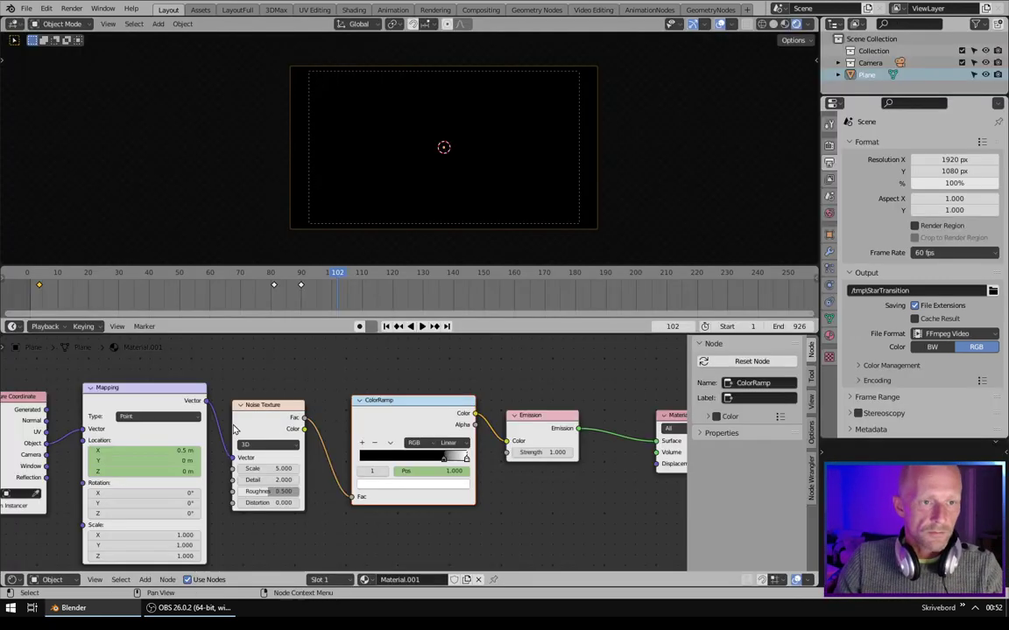
left_click(166, 9)
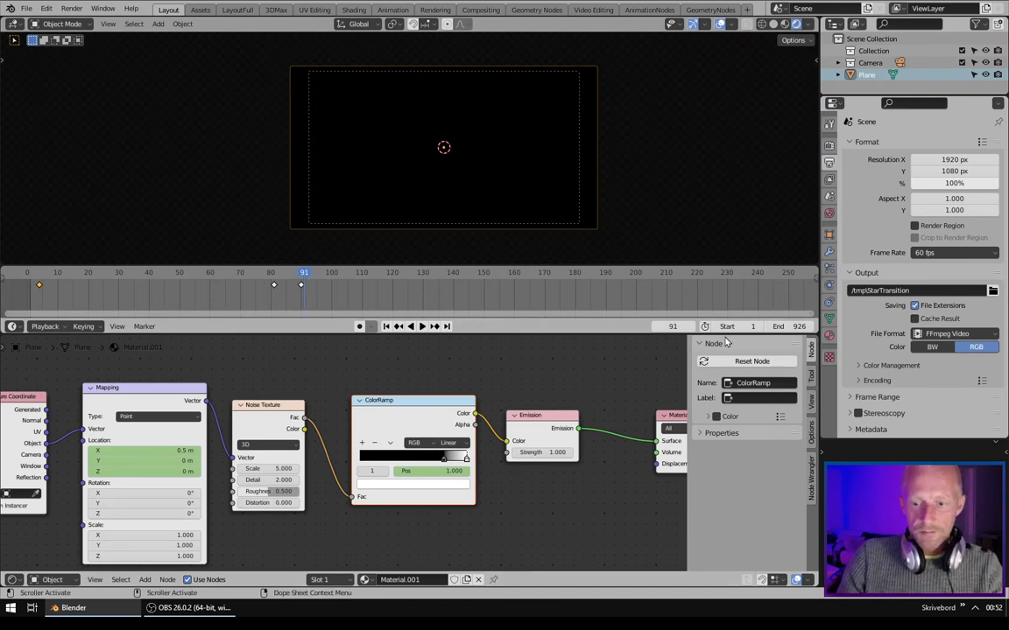
Set end frame 91 and output /tmp\SmokeTransition, render the animation, and close the render.
type("91")
key("Return")
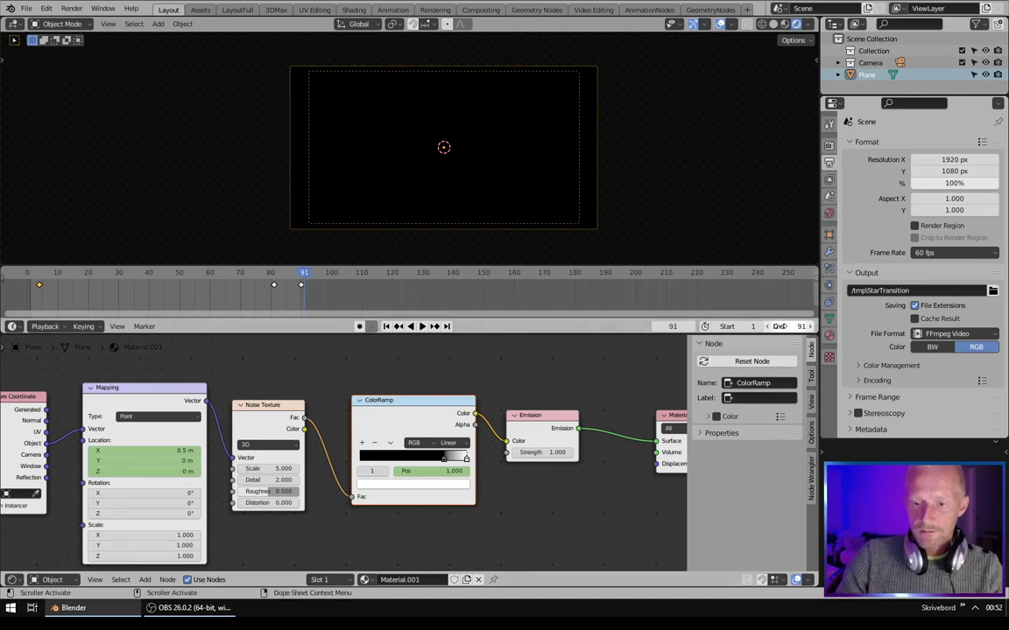
left_click(919, 290)
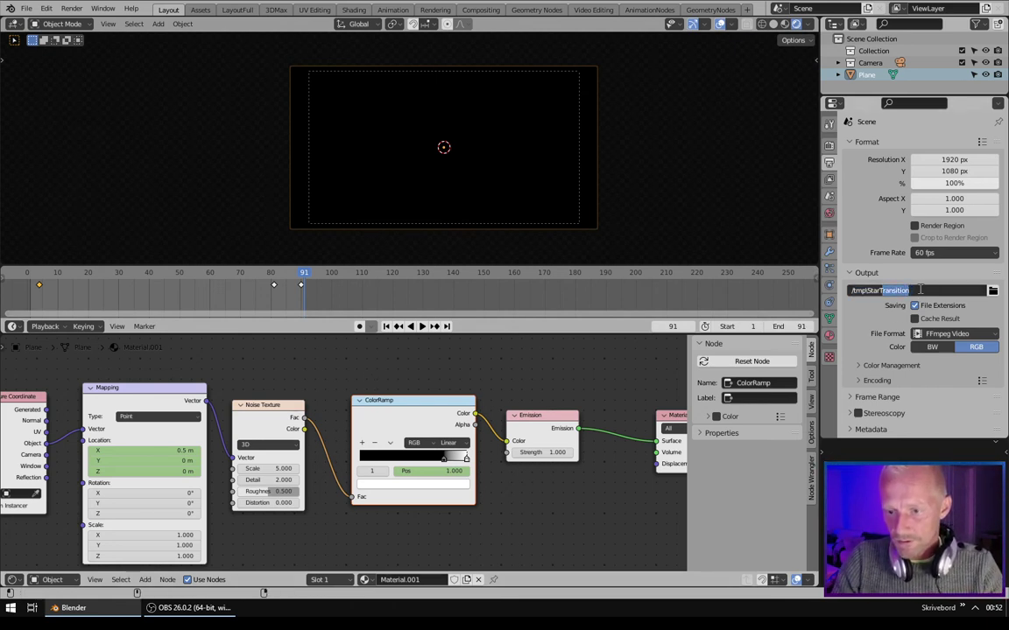
type("Smo")
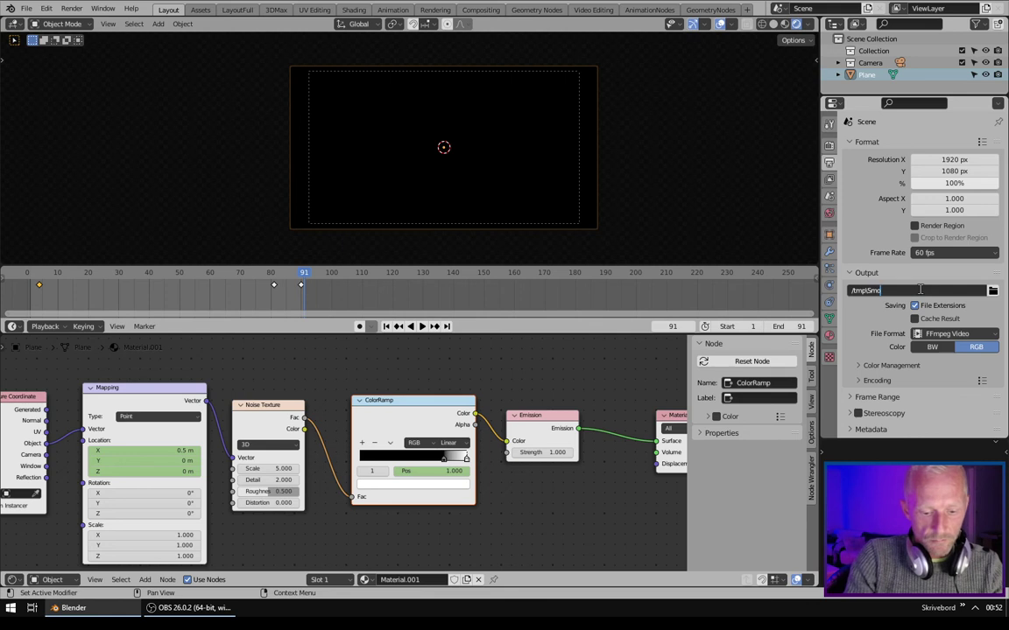
type("keTransition")
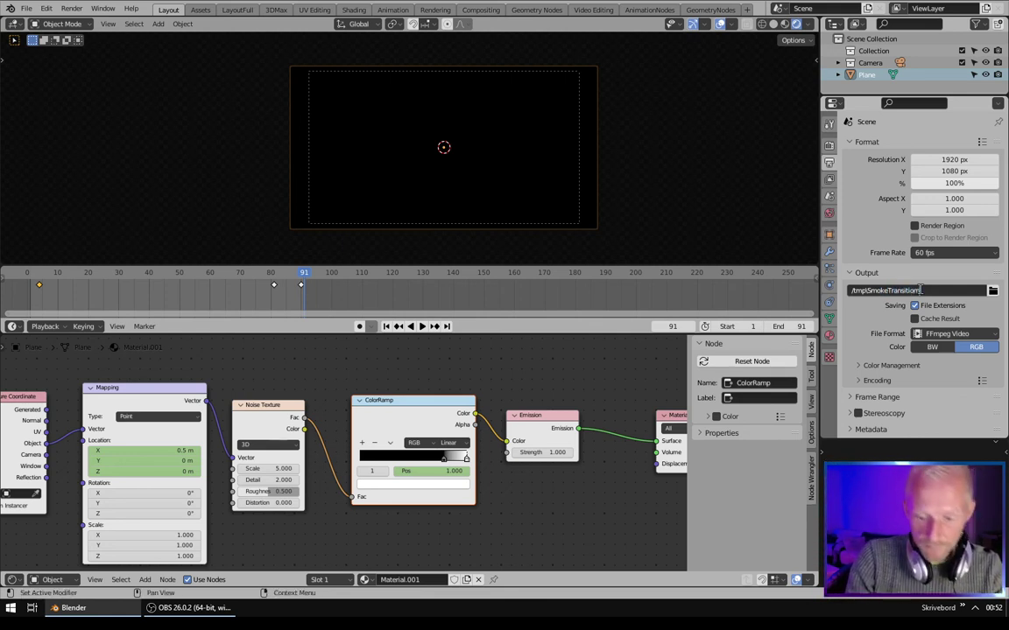
key("ctrl+F12")
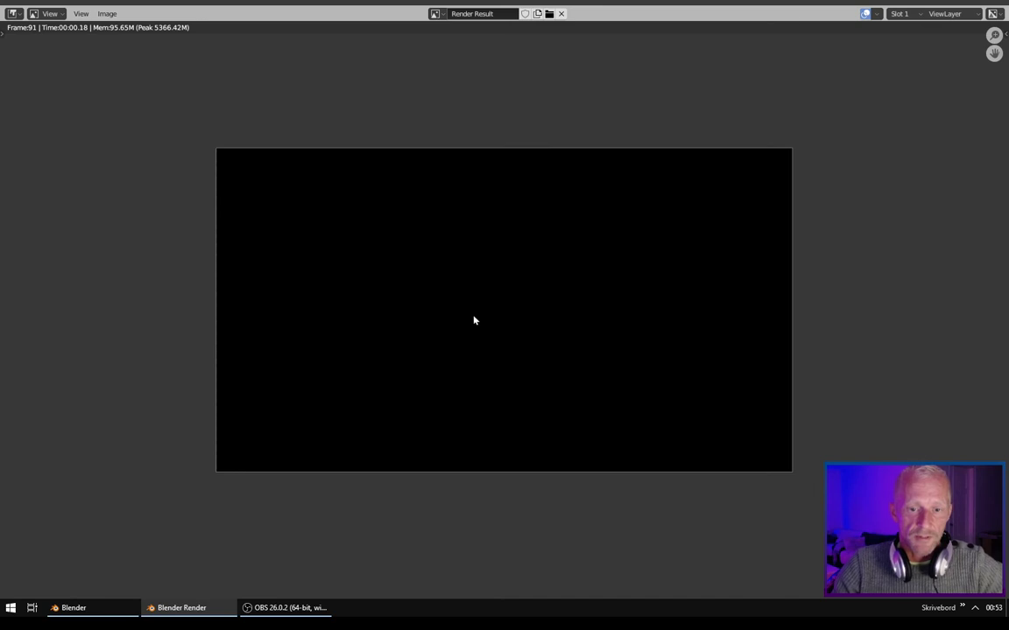
left_click(996, 8)
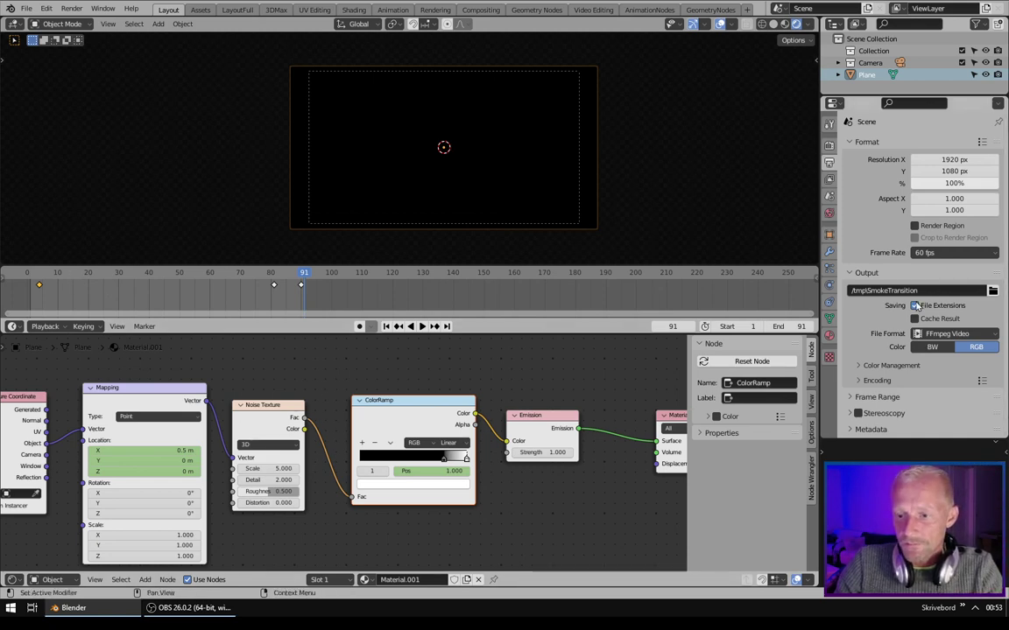
In Video Editing, add Sky.mkv on channel 6 and SunDown.mkv on channel 5, removing both sound strips.
left_click(428, 360)
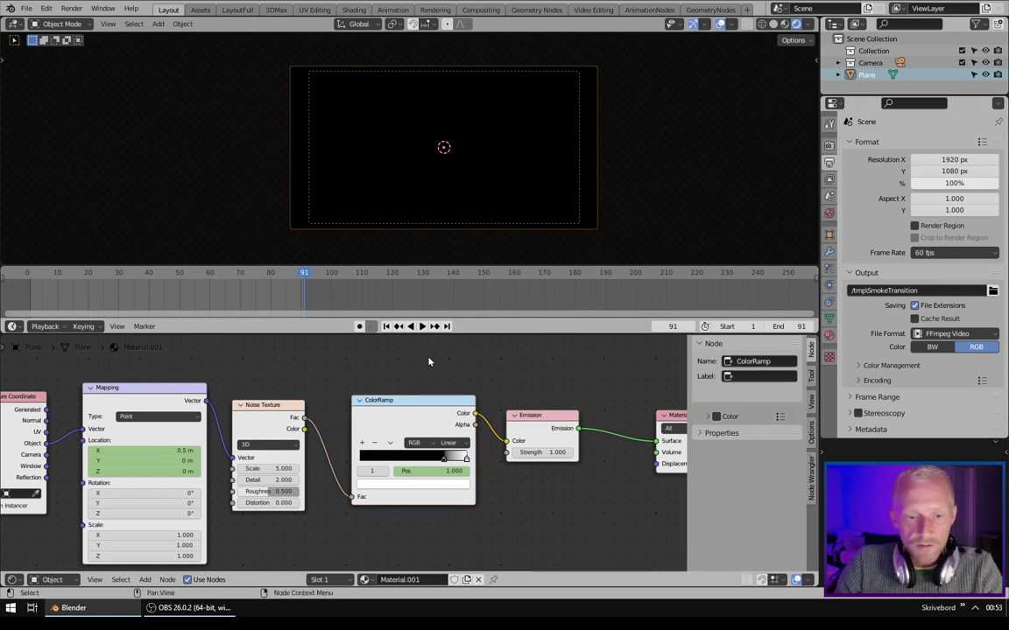
left_click(593, 9)
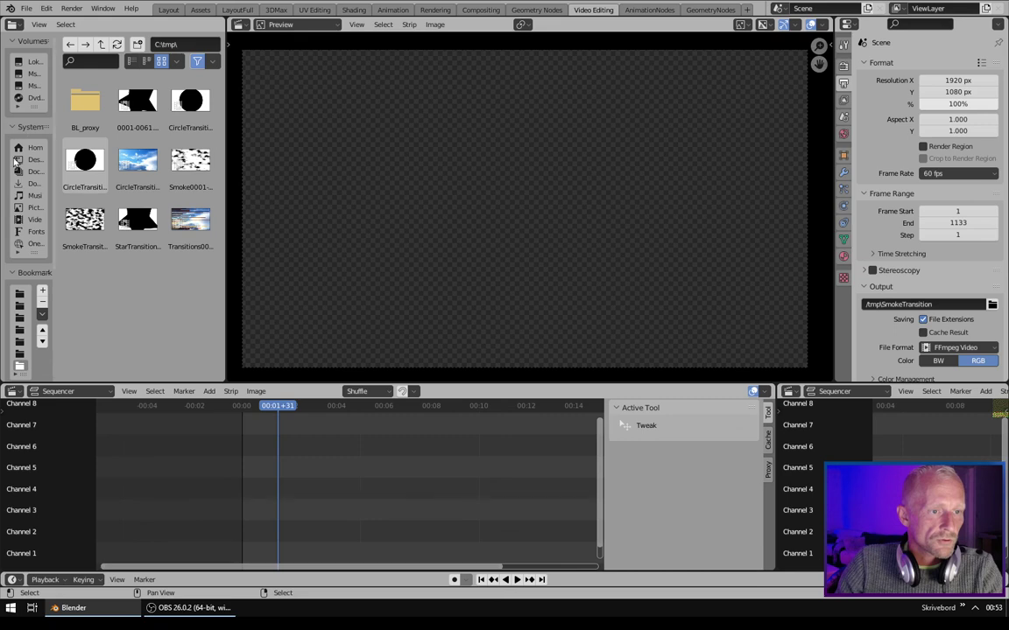
left_click(31, 160)
left_click_drag(125, 88, 251, 465)
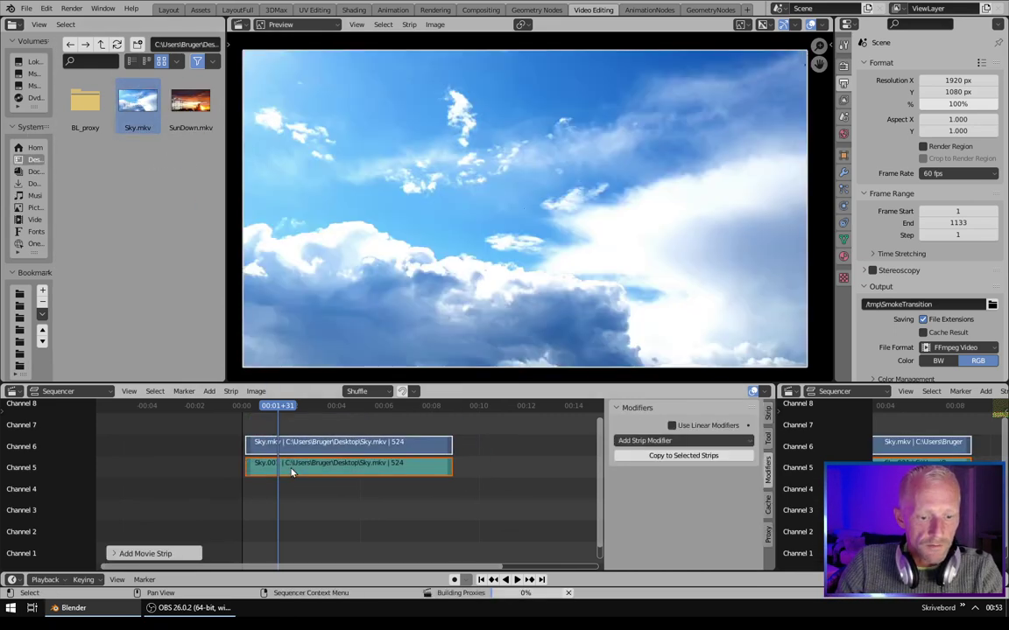
key("Delete")
left_click_drag(191, 102, 429, 499)
left_click(460, 493)
key("Delete")
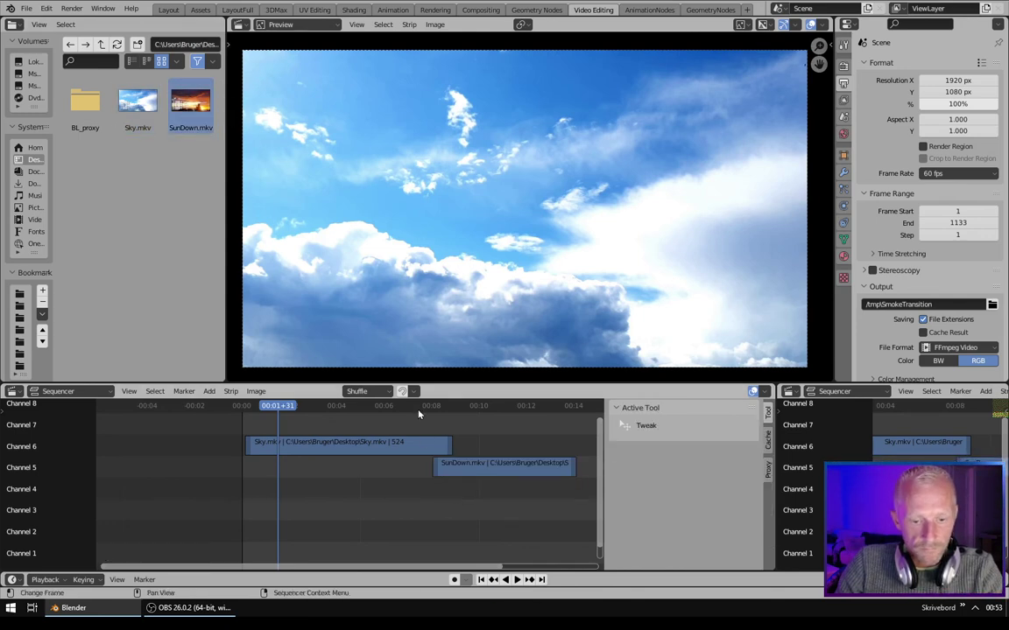
Cut Sky.mkv at 00:08+04, delete its tail, and slide SunDown left to overlap Sky's end.
left_click_drag(419, 415, 434, 419)
left_click(438, 448)
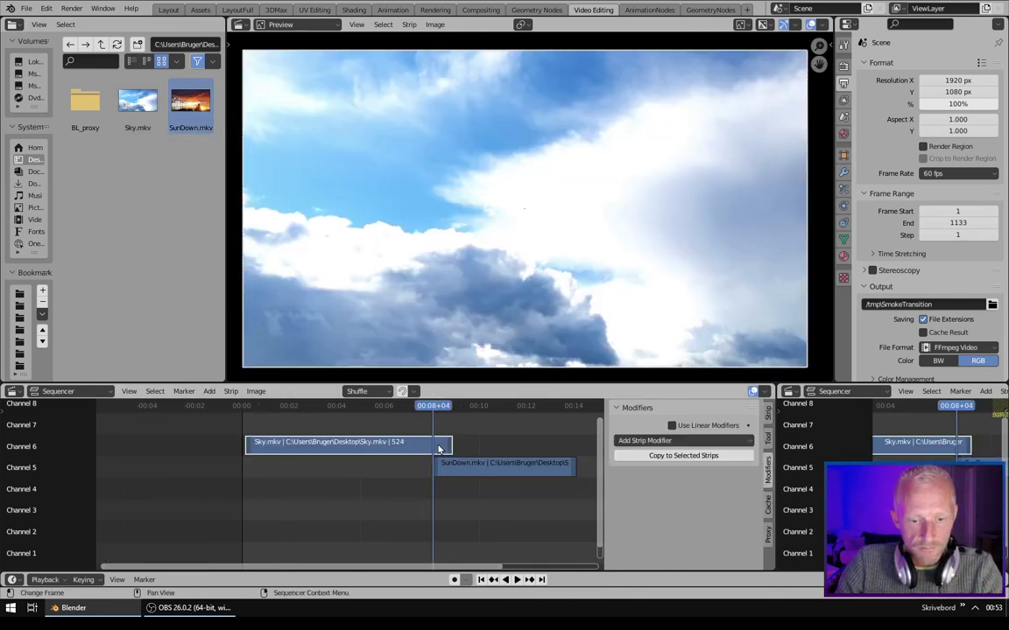
key("k")
key("Delete")
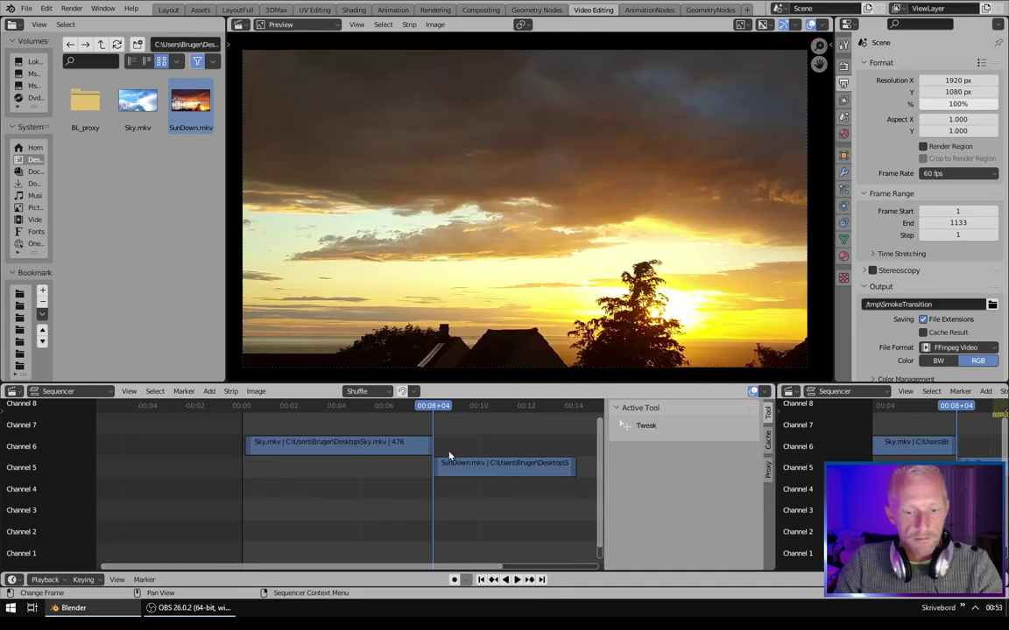
left_click_drag(461, 471, 418, 471)
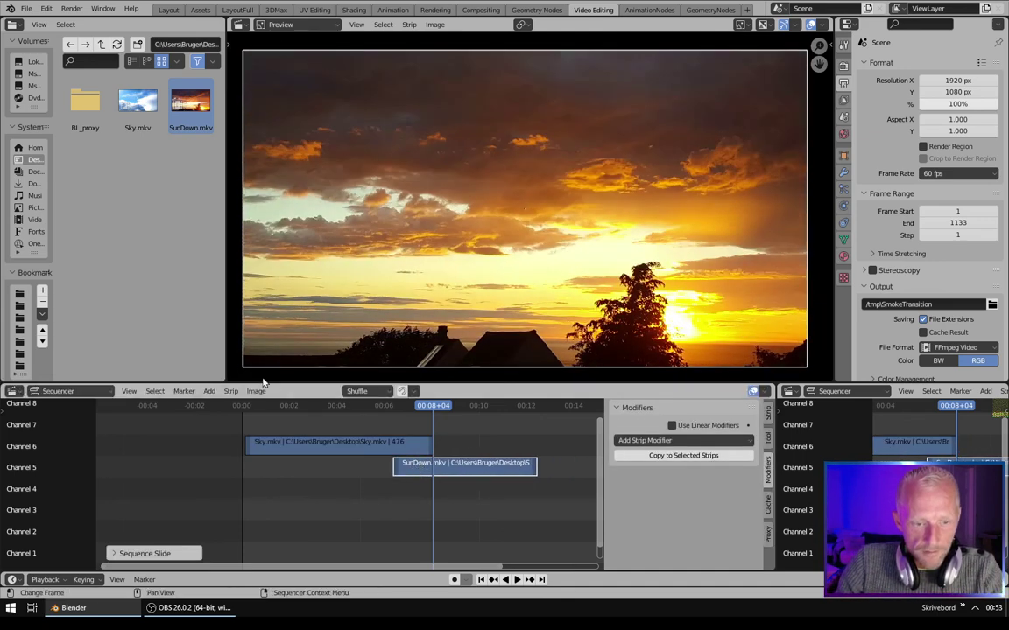
left_click(20, 366)
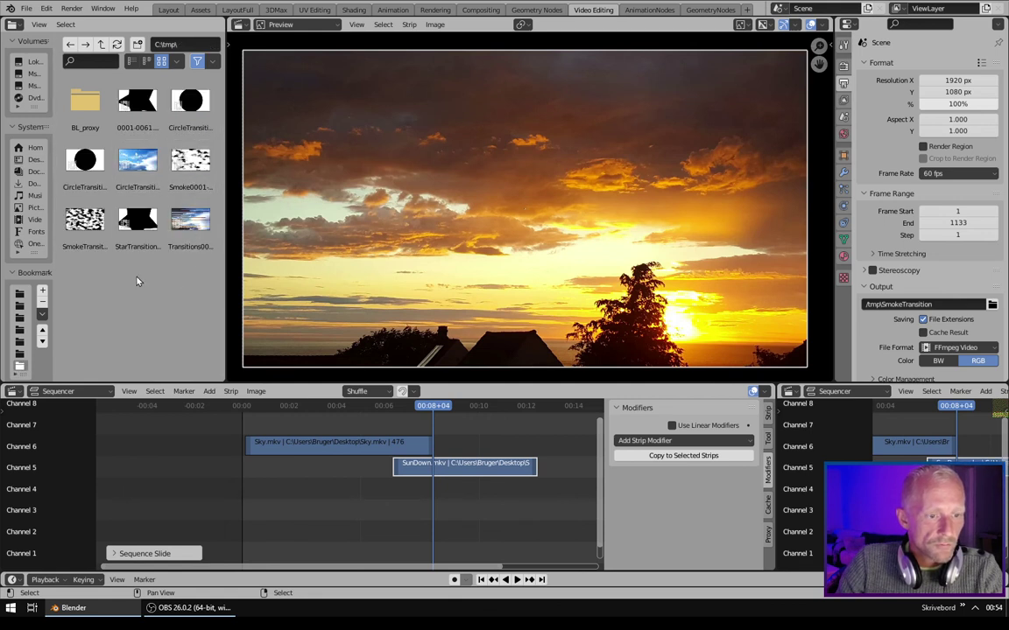
Add the SmokeTransition clip on channel 4 and delete its extra channel-3 strip.
left_click_drag(84, 219, 396, 521)
left_click(401, 518)
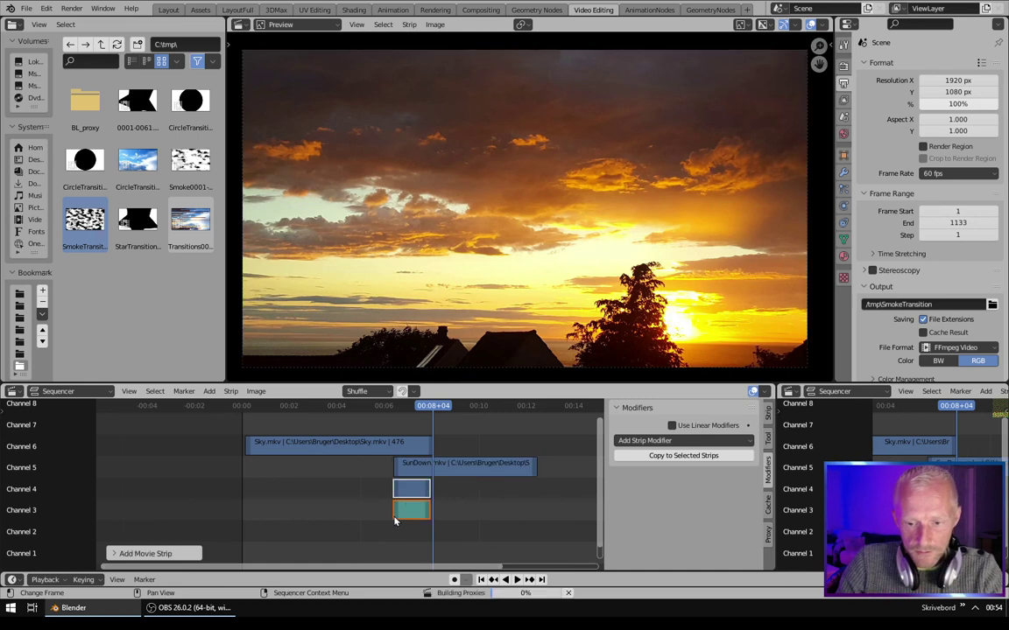
key("Delete")
key("Home")
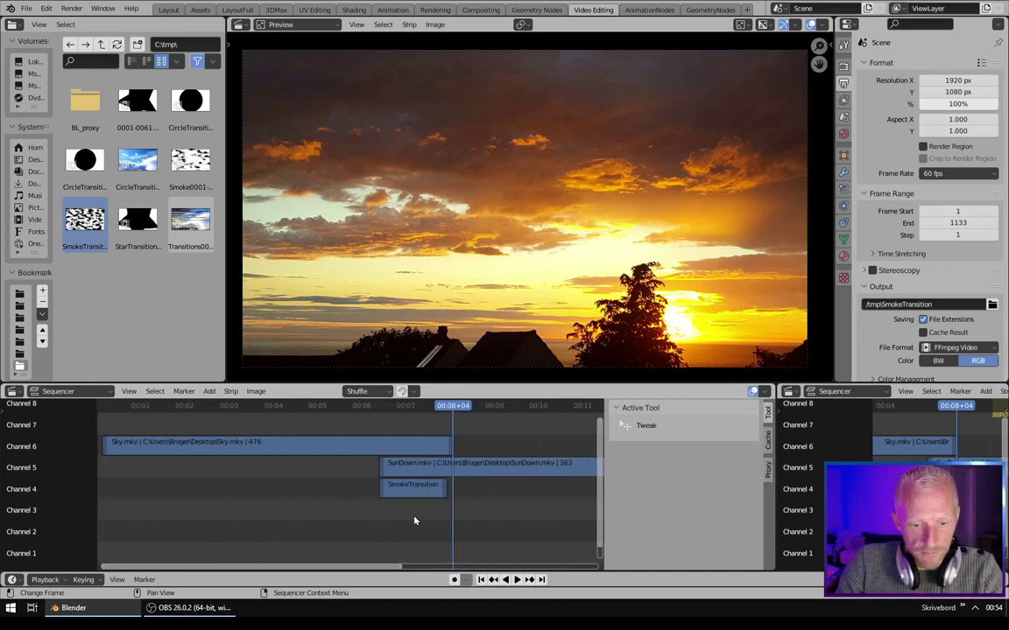
scroll(435, 469, "up", 3)
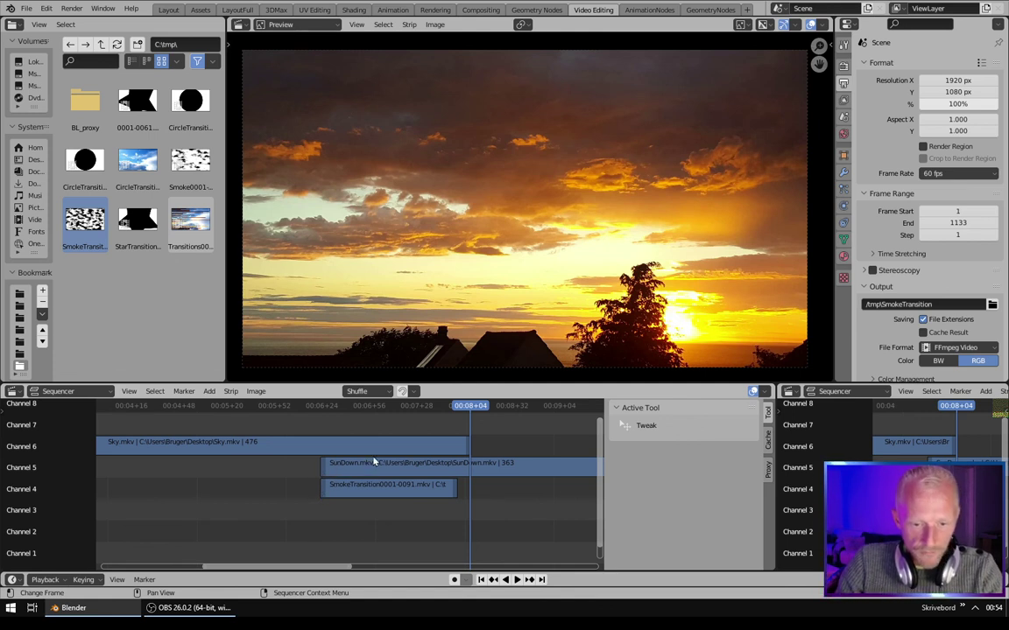
Shift SunDown and SmokeTransition right so the smoke strip ends where Sky ends.
left_click(441, 483)
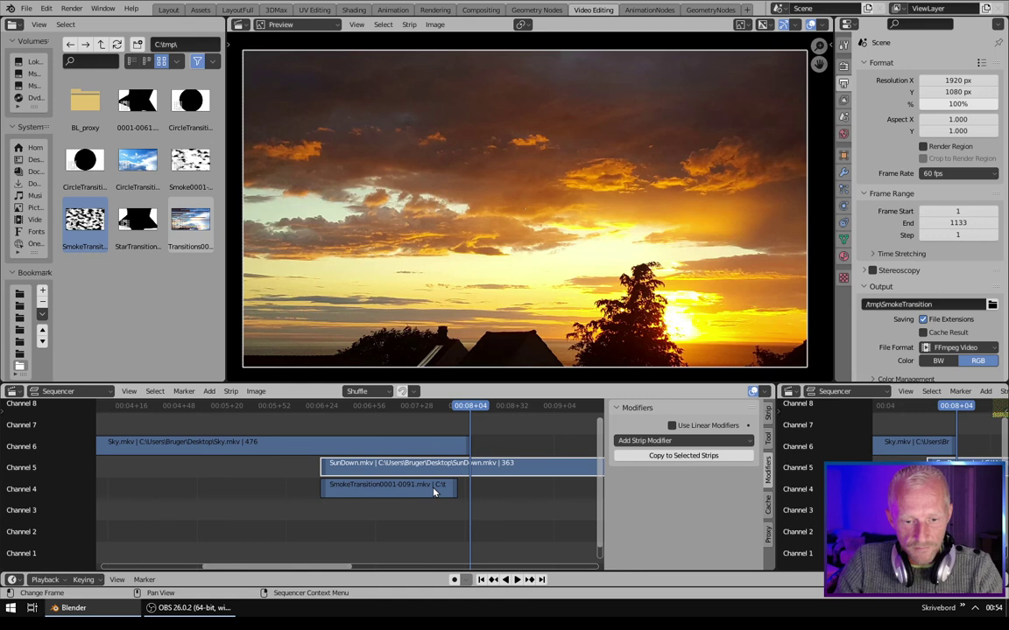
key("g")
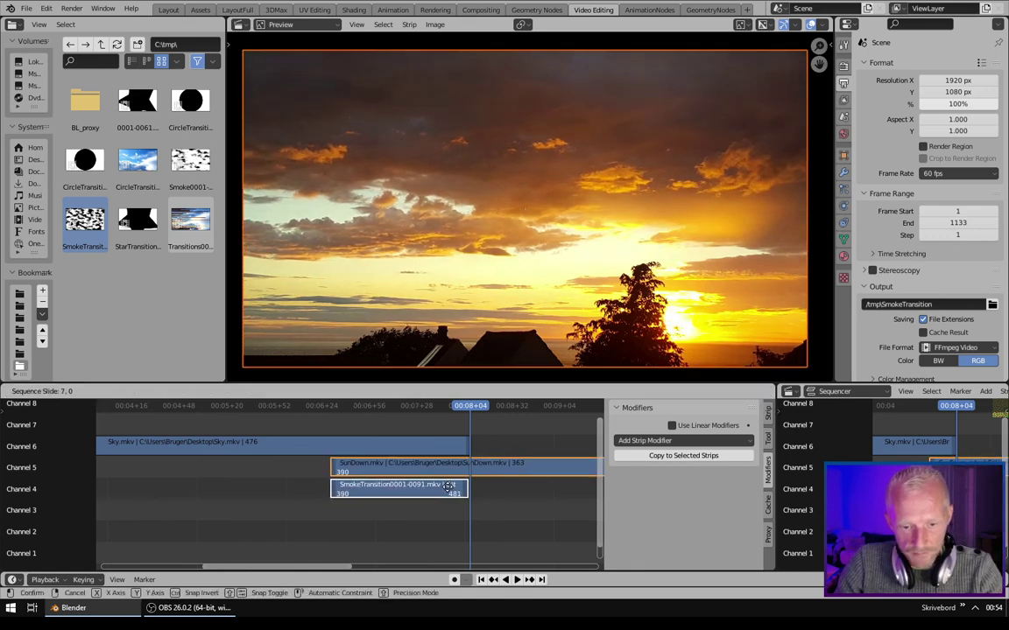
left_click(451, 493)
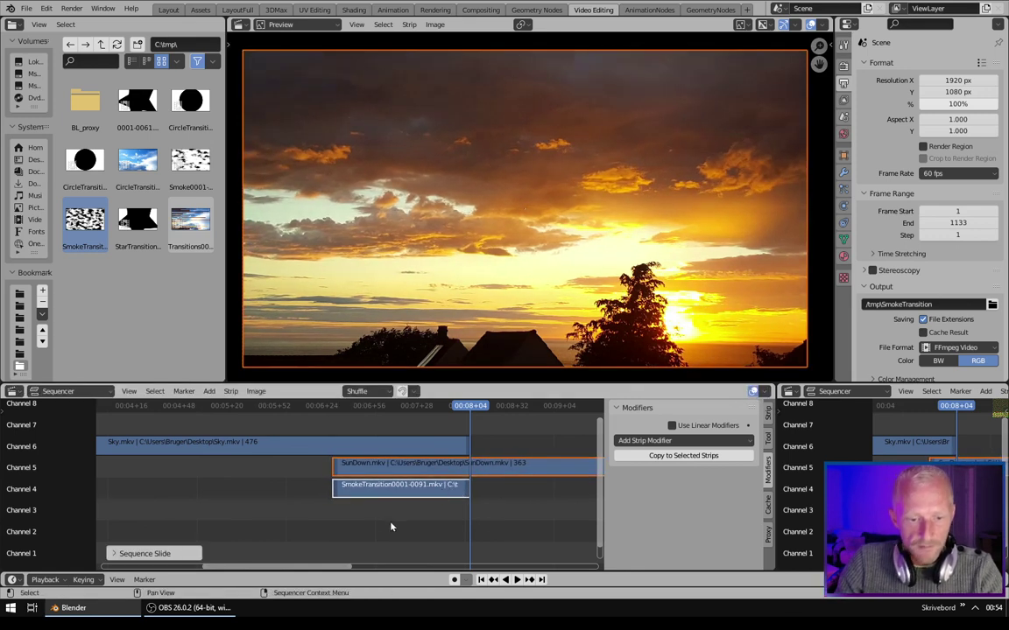
left_click(275, 443)
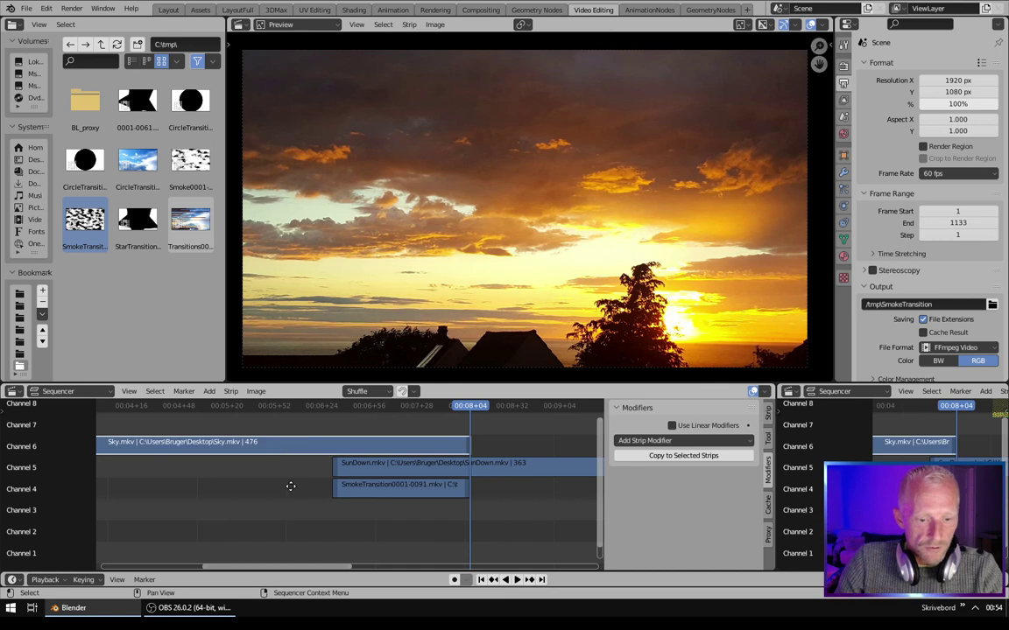
scroll(302, 490, "down", 2)
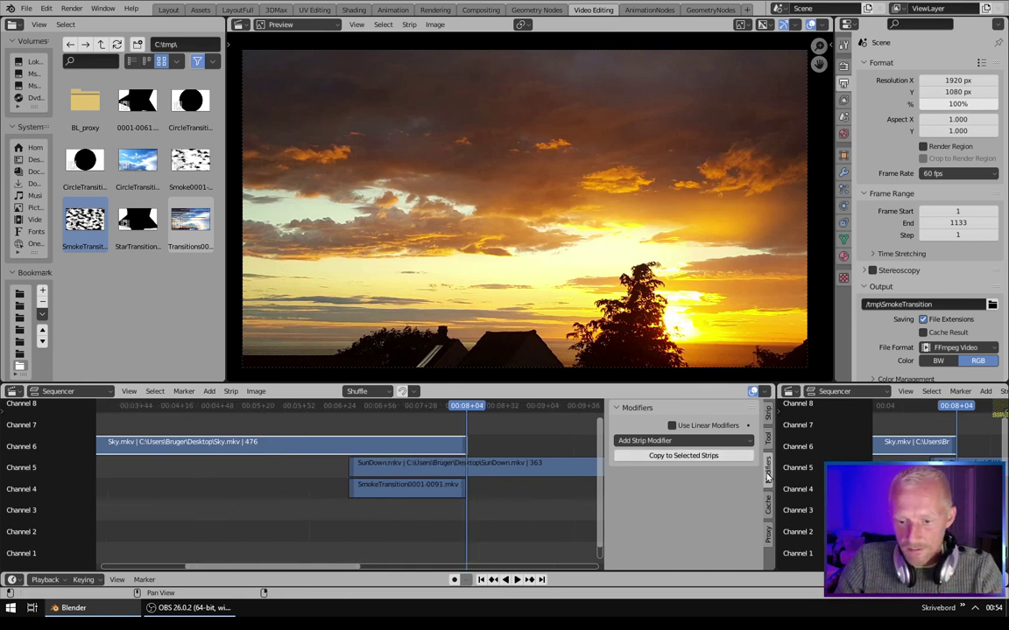
Give the Sky strip a Mask modifier using the SmokeTransition strip as its mask.
left_click(687, 441)
left_click(645, 509)
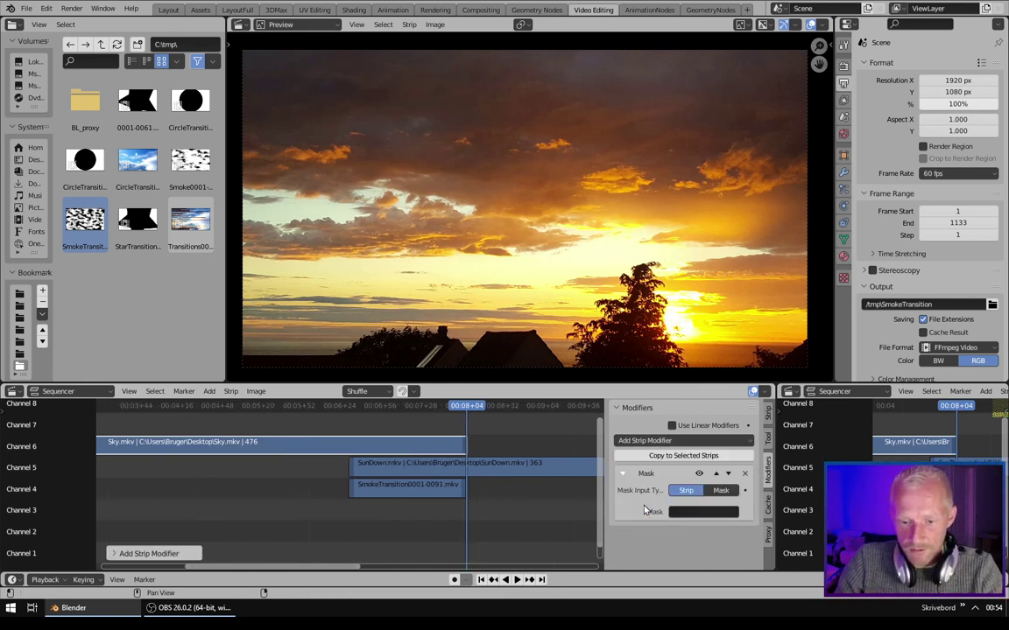
left_click(681, 514)
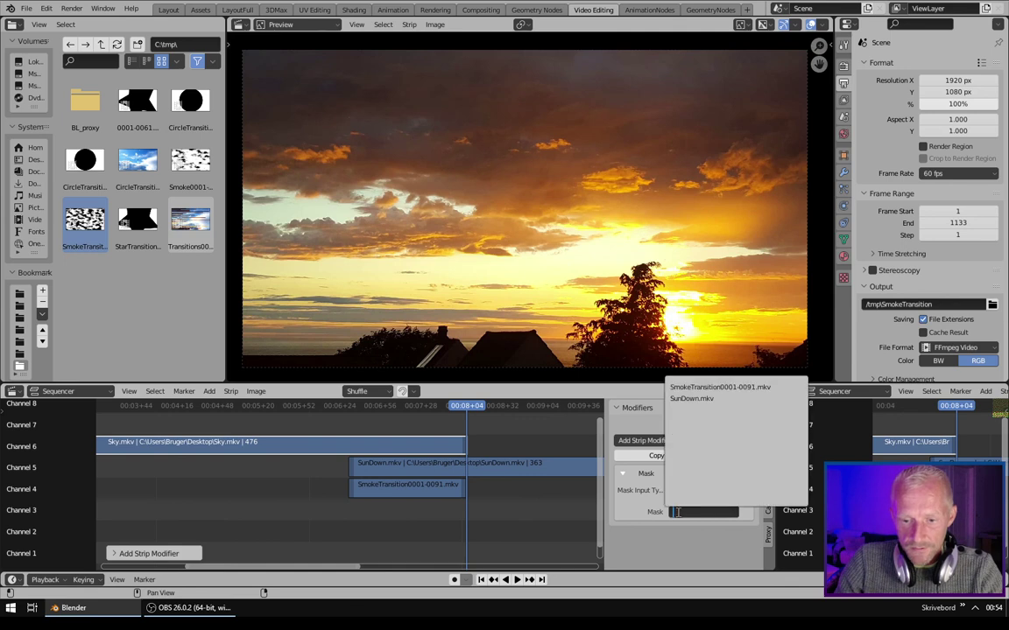
left_click(701, 385)
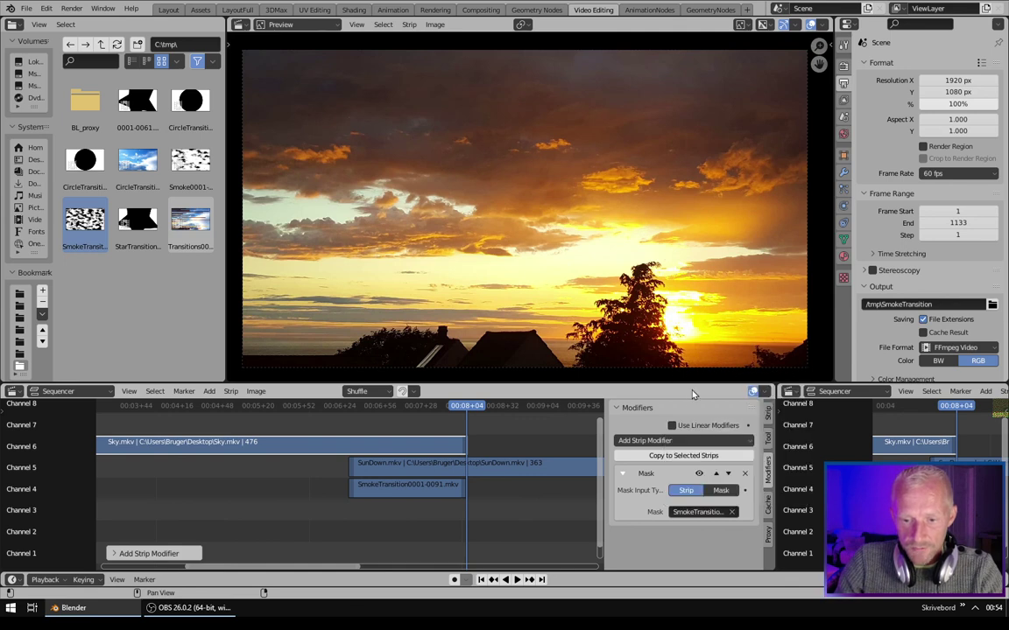
Play the transition back starting from 00:06+30.
left_click(345, 410)
key("space")
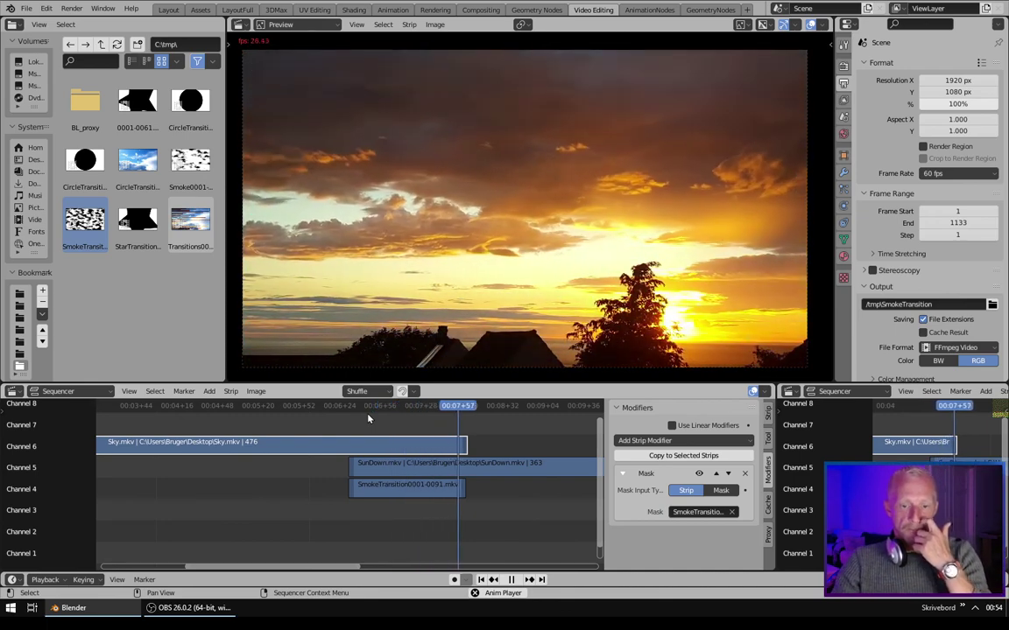
key("space")
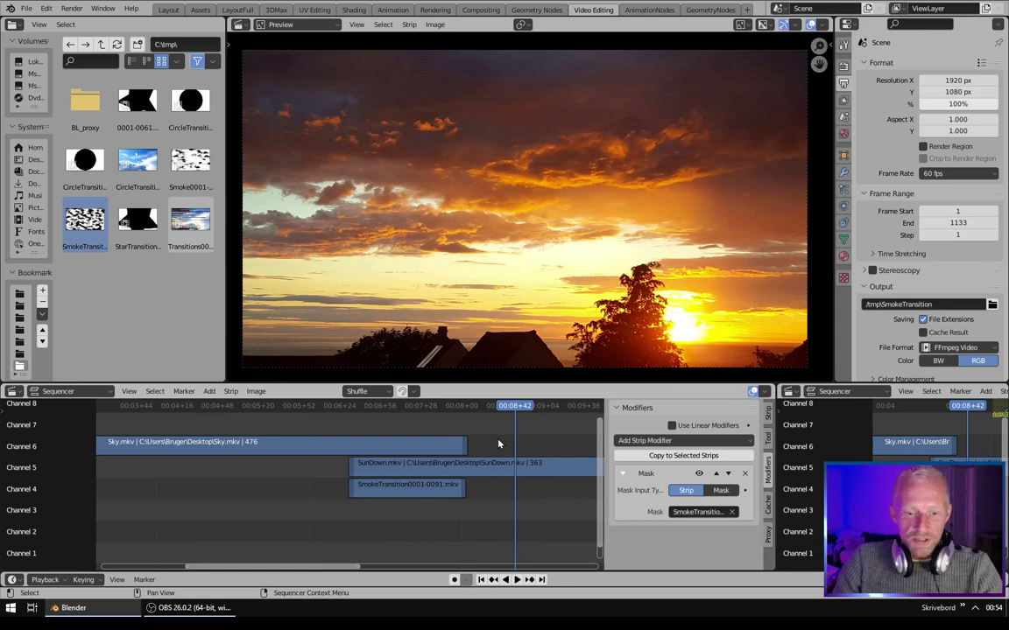
scroll(498, 444, "down", 5)
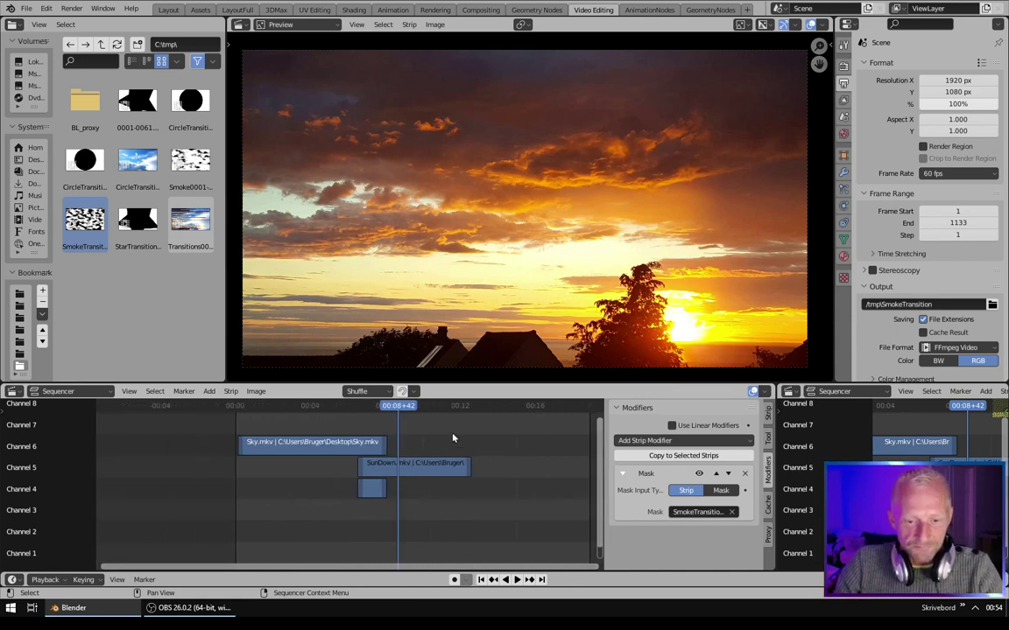